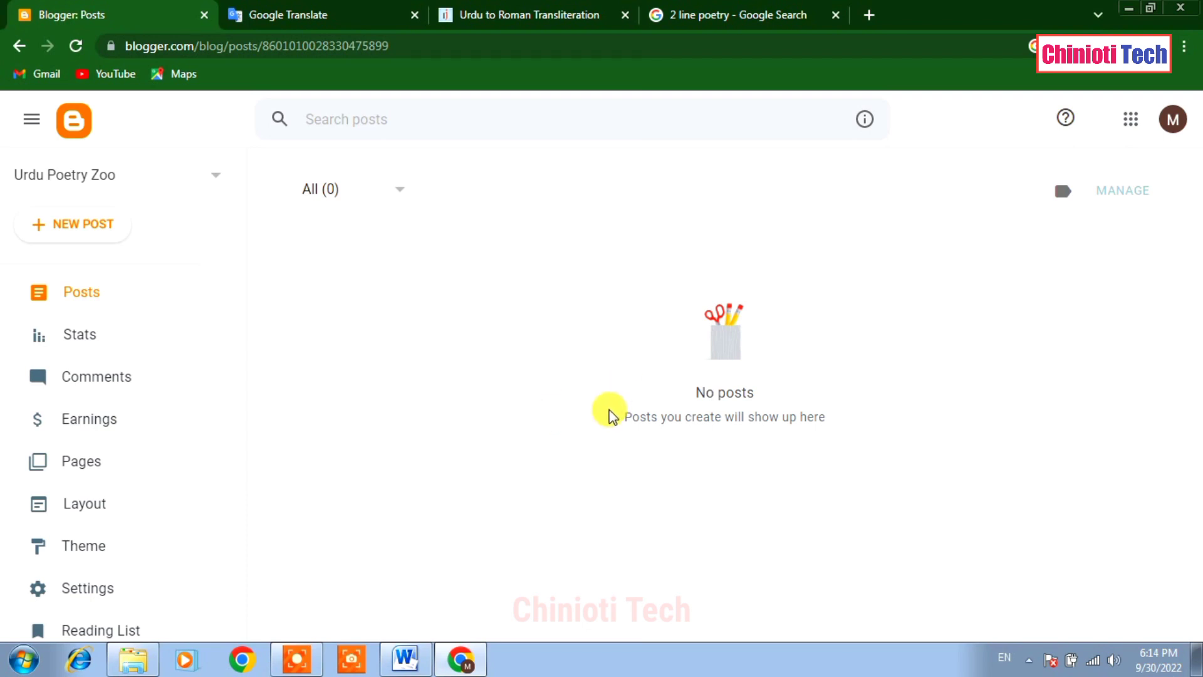
# Step: Switch to the Word document and look through its Urdu couplets
pyautogui.rightClick(528, 273)
pyautogui.press('Escape')
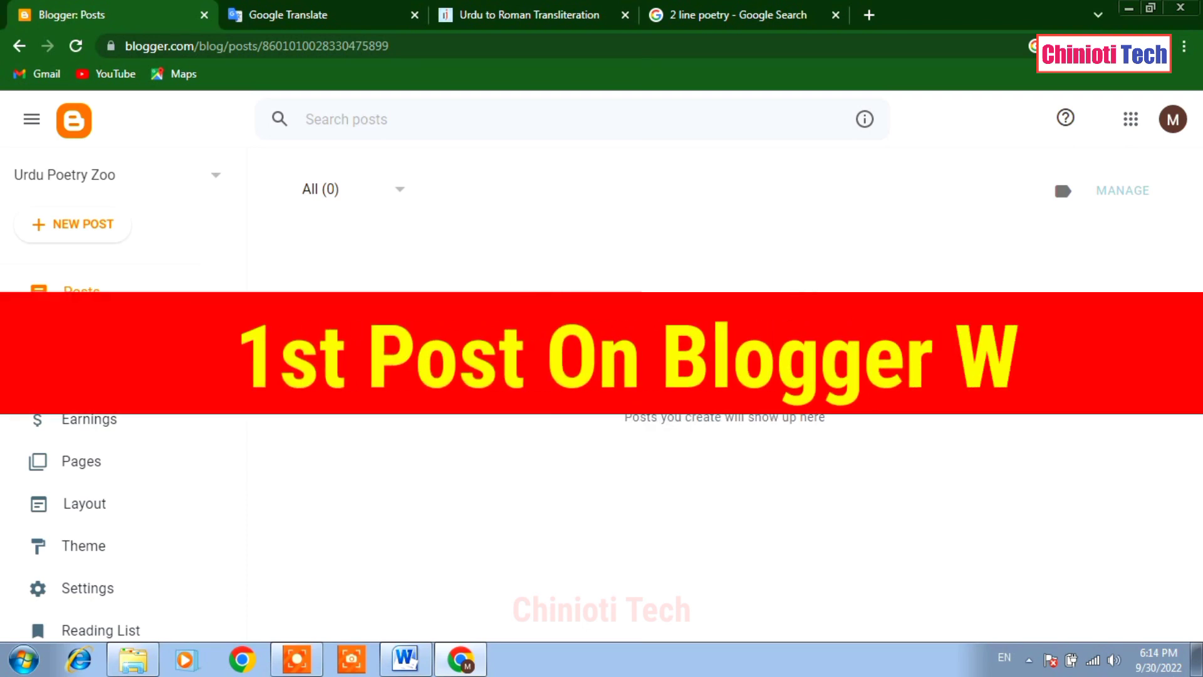
pyautogui.click(404, 657)
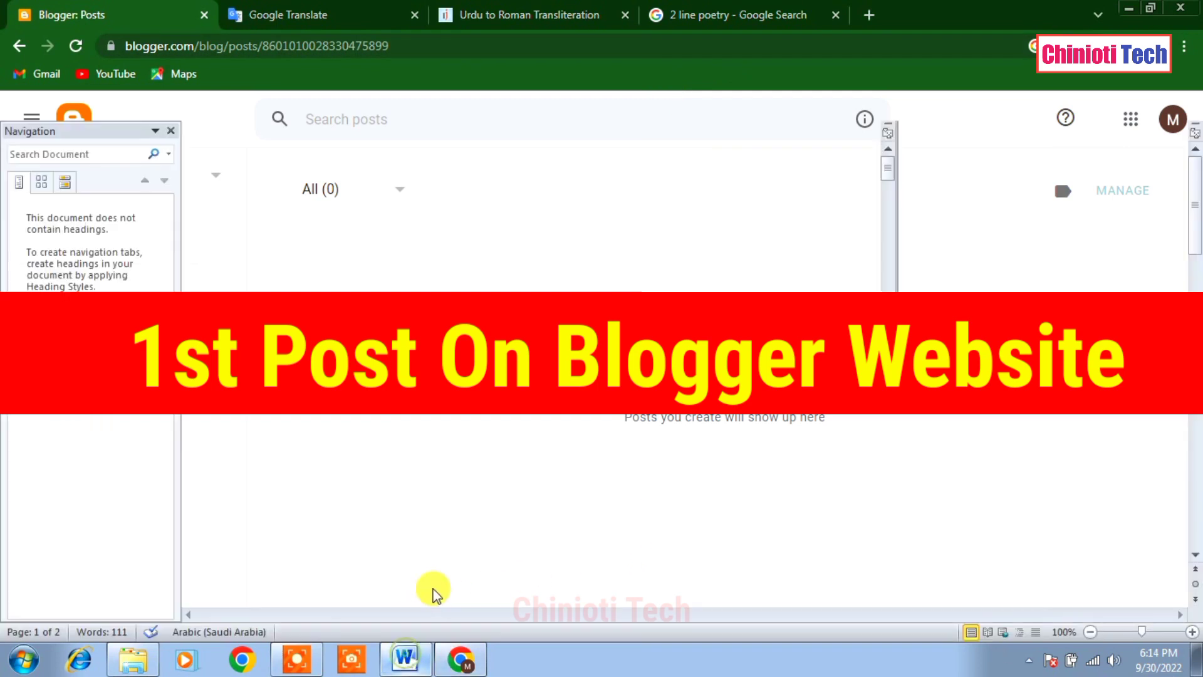
pyautogui.scroll(-6, 591, 421)
pyautogui.scroll(3, 703, 451)
pyautogui.scroll(3, 702, 452)
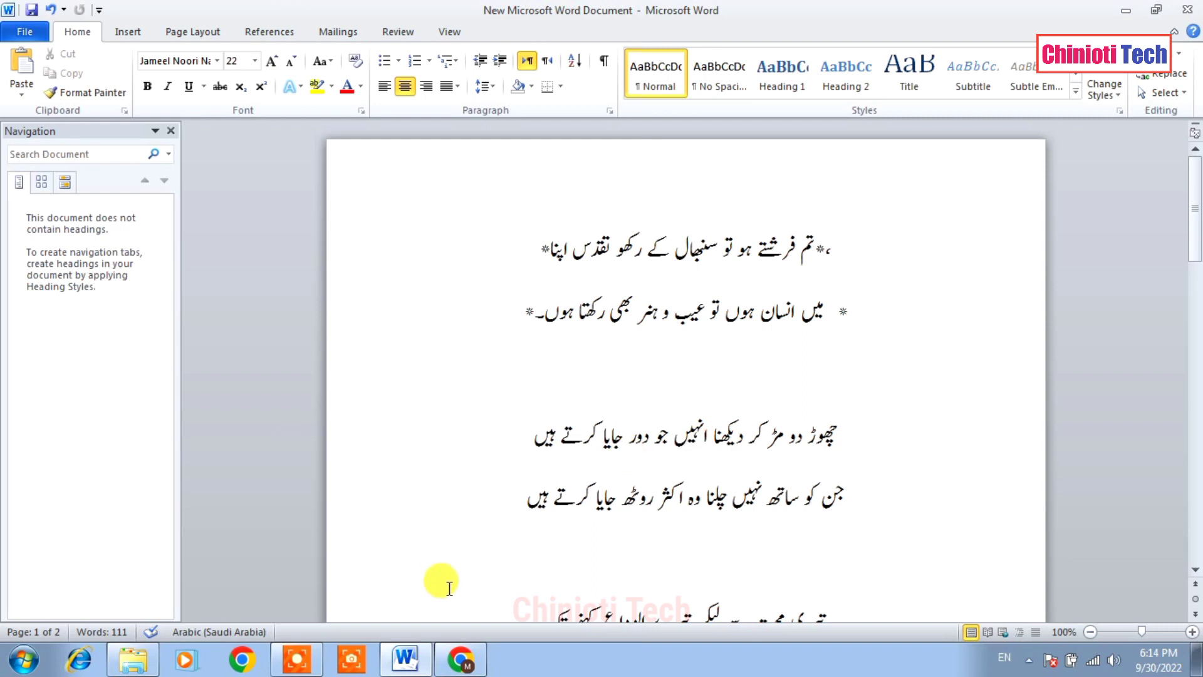
pyautogui.click(406, 658)
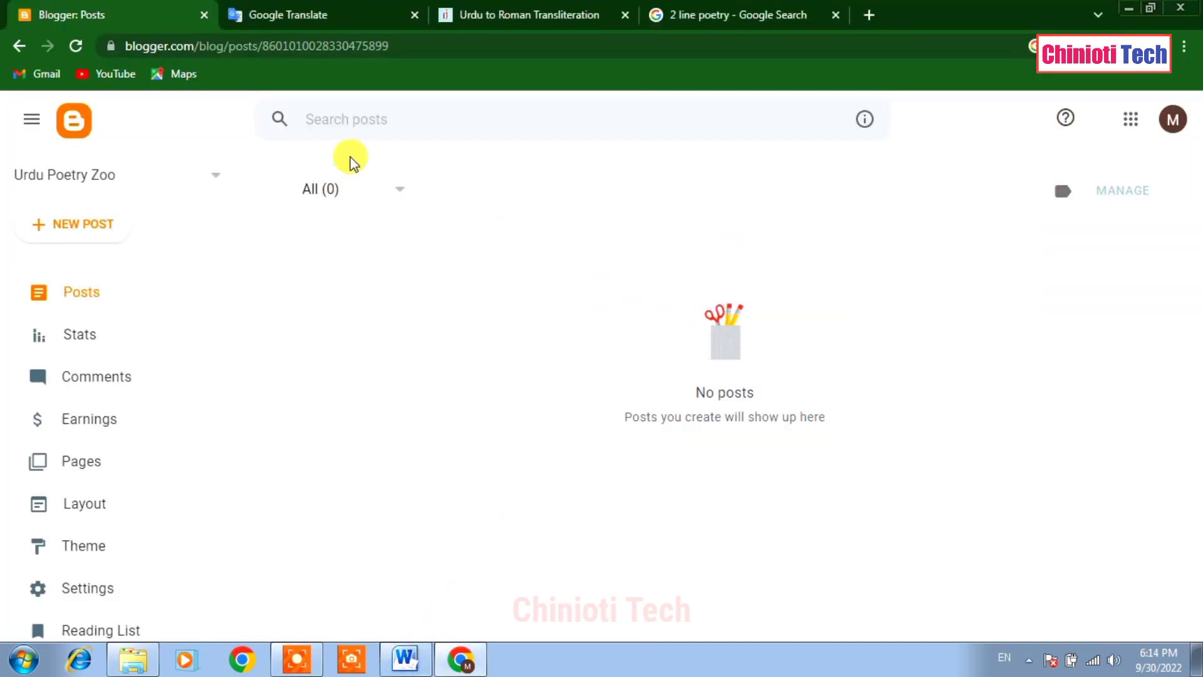
# Step: Examine the Google results and related searches for "2 line poetry" as sources of poetry for the blog
pyautogui.click(784, 14)
pyautogui.scroll(-5, 571, 439)
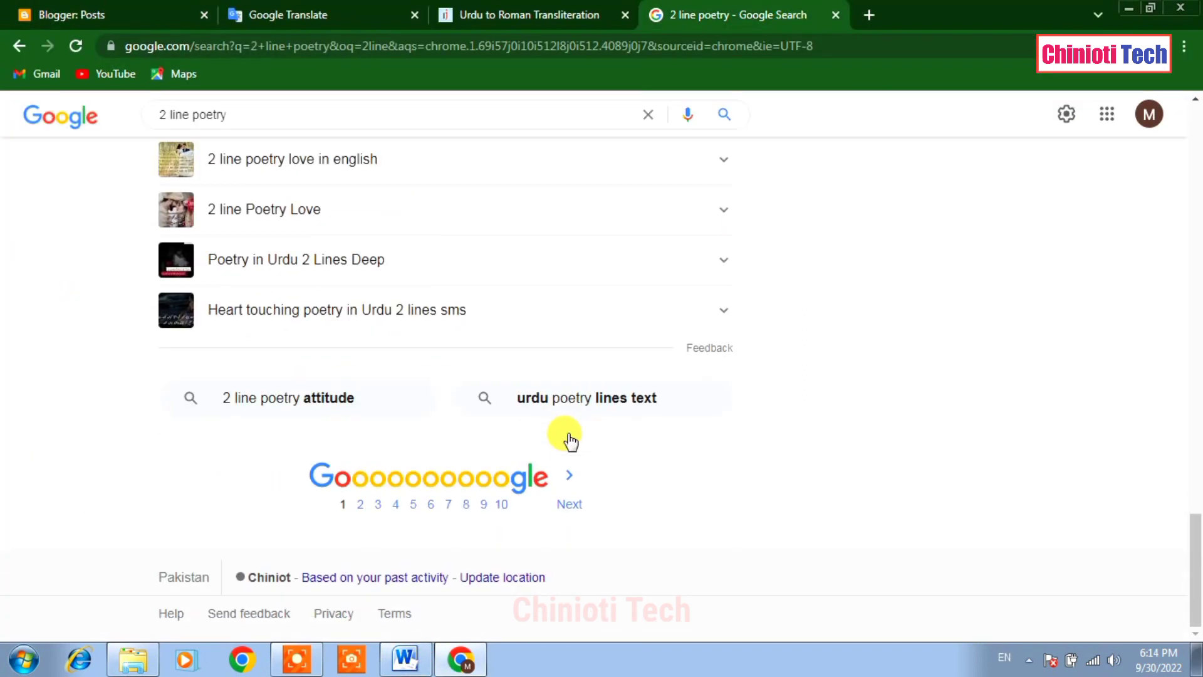
pyautogui.scroll(15, 572, 435)
pyautogui.scroll(-3, 628, 448)
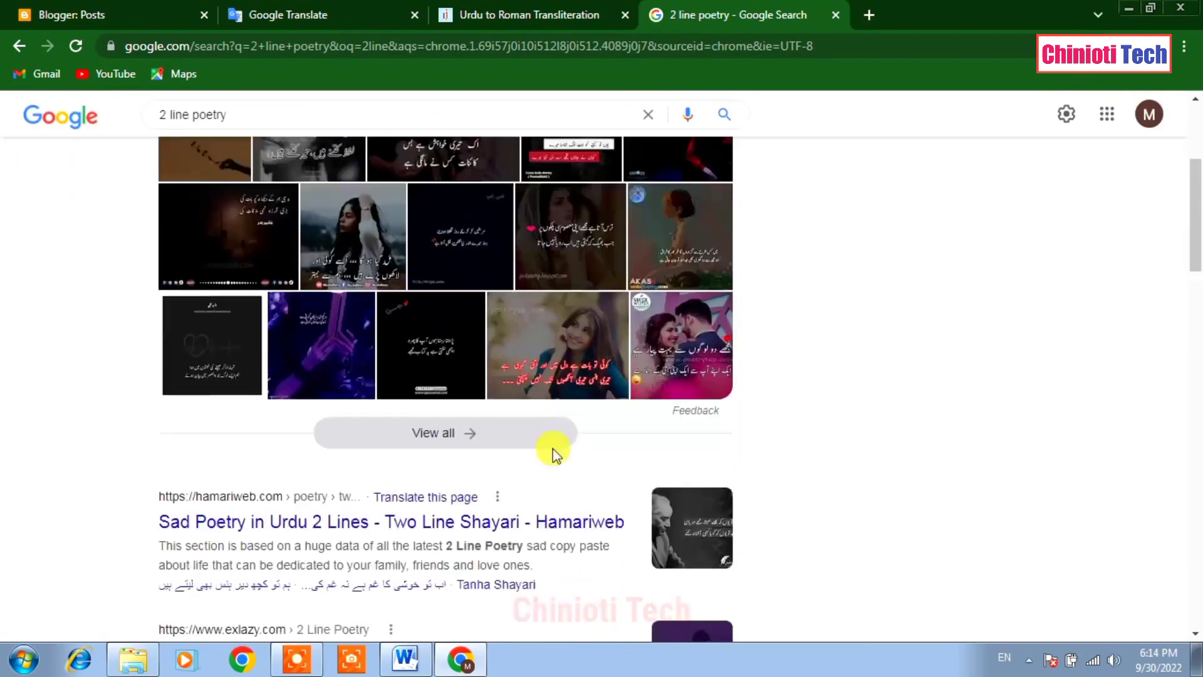
pyautogui.scroll(-4, 275, 483)
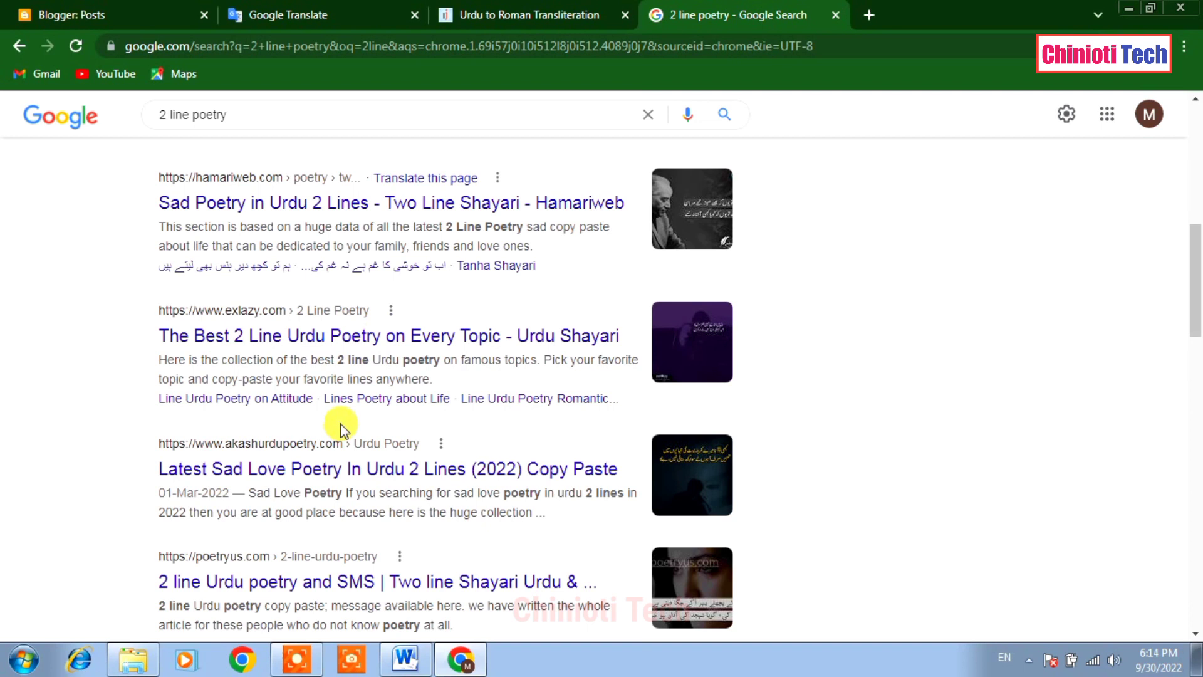
pyautogui.scroll(-3, 303, 483)
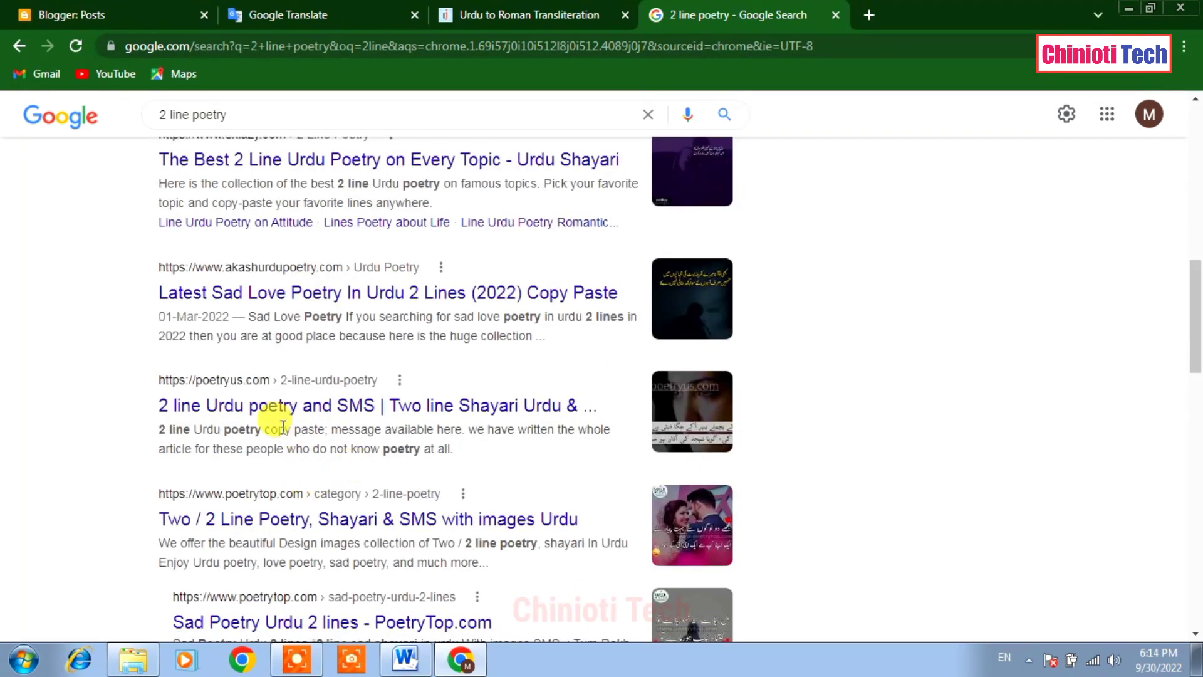
pyautogui.scroll(-8, 301, 439)
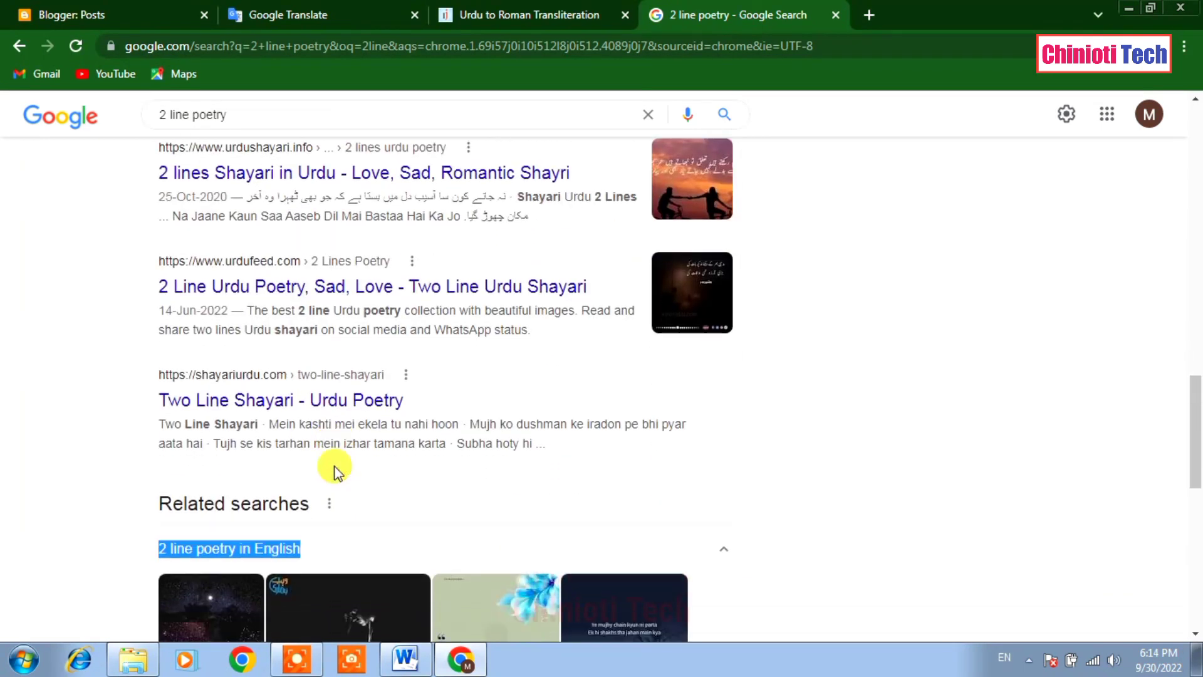
pyautogui.scroll(4, 583, 430)
pyautogui.scroll(-11, 583, 433)
pyautogui.scroll(-1, 583, 443)
pyautogui.scroll(4, 583, 443)
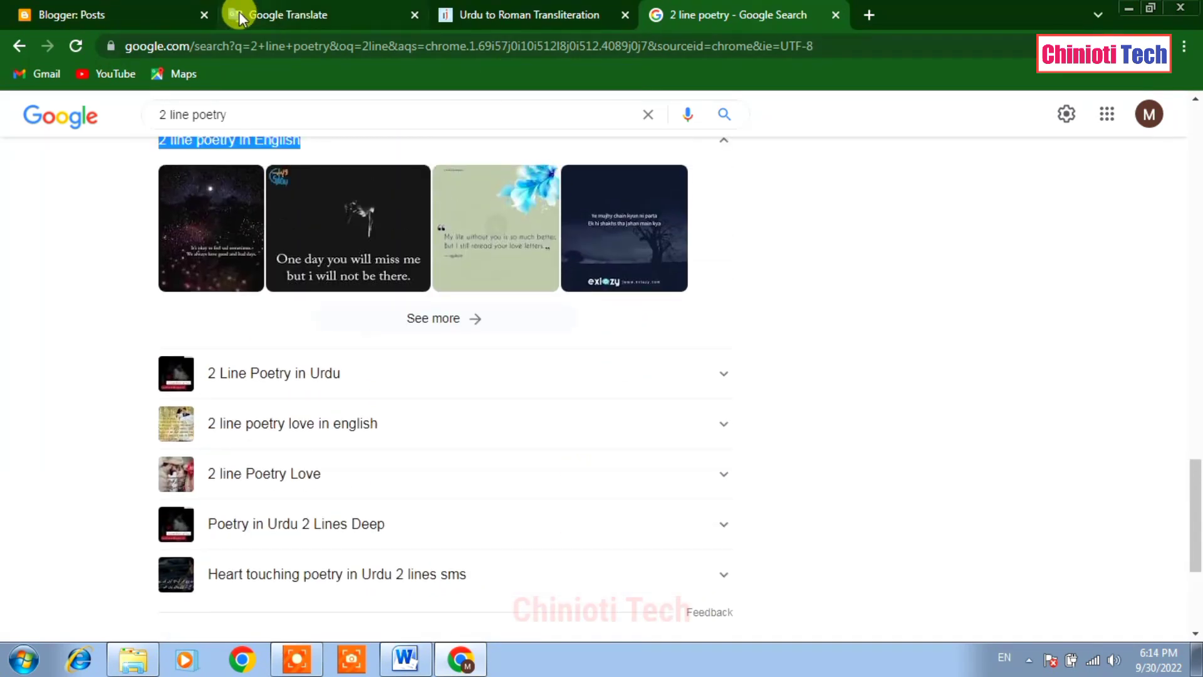
pyautogui.click(131, 15)
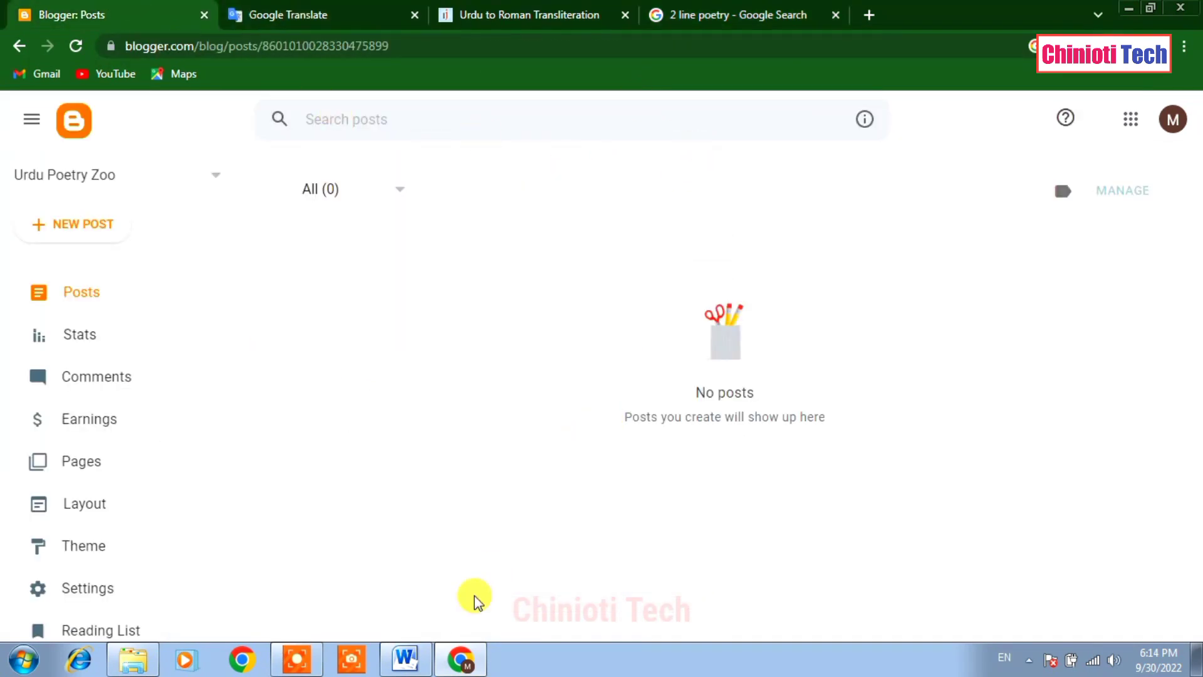
# Step: Copy the first two-line Urdu couplet from the Word document and return to the browser
pyautogui.click(406, 659)
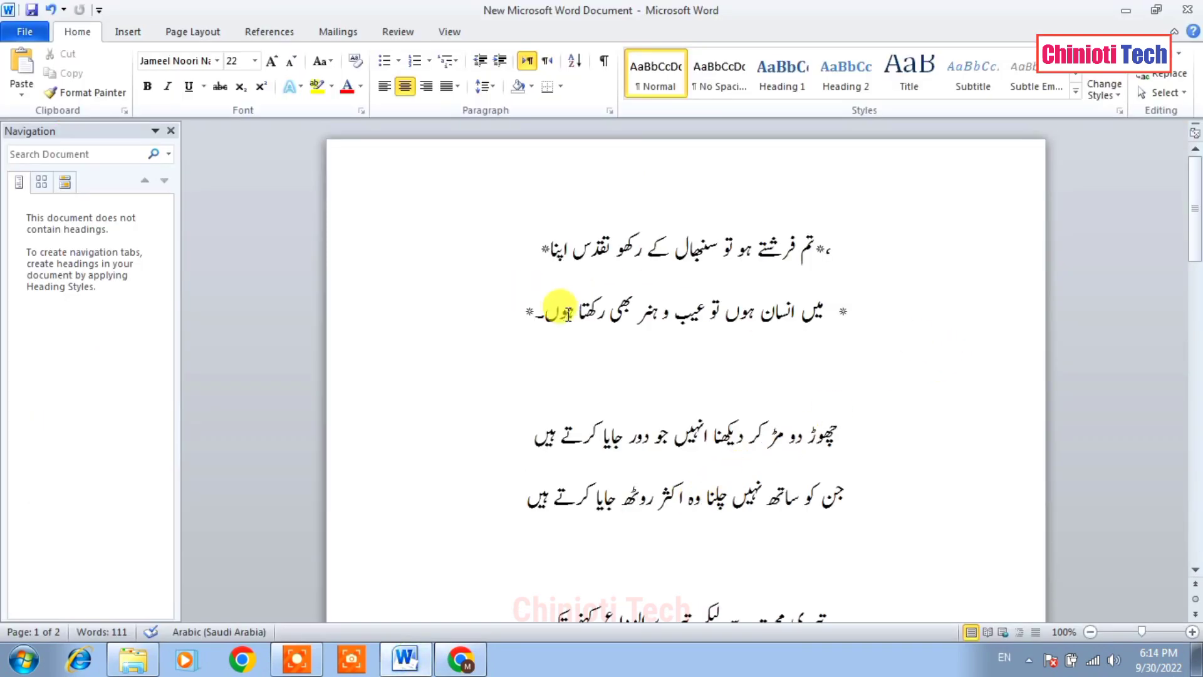
pyautogui.moveTo(507, 312); pyautogui.dragTo(534, 230)
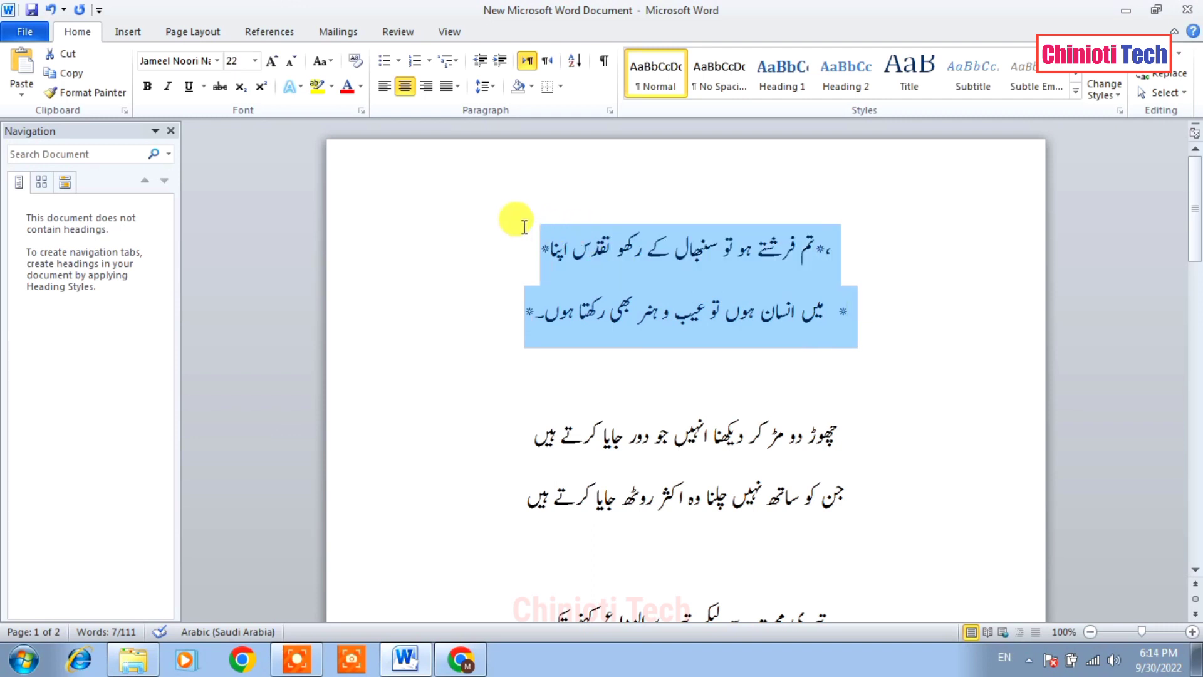
pyautogui.rightClick(571, 238)
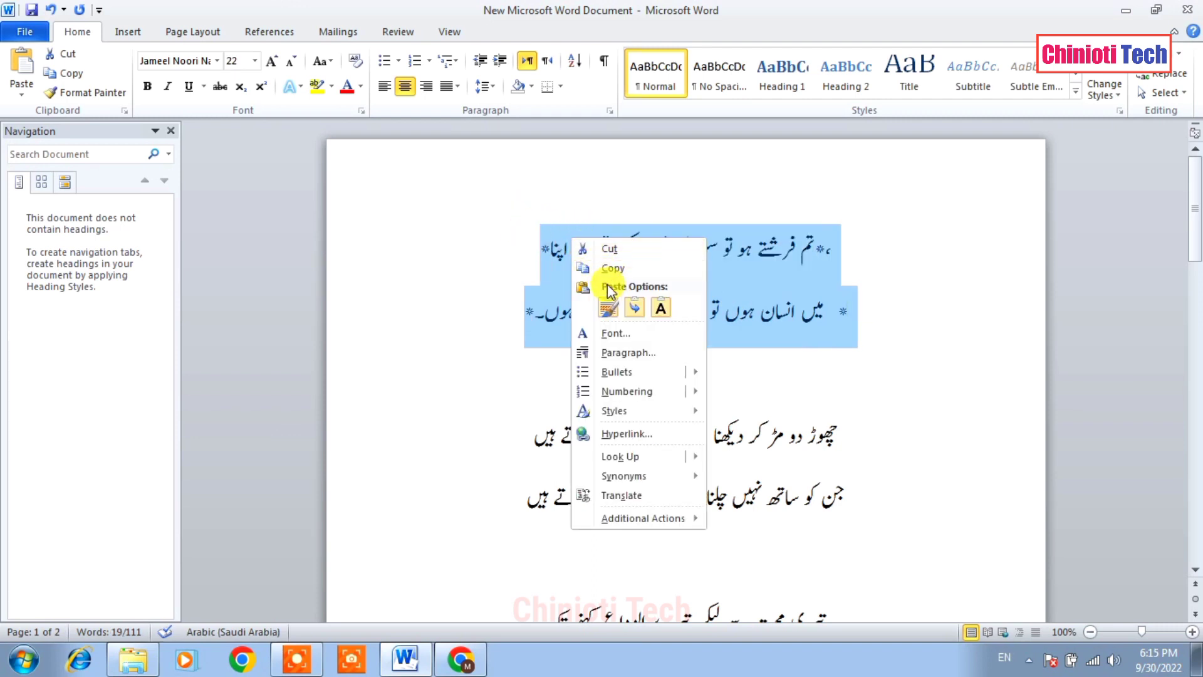
pyautogui.press('Escape')
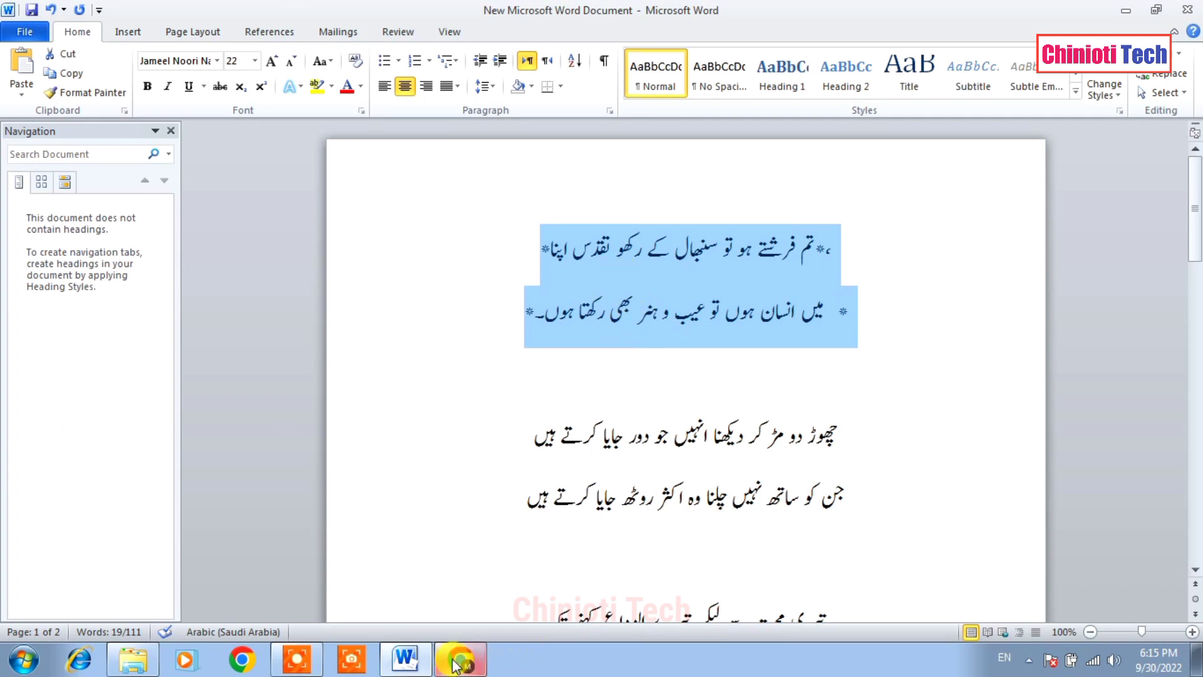
pyautogui.click(416, 663)
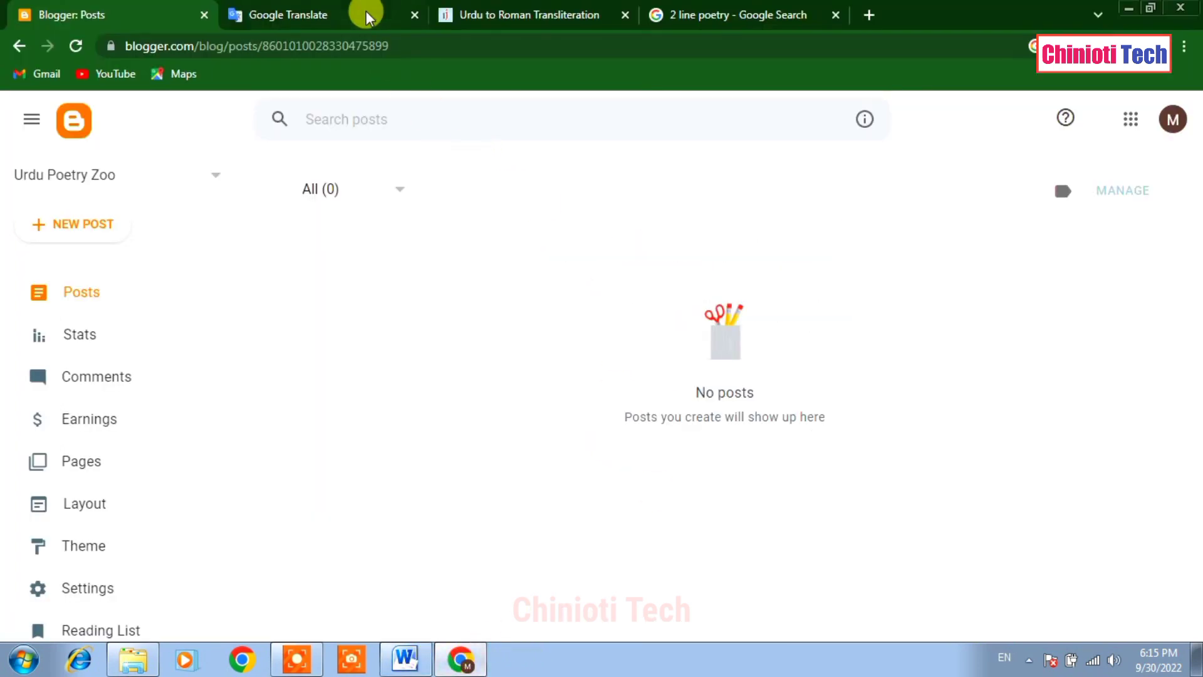
# Step: Create a new Blogger post and paste the copied Urdu couplet into its body
pyautogui.click(83, 226)
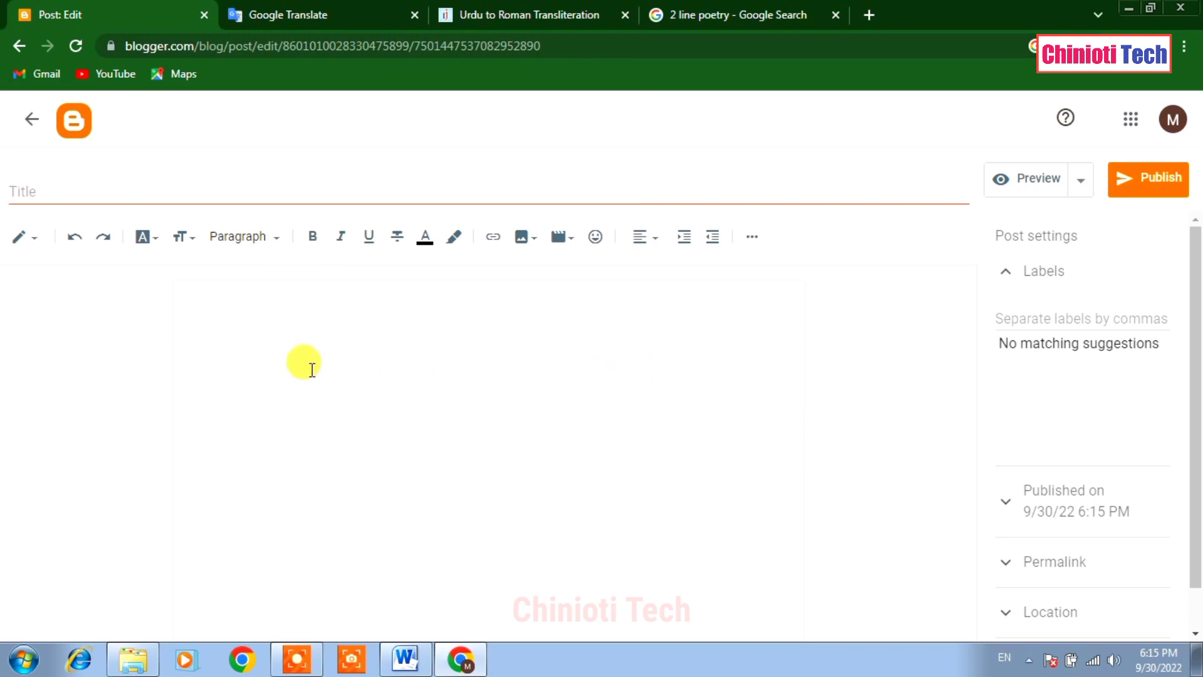
pyautogui.rightClick(257, 329)
pyautogui.click(292, 439)
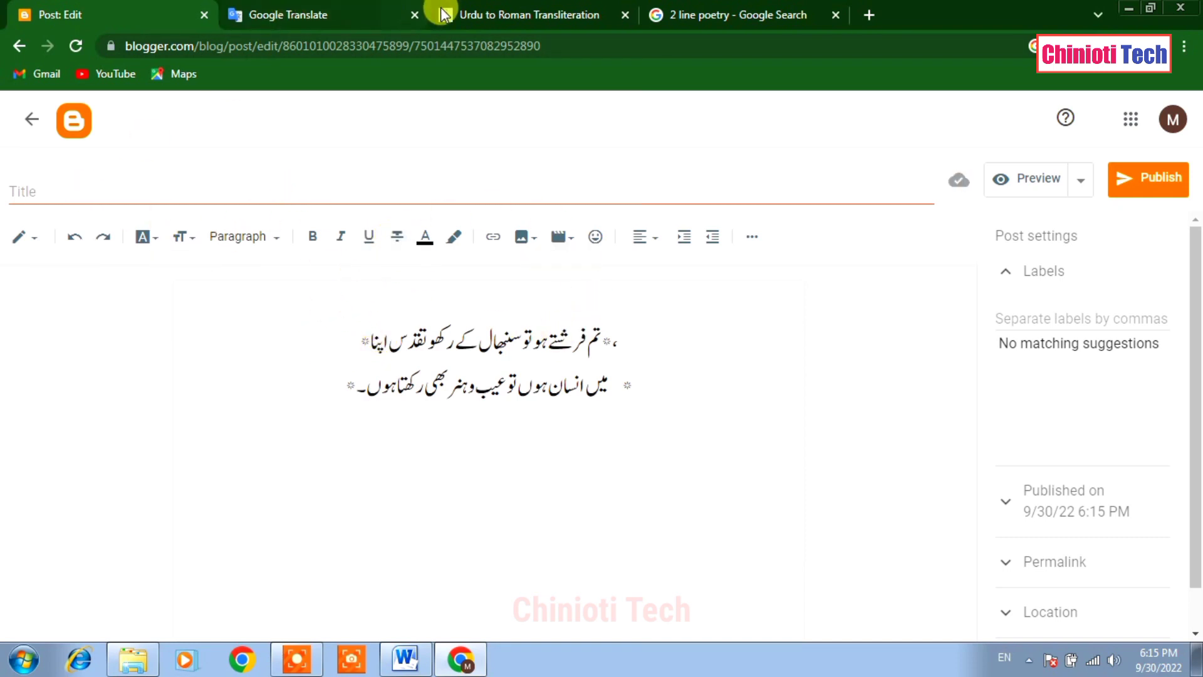
# Step: Copy the Hindi translation of the Urdu couplet from Google Translate
pyautogui.click(561, 10)
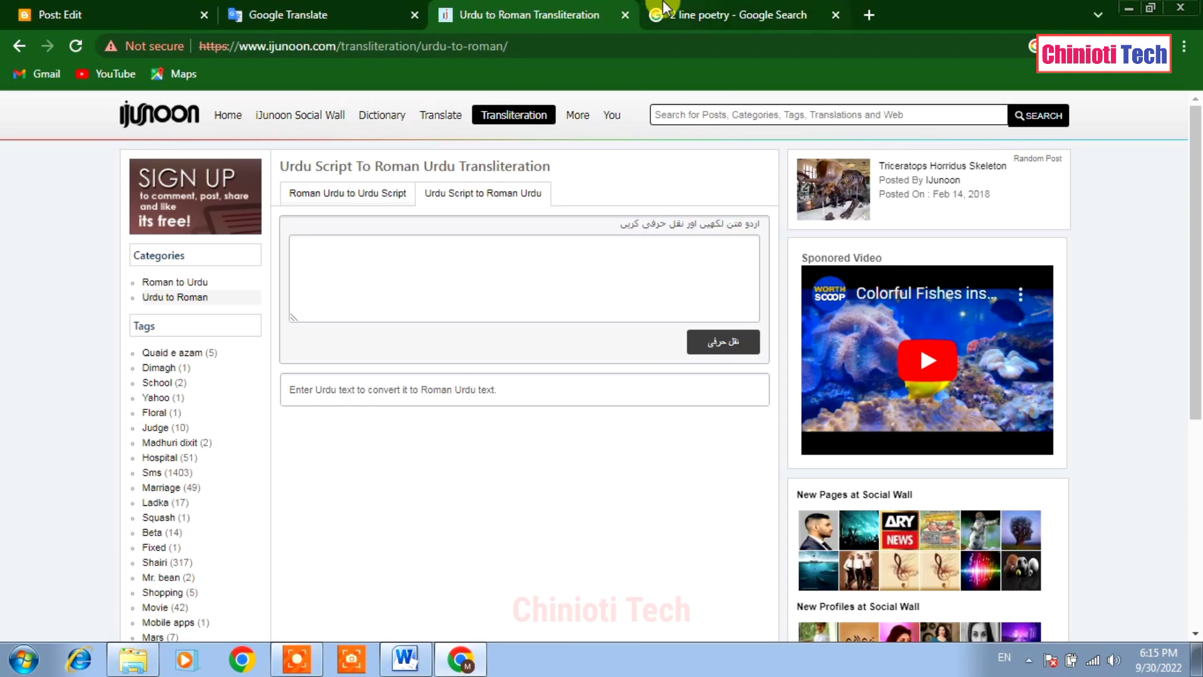
pyautogui.click(316, 15)
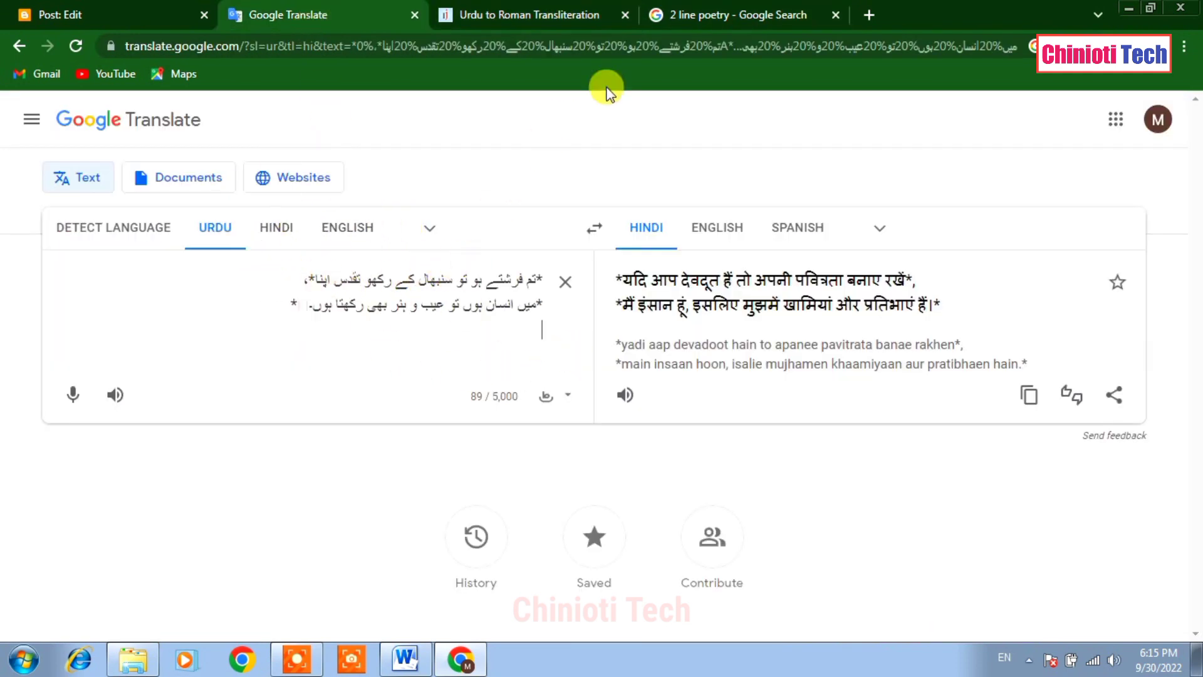
pyautogui.click(399, 665)
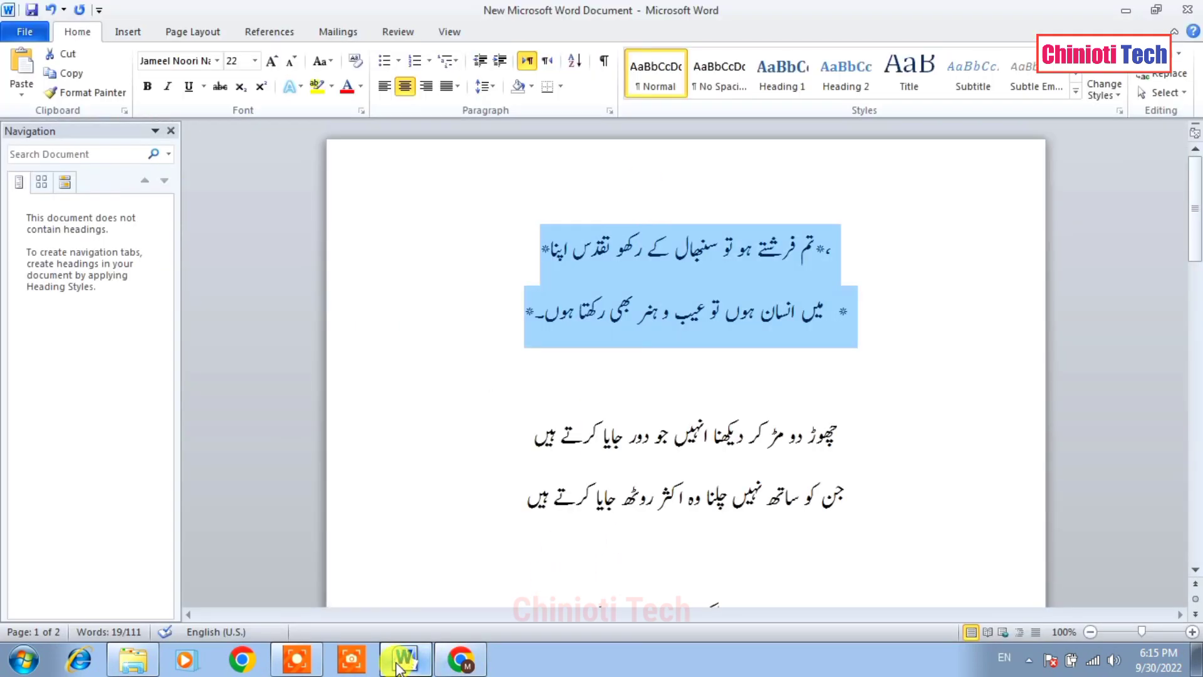
pyautogui.click(399, 665)
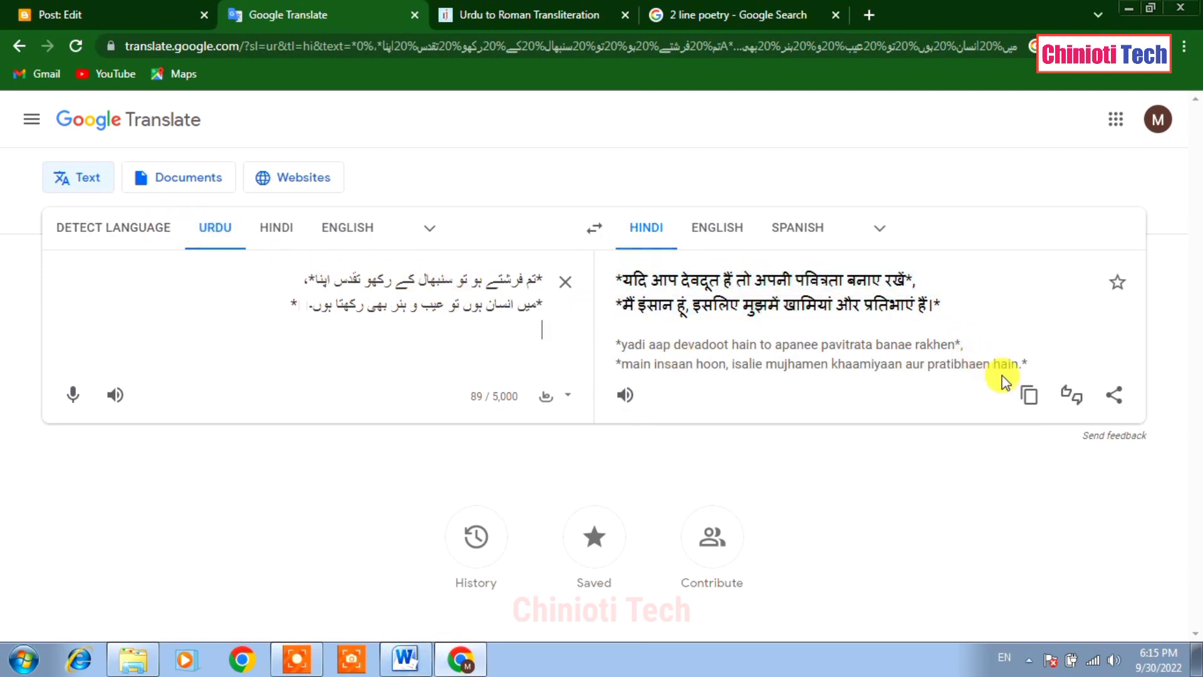
pyautogui.click(1029, 396)
# Step: Paste the Hindi translation below the Urdu couplet in the Blogger post
pyautogui.click(128, 19)
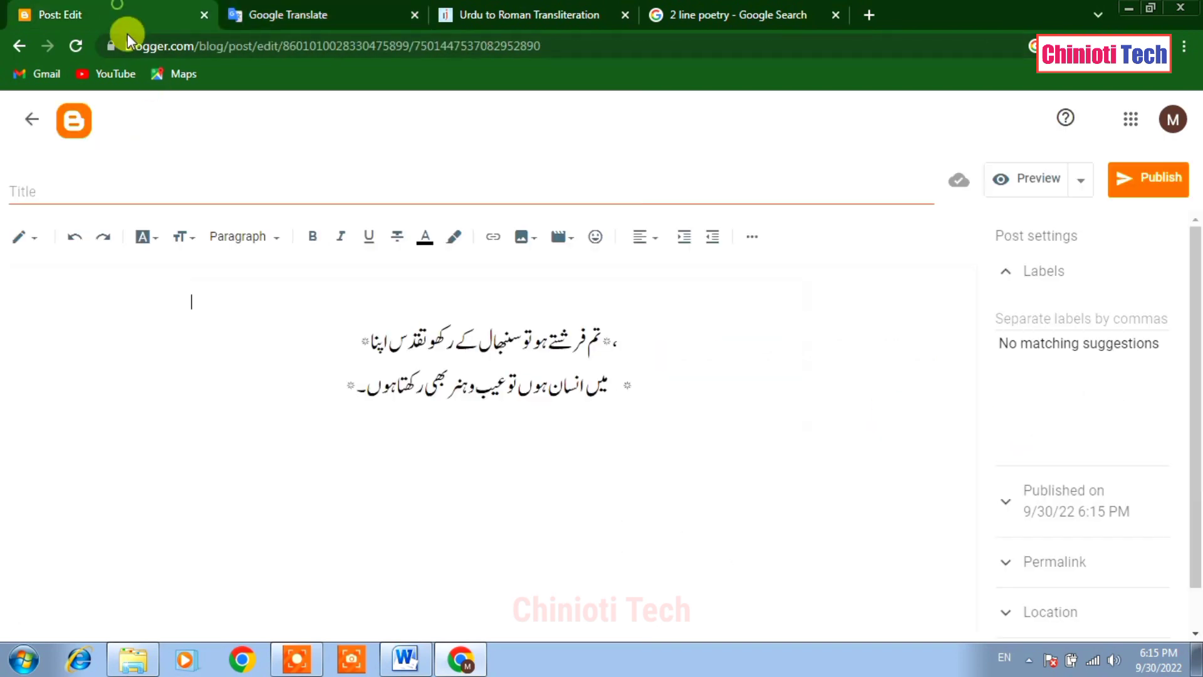
pyautogui.click(317, 457)
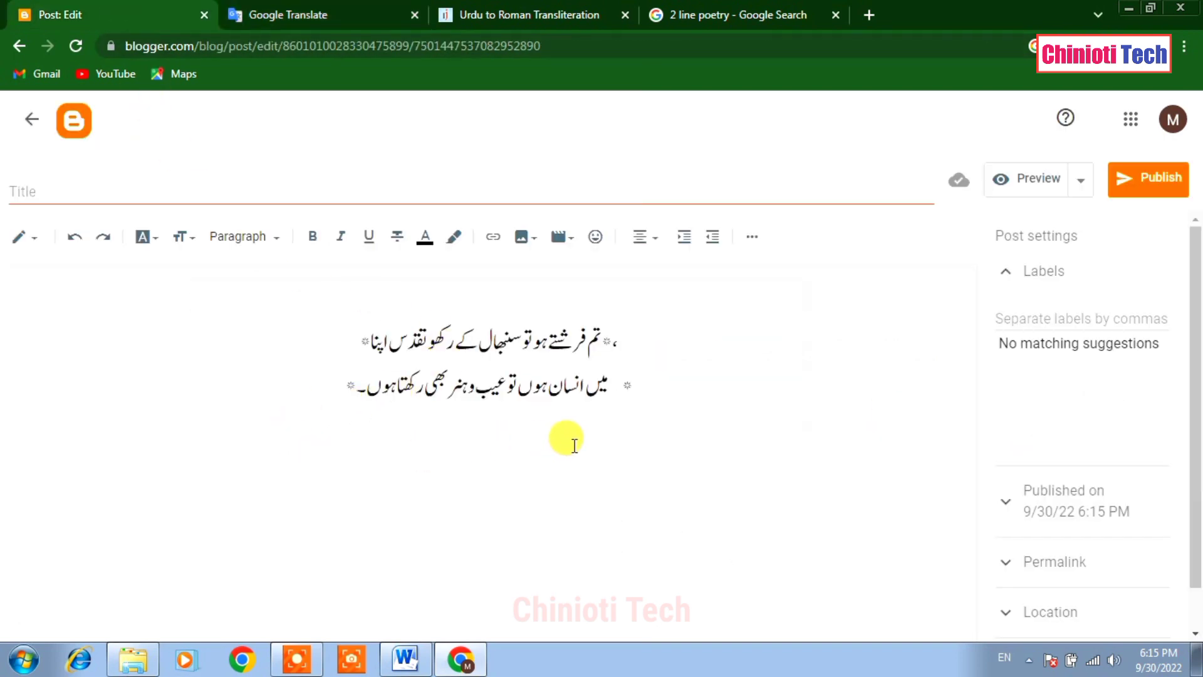
pyautogui.press('Return')
pyautogui.press('BackSpace')
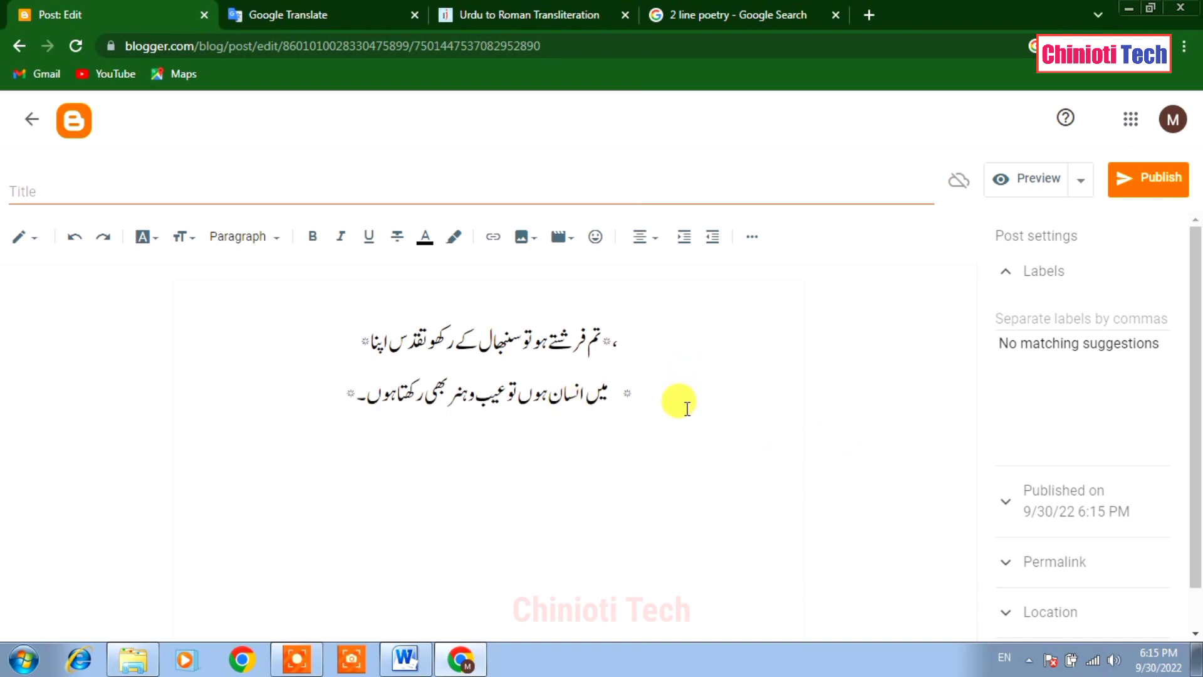
pyautogui.hotkey('ctrl', 'v')
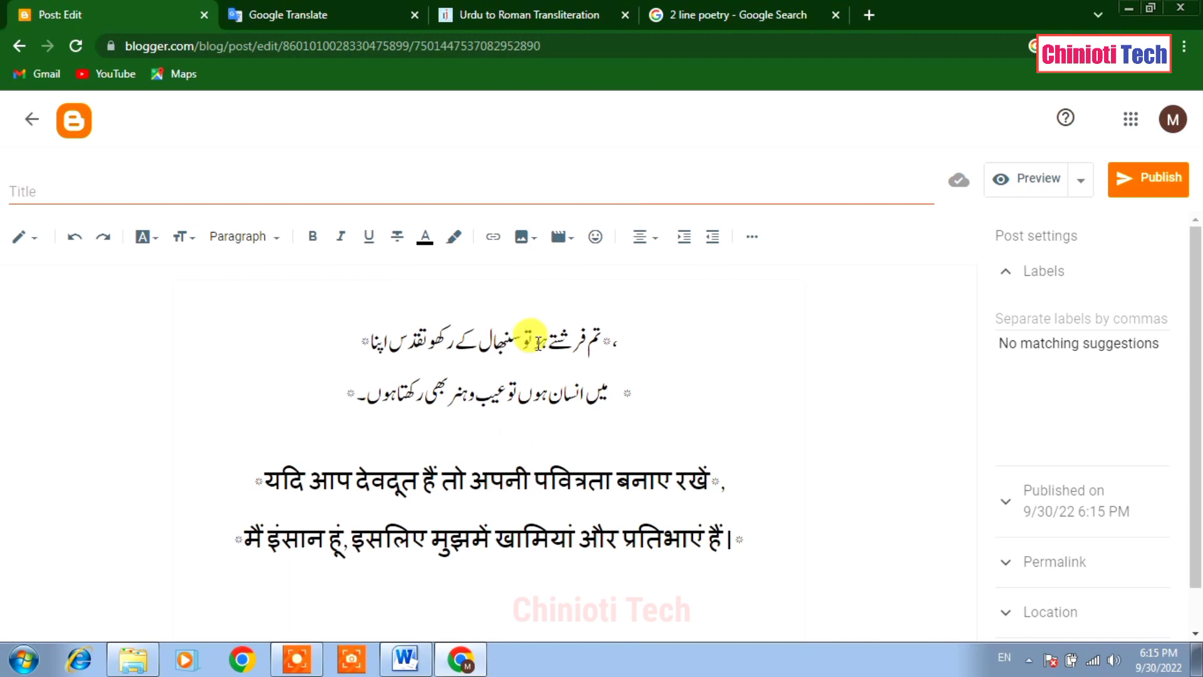
# Step: Copy the Urdu source text of the couplet from Google Translate
pyautogui.click(512, 9)
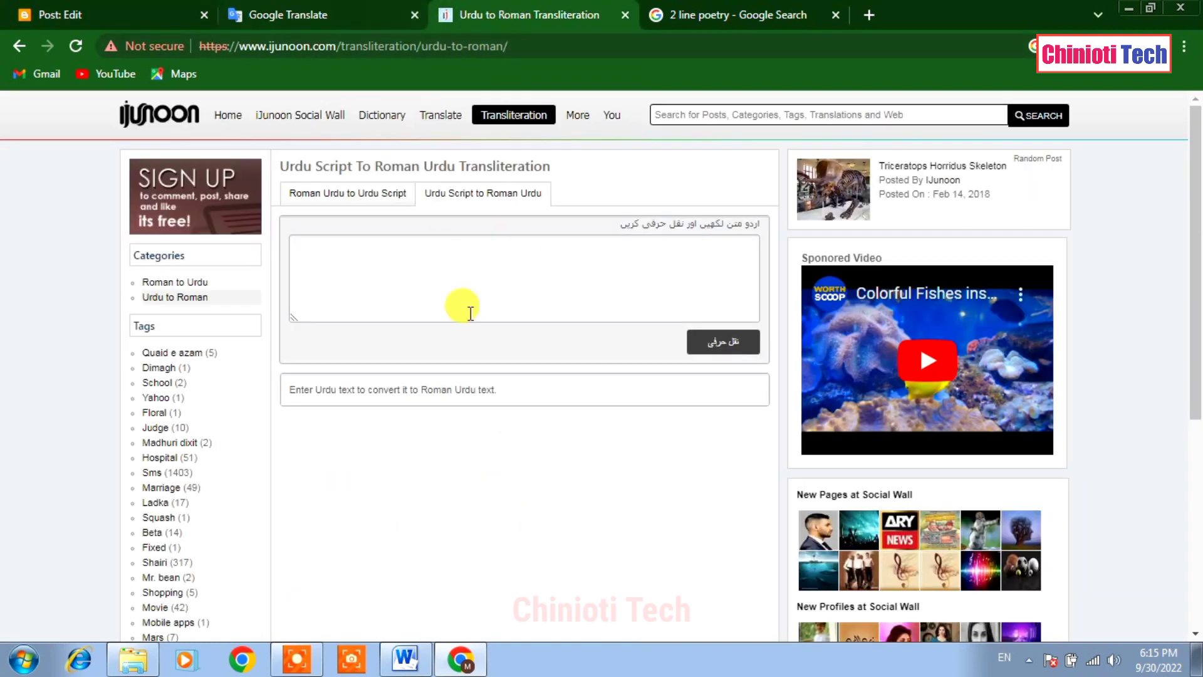
pyautogui.click(349, 10)
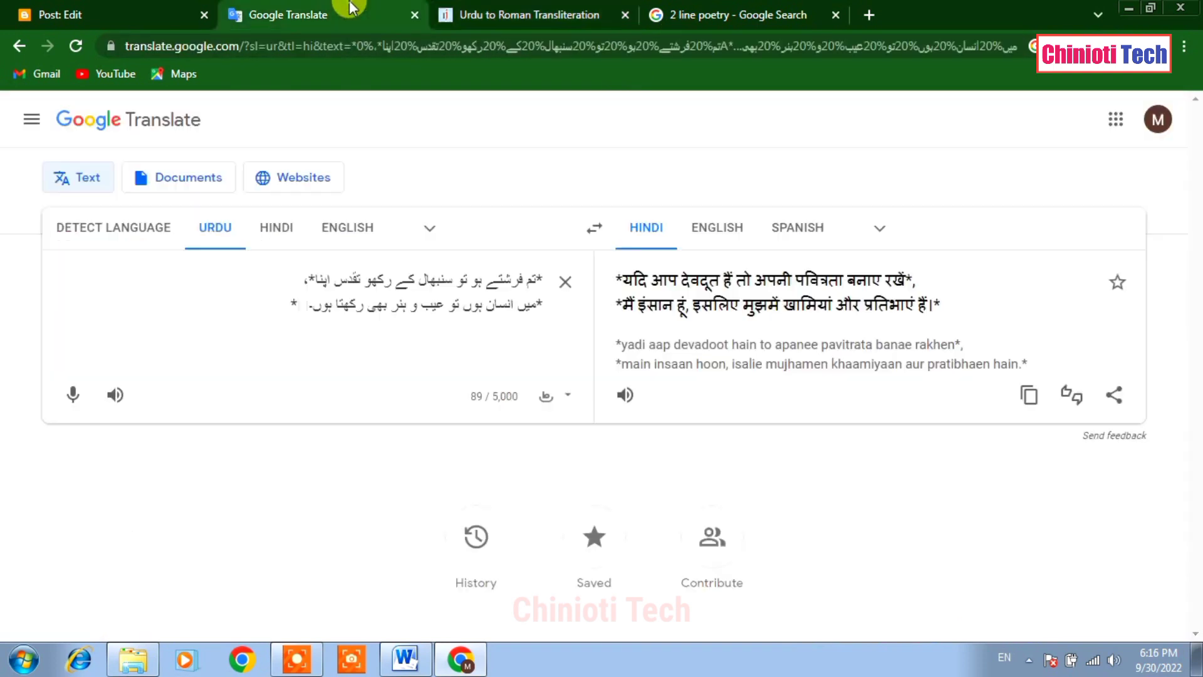
pyautogui.moveTo(292, 328); pyautogui.dragTo(540, 254)
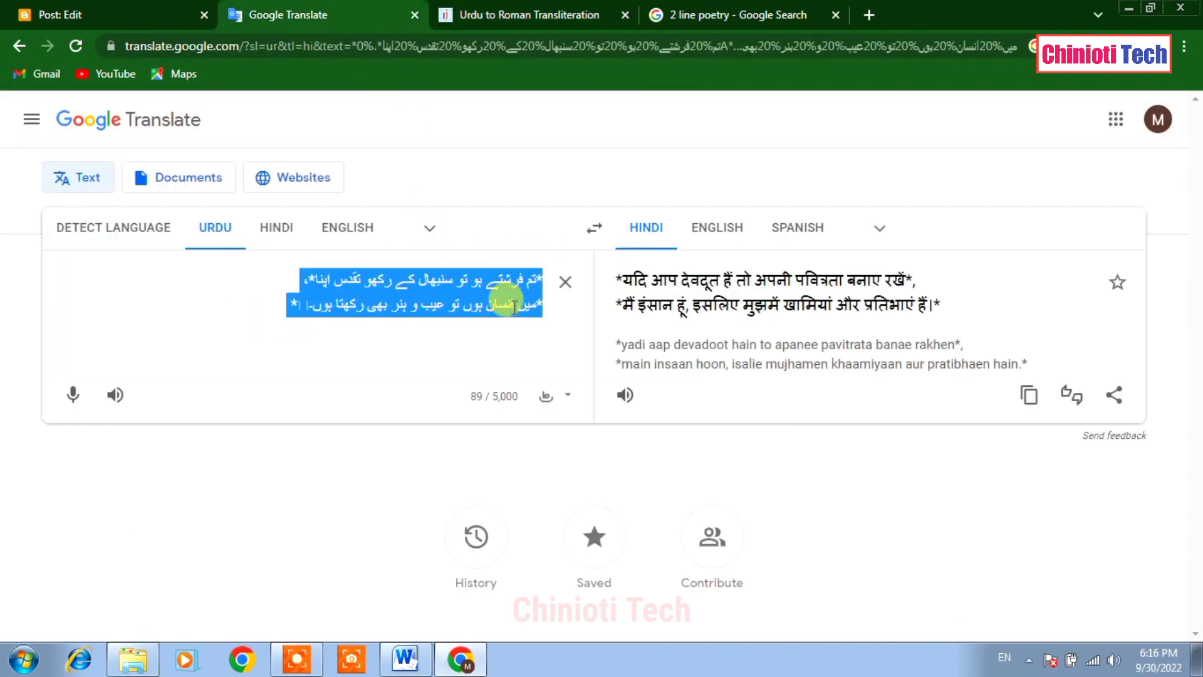
pyautogui.rightClick(467, 311)
pyautogui.click(500, 344)
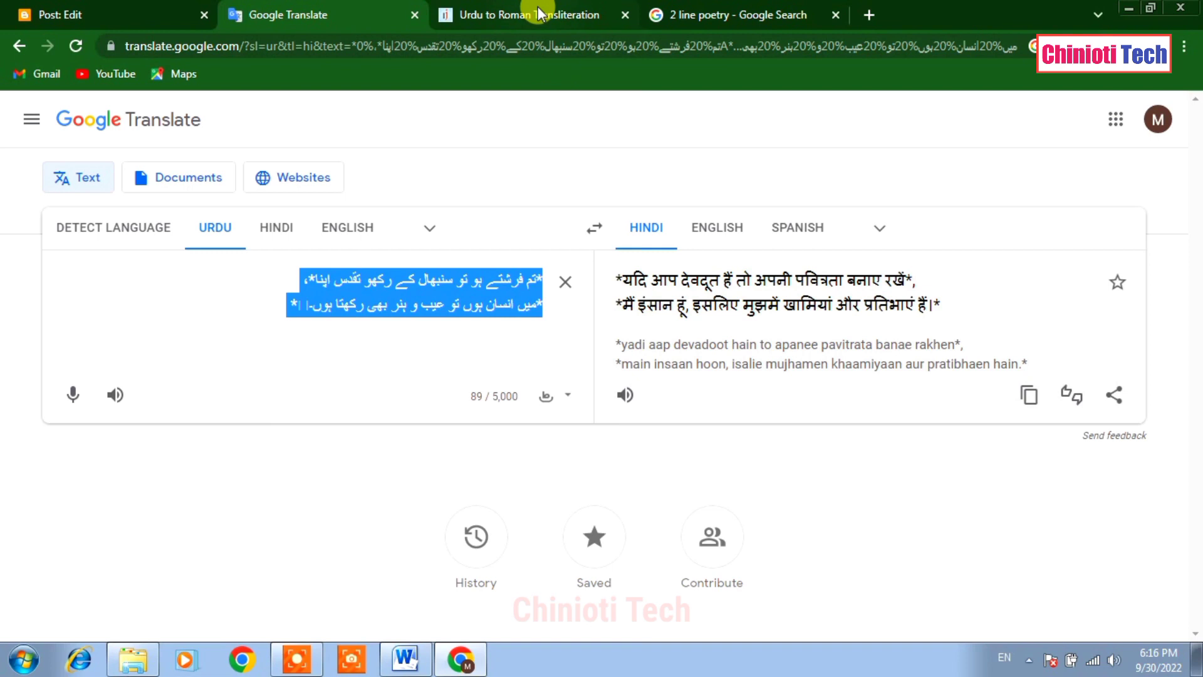
# Step: Paste the Urdu couplet into iJunoon's Urdu Script to Roman Urdu converter and transliterate it
pyautogui.click(513, 14)
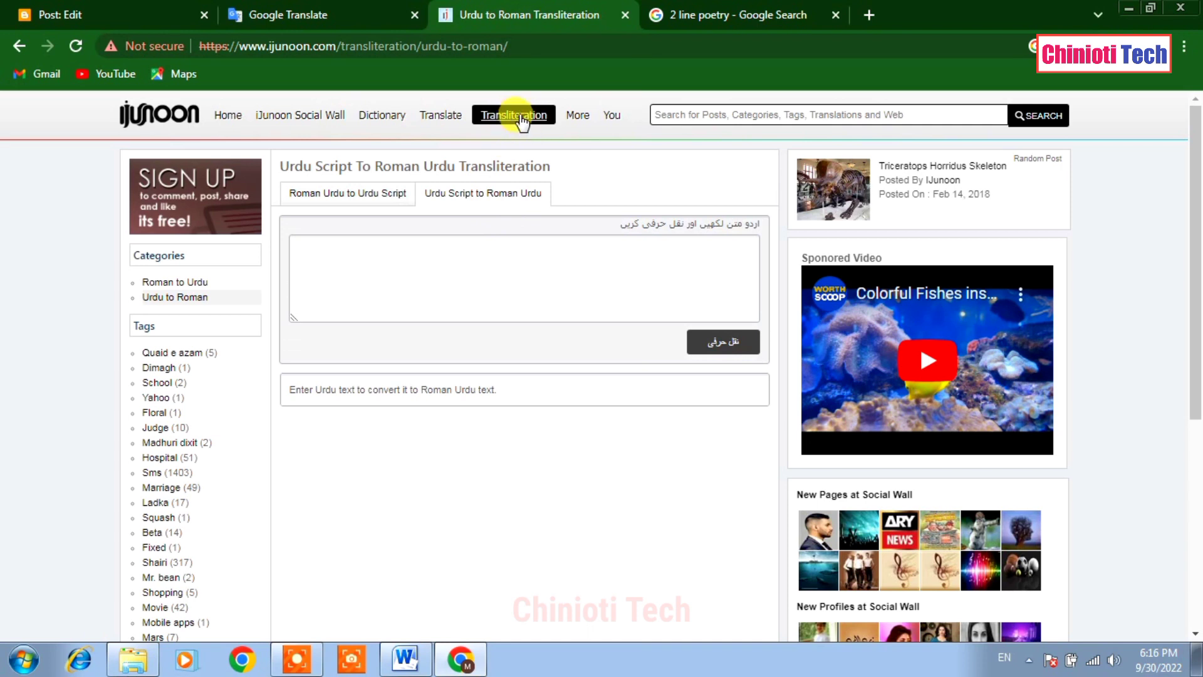
pyautogui.rightClick(436, 275)
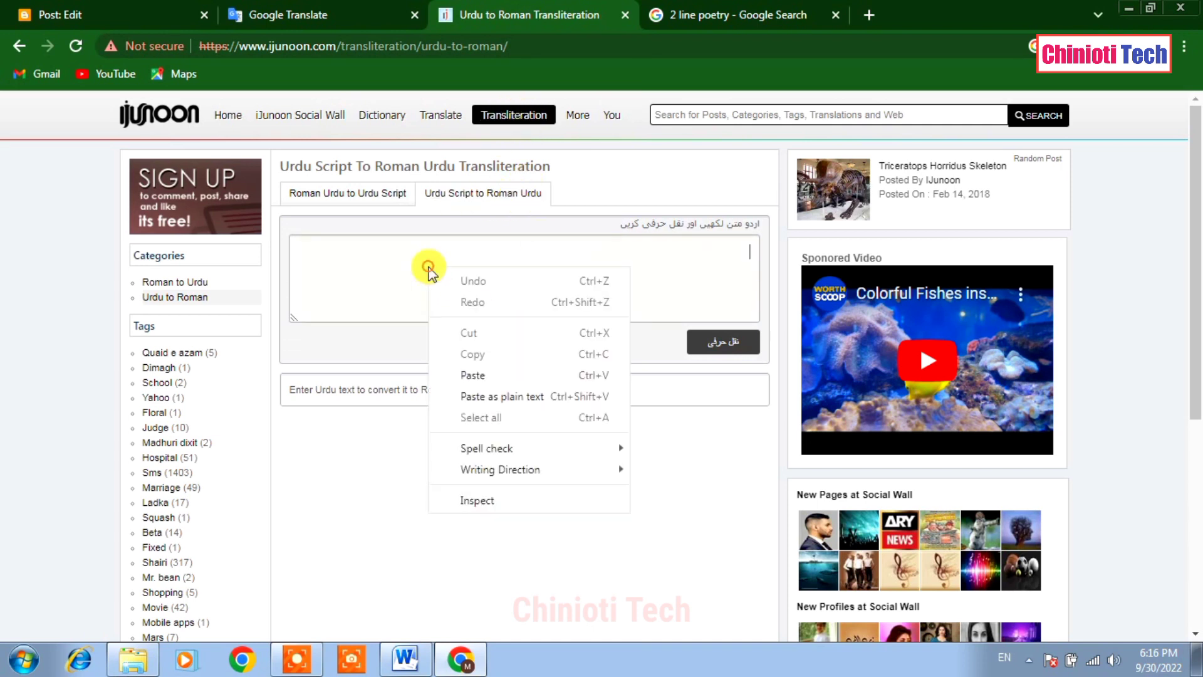
pyautogui.click(462, 372)
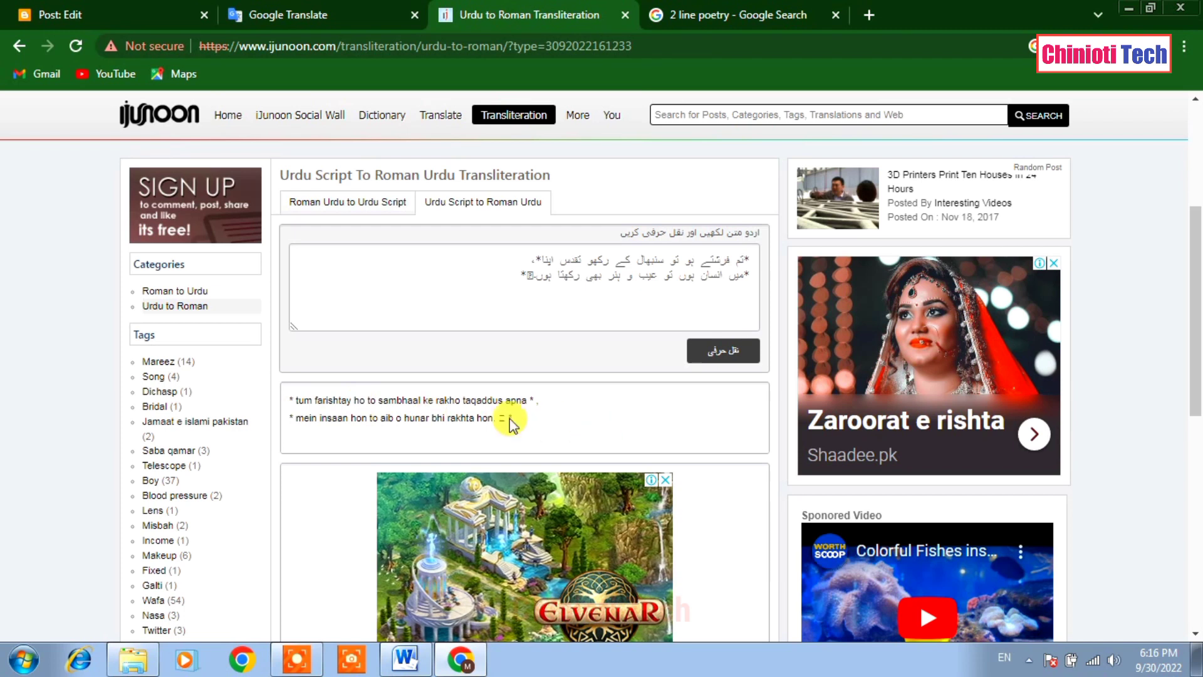
# Step: Copy the two-line Roman Urdu transliteration of the couplet
pyautogui.moveTo(294, 399); pyautogui.dragTo(526, 432)
pyautogui.rightClick(425, 426)
pyautogui.click(442, 430)
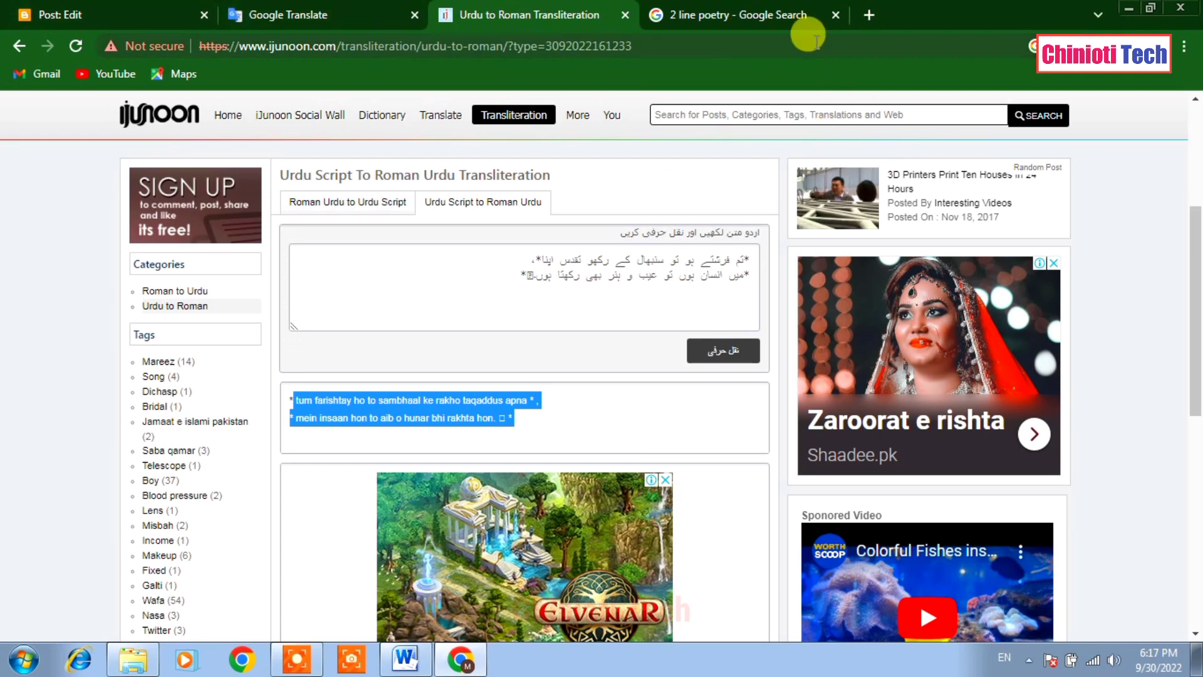
# Step: Search Google for "case converter" in a new tab and open the Convert Case site
pyautogui.click(870, 15)
pyautogui.click(553, 39)
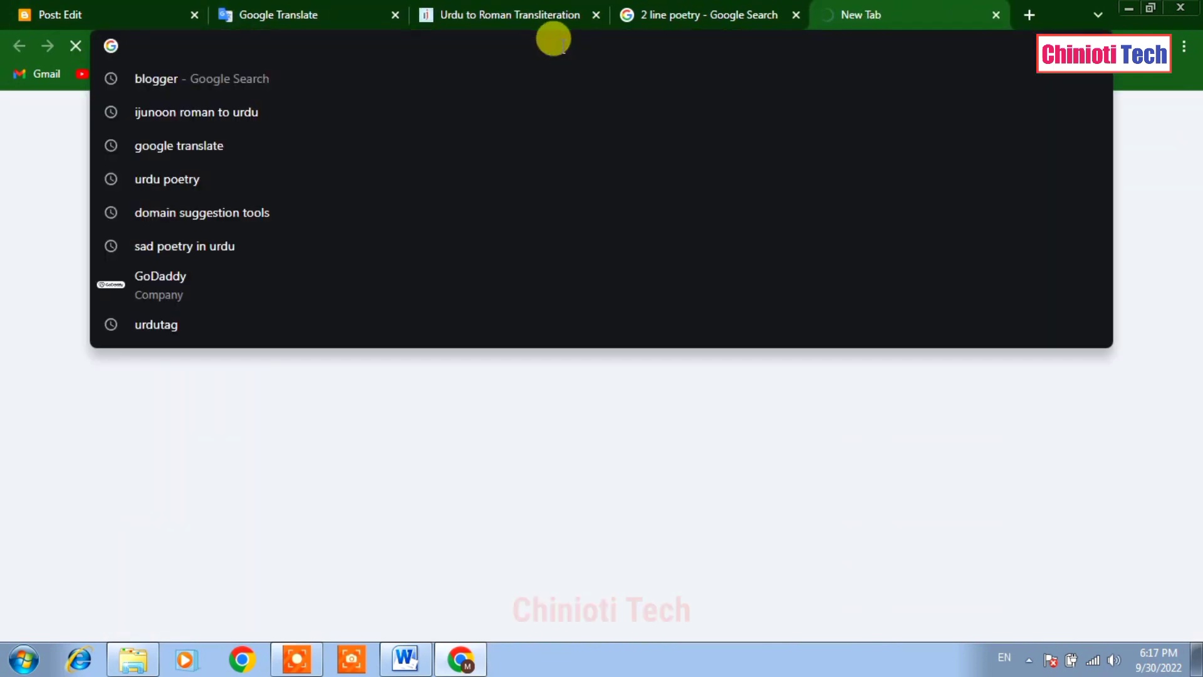
pyautogui.write('case')
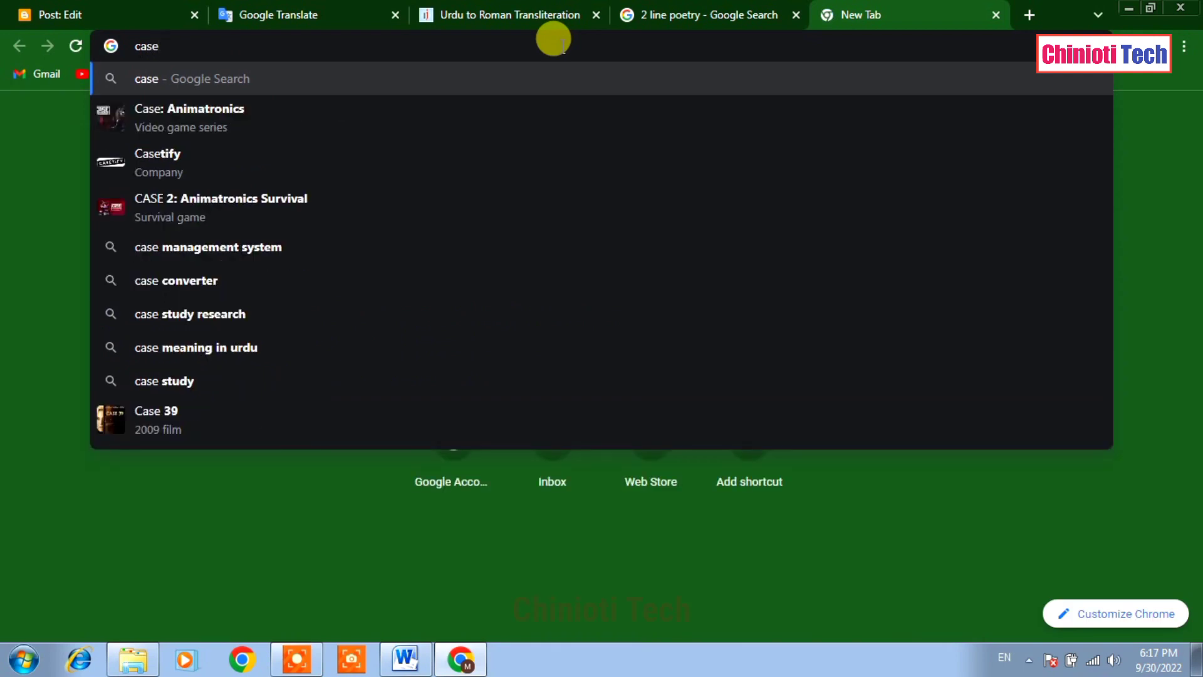
pyautogui.write(' co')
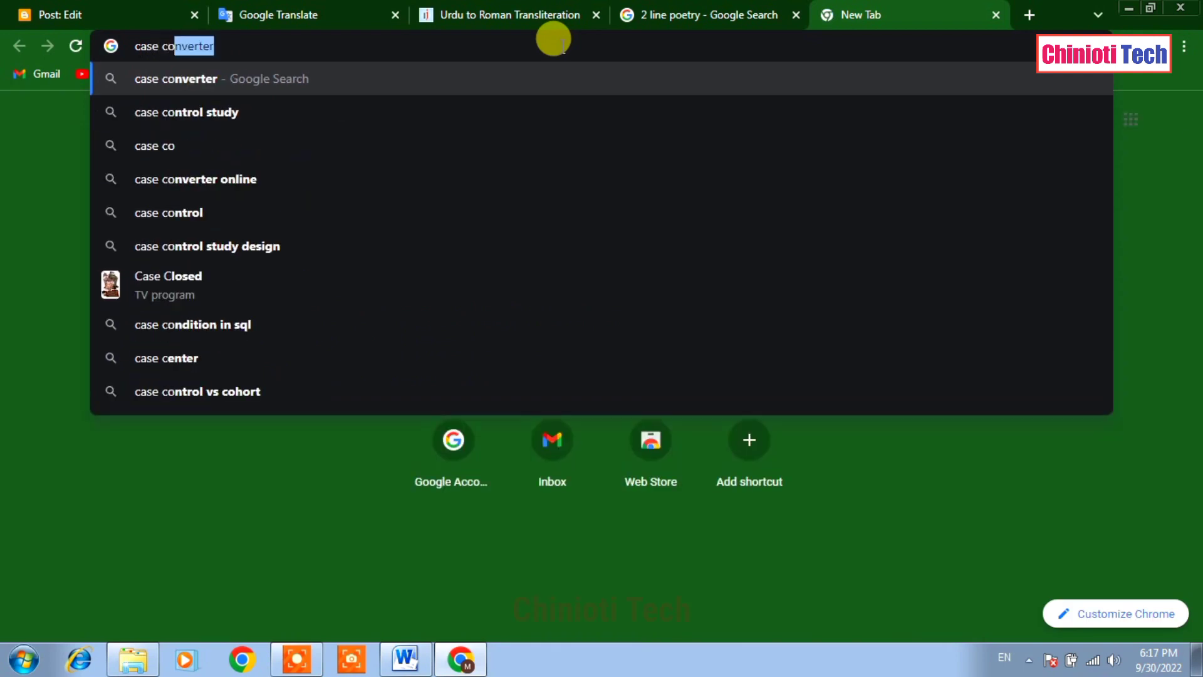
pyautogui.click(220, 81)
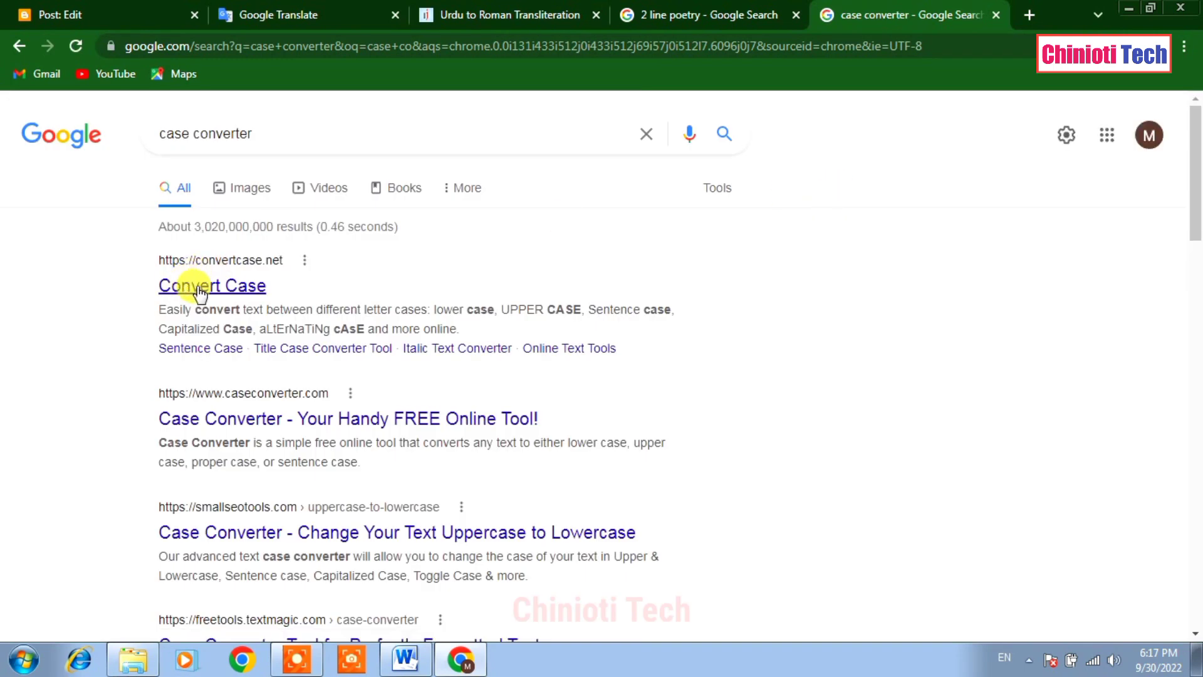
pyautogui.click(198, 286)
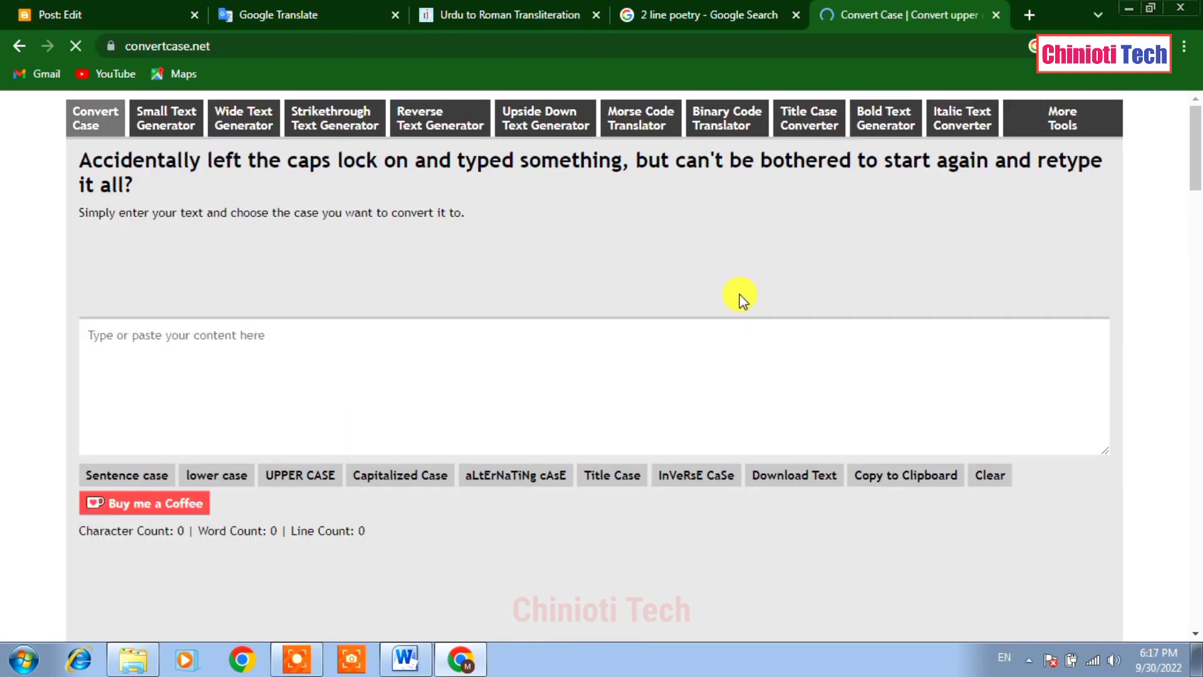
# Step: Paste the Roman Urdu couplet into the Convert Case text area and convert it to Capitalized Case
pyautogui.rightClick(118, 342)
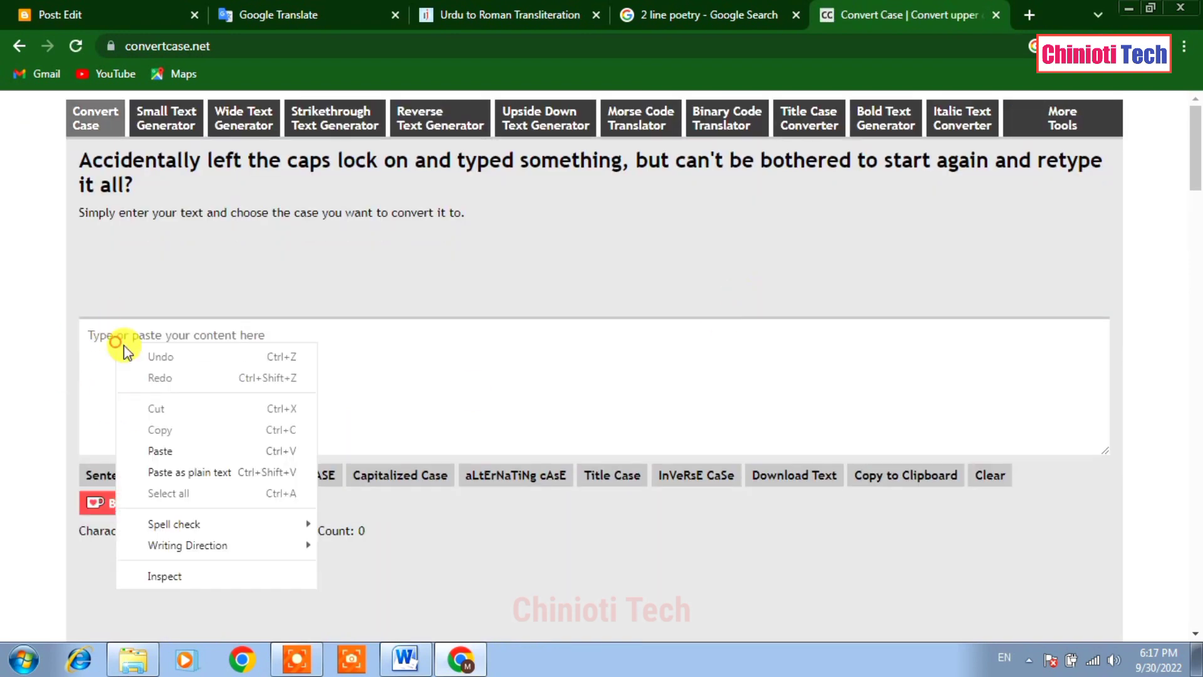
pyautogui.click(161, 451)
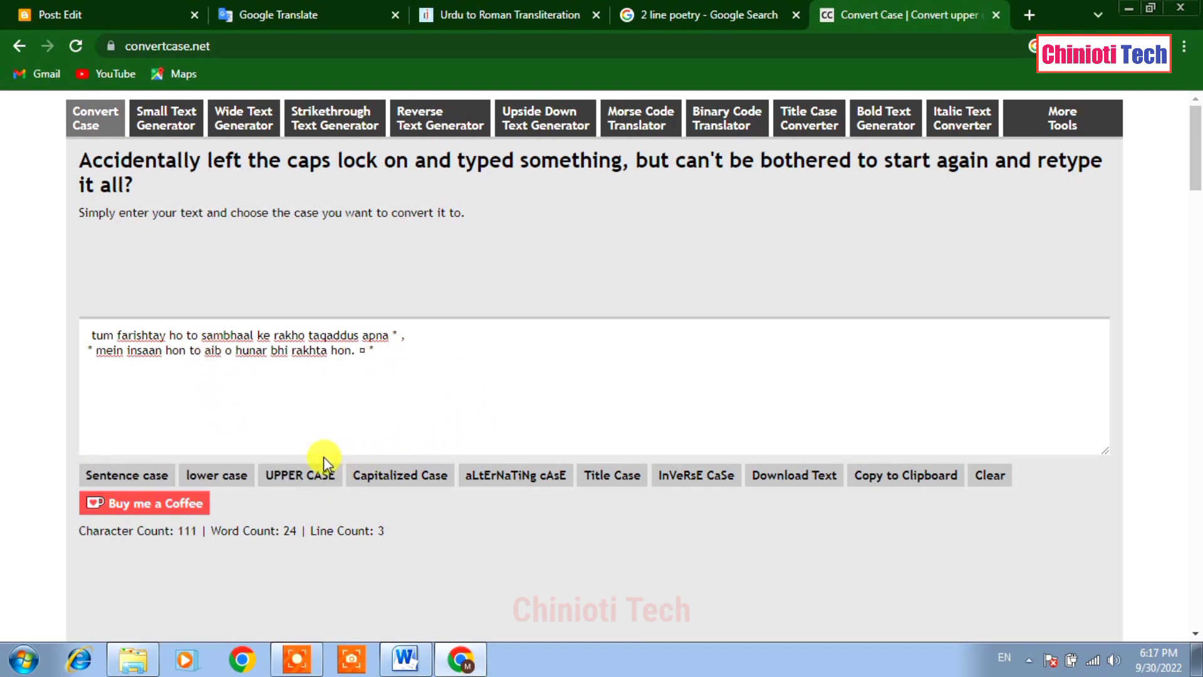
pyautogui.click(422, 483)
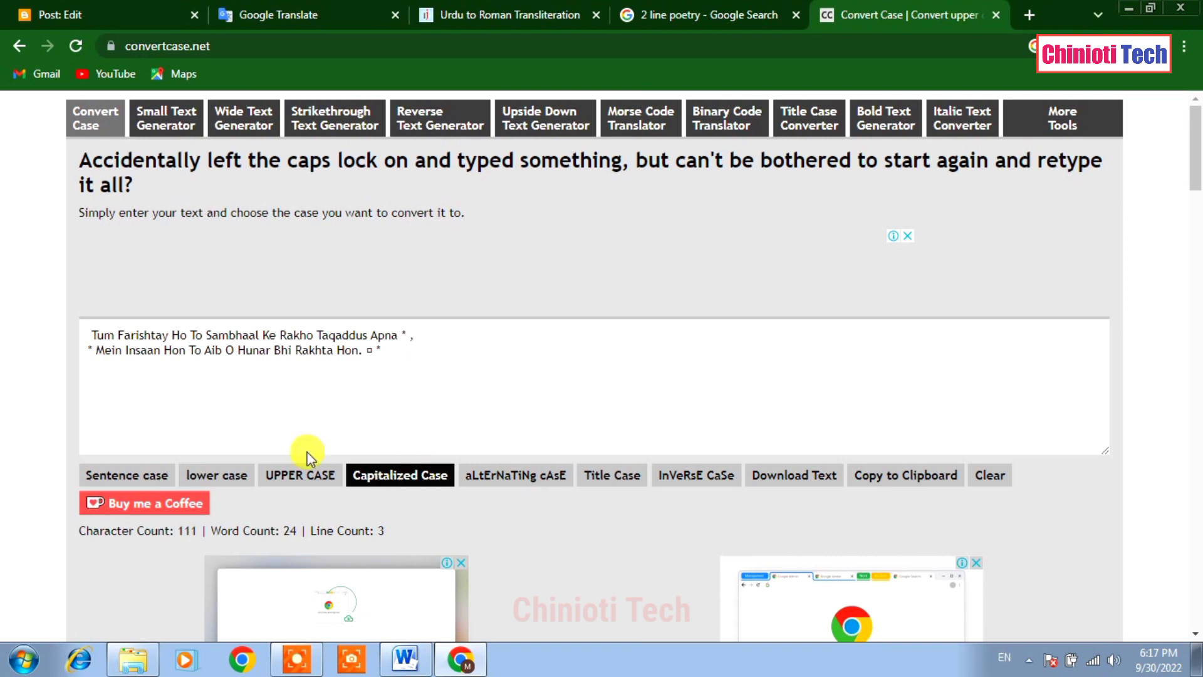
# Step: Copy the two capitalized Roman Urdu lines from the Convert Case text area
pyautogui.moveTo(384, 355); pyautogui.dragTo(70, 344)
pyautogui.rightClick(137, 339)
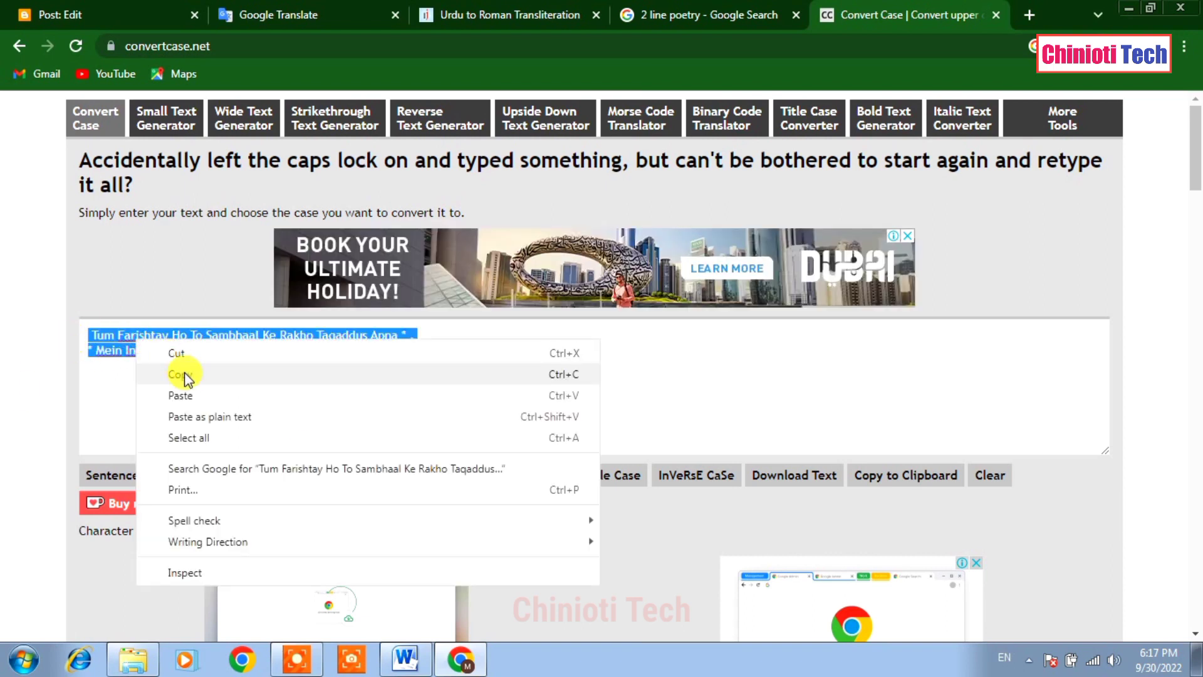
pyautogui.click(184, 378)
# Step: Paste the capitalized Roman Urdu couplet between the Urdu and Hindi verses of the Blogger post, with a blank line before the Hindi
pyautogui.click(94, 12)
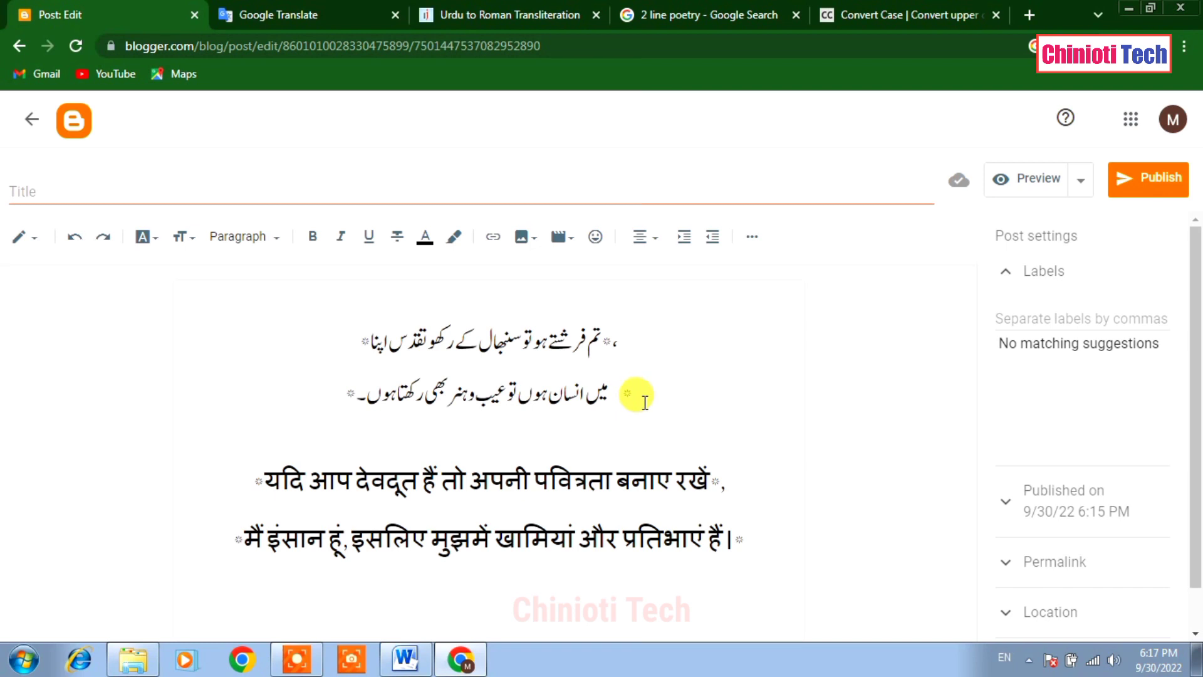
pyautogui.click(470, 434)
pyautogui.press('Return')
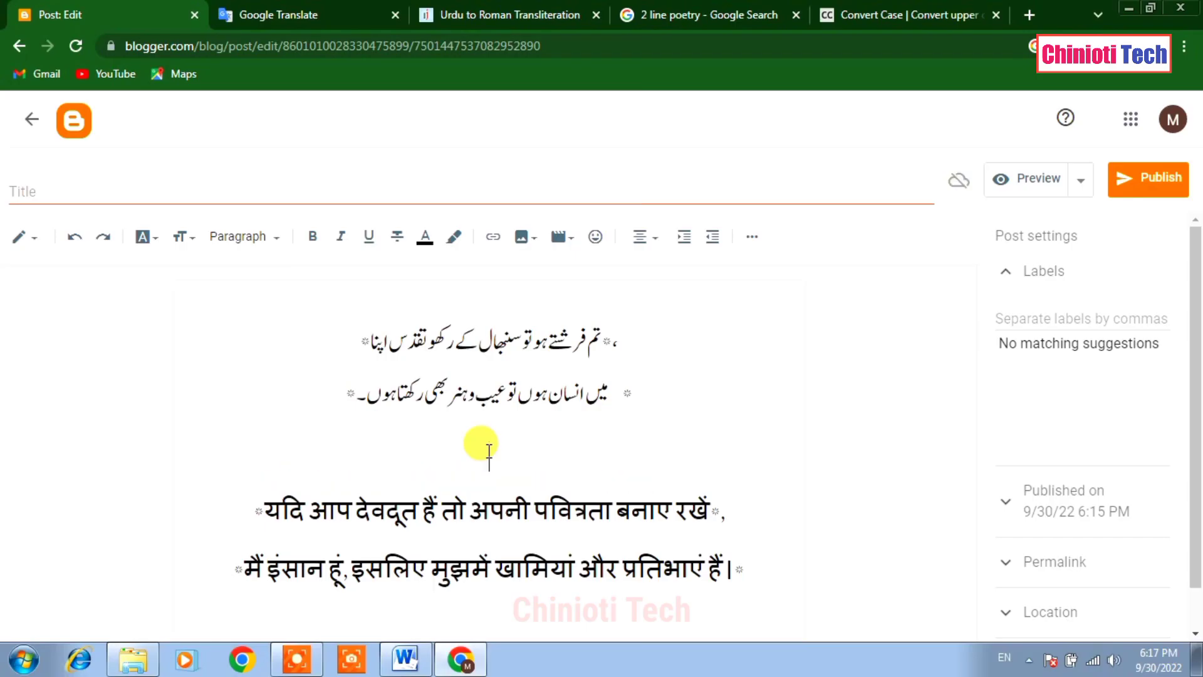
pyautogui.hotkey('ctrl', 'v')
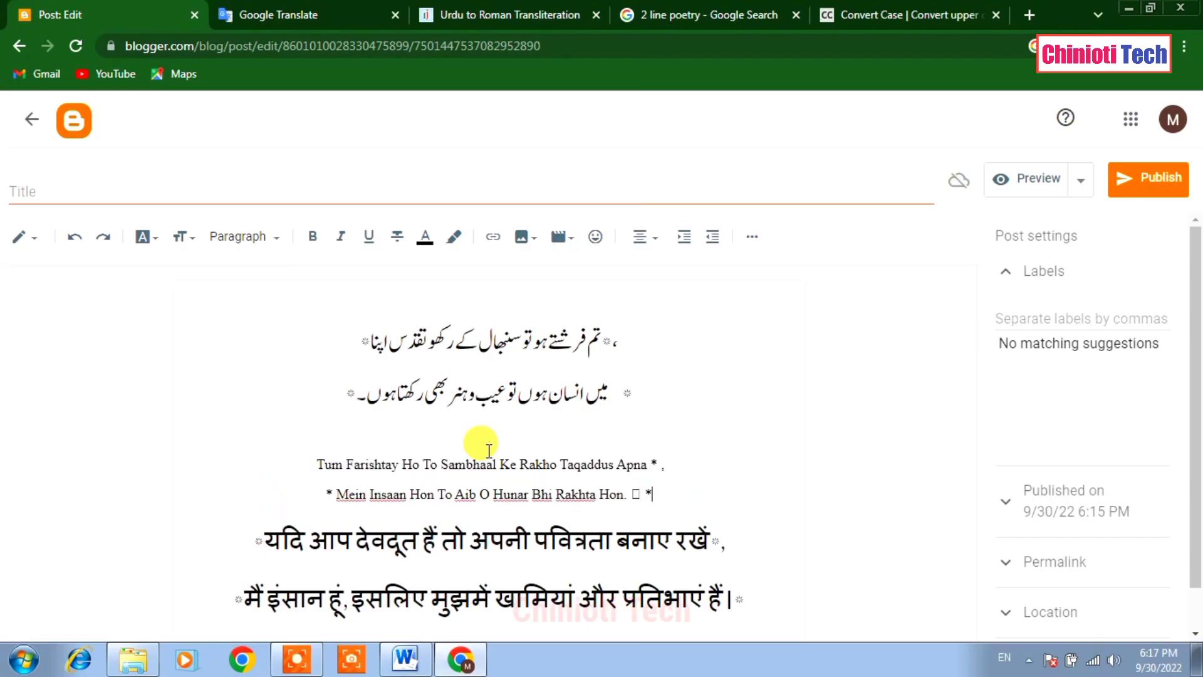
pyautogui.press('Return')
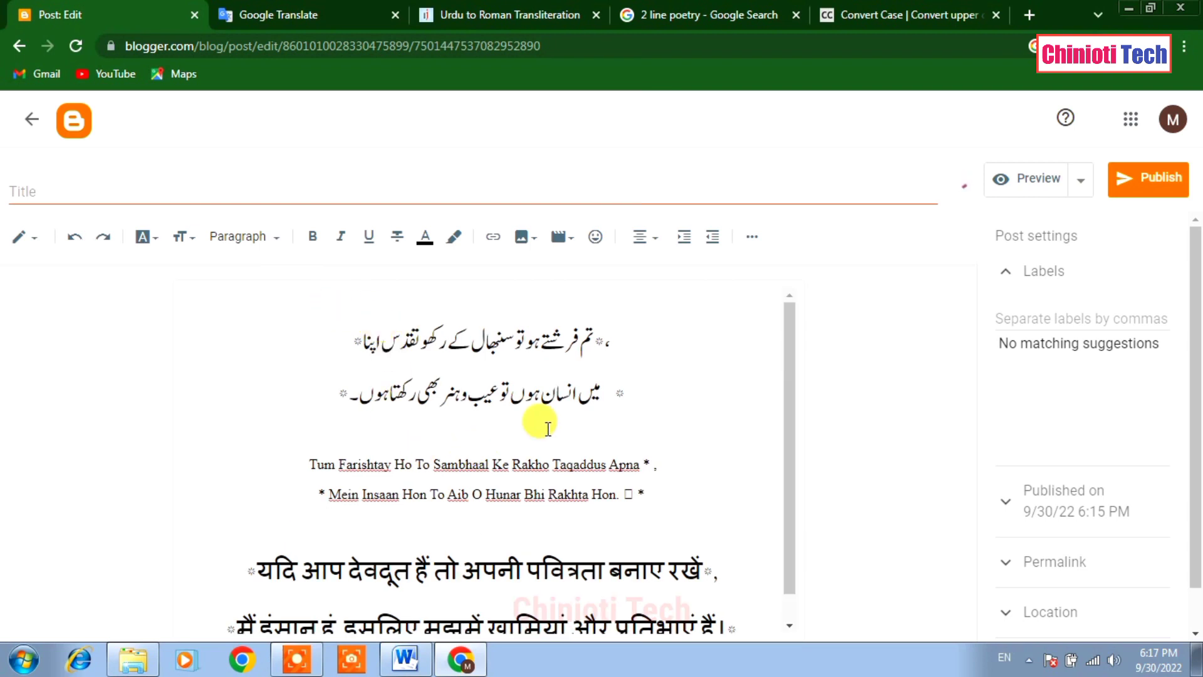
# Step: Upload the image 20220929_165438 from D:\Blogging course\ima and insert it between the Urdu and Roman Urdu couplets
pyautogui.click(381, 304)
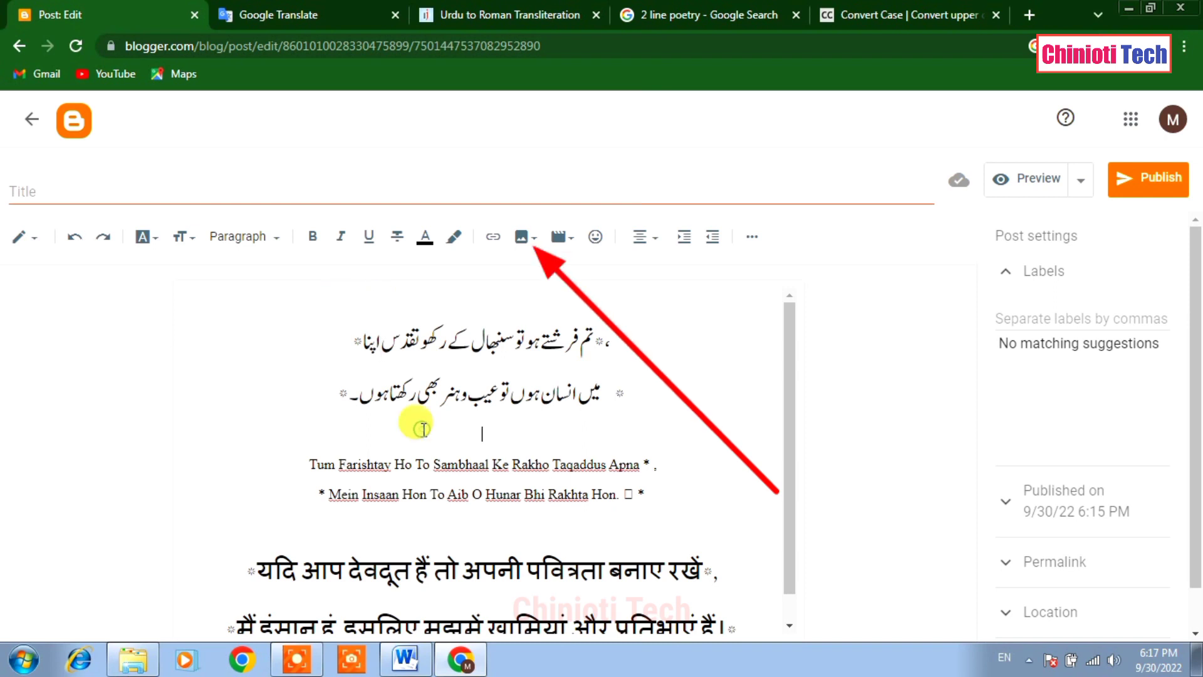
pyautogui.click(519, 238)
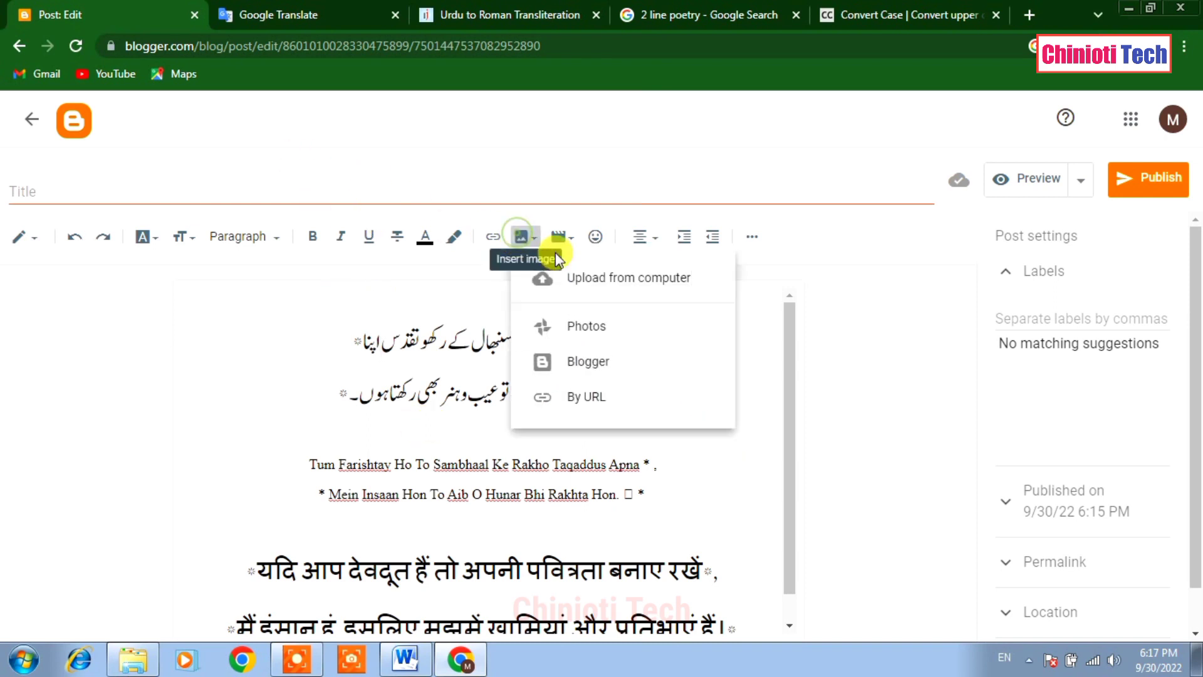
pyautogui.click(601, 277)
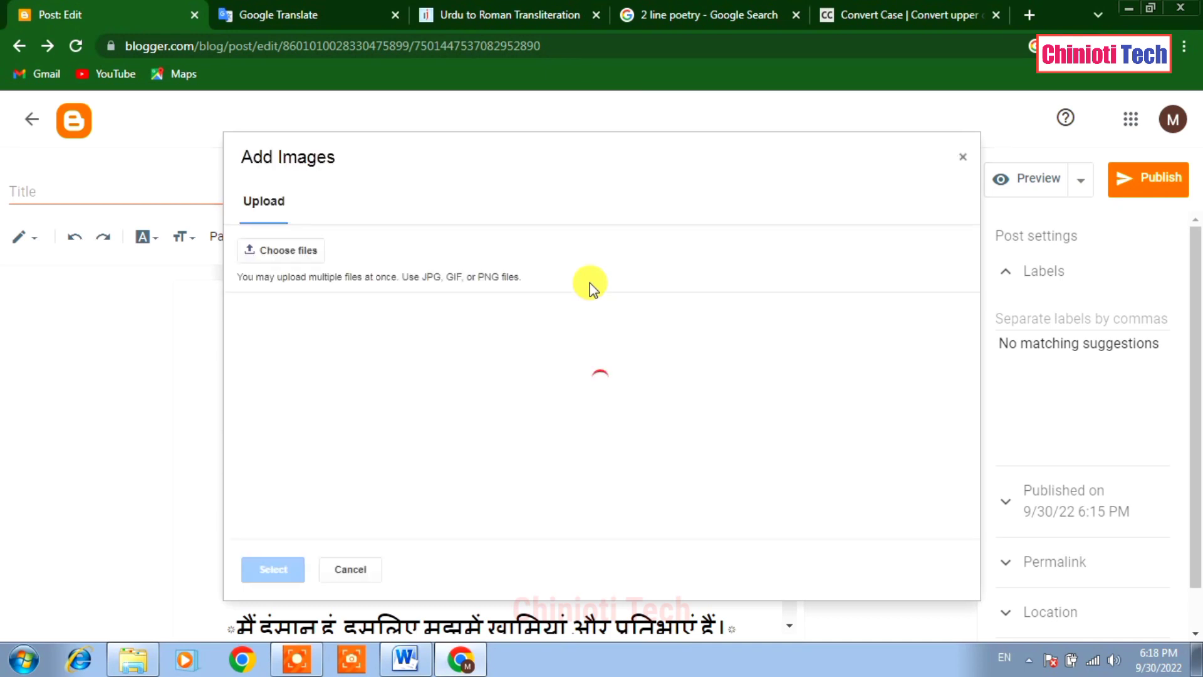
pyautogui.click(287, 253)
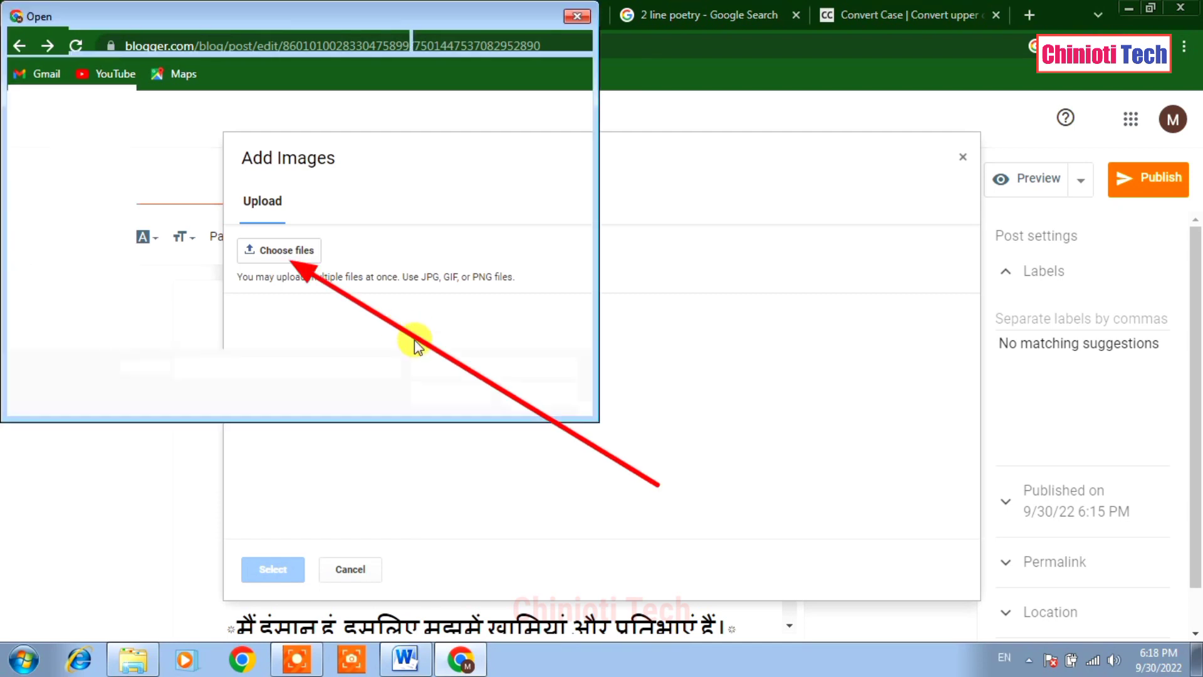
pyautogui.scroll(-3, 127, 276)
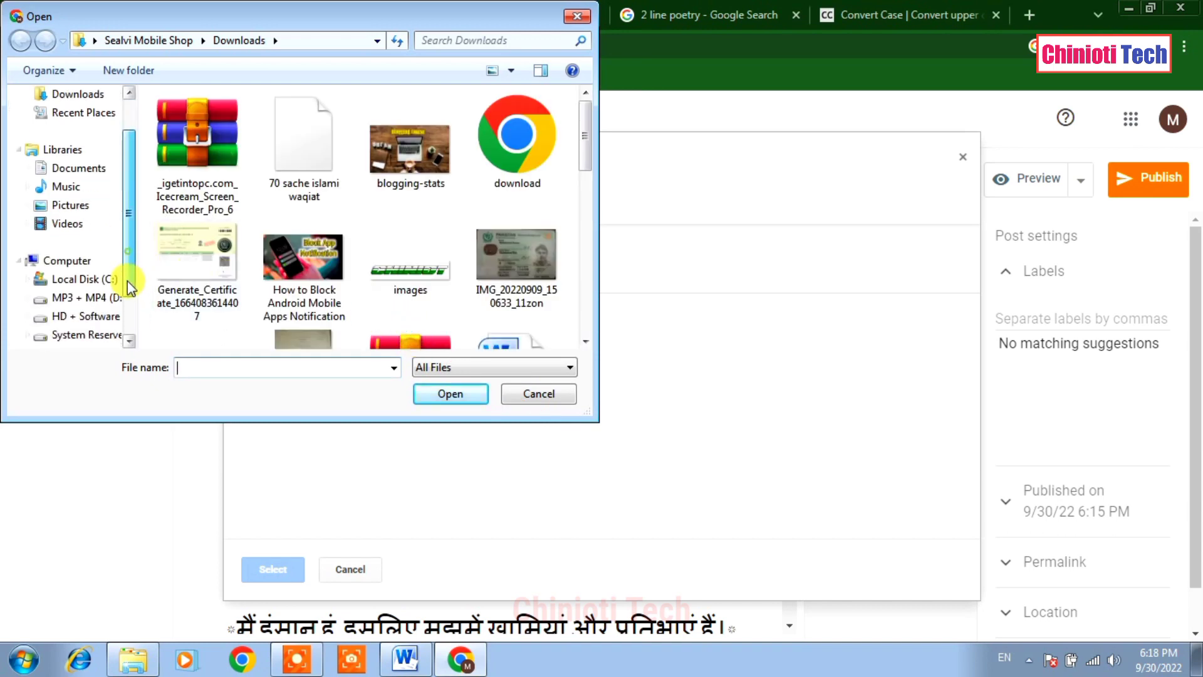
pyautogui.click(62, 260)
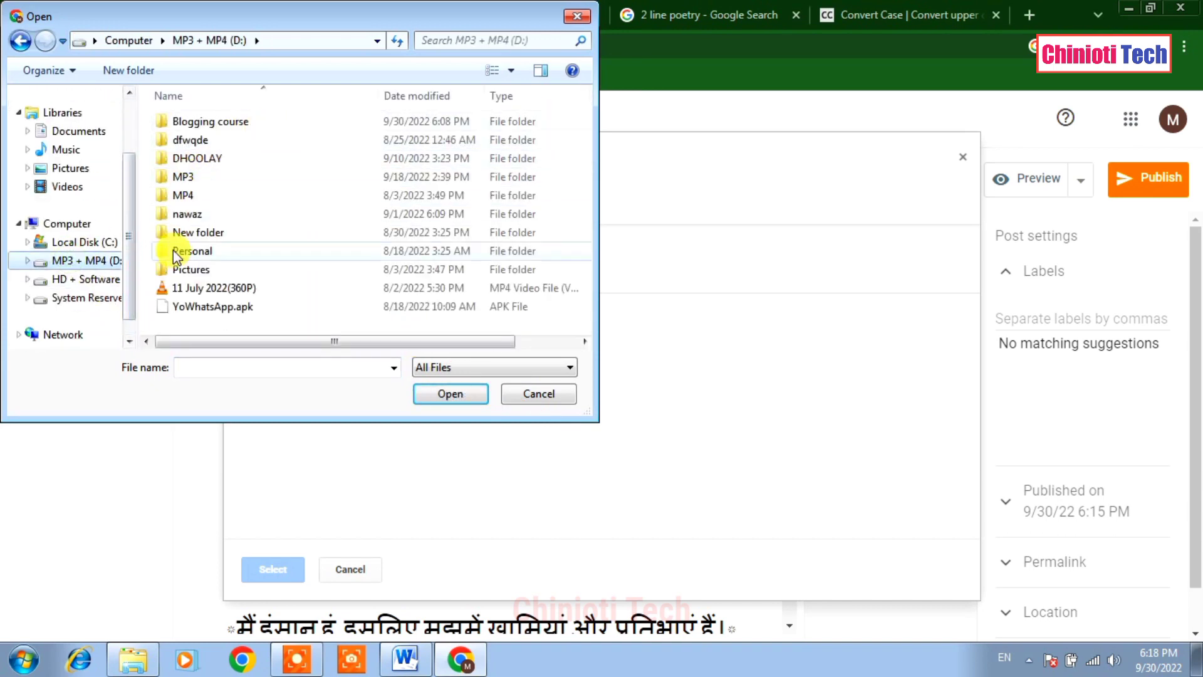
pyautogui.click(199, 127)
pyautogui.doubleClick(199, 127)
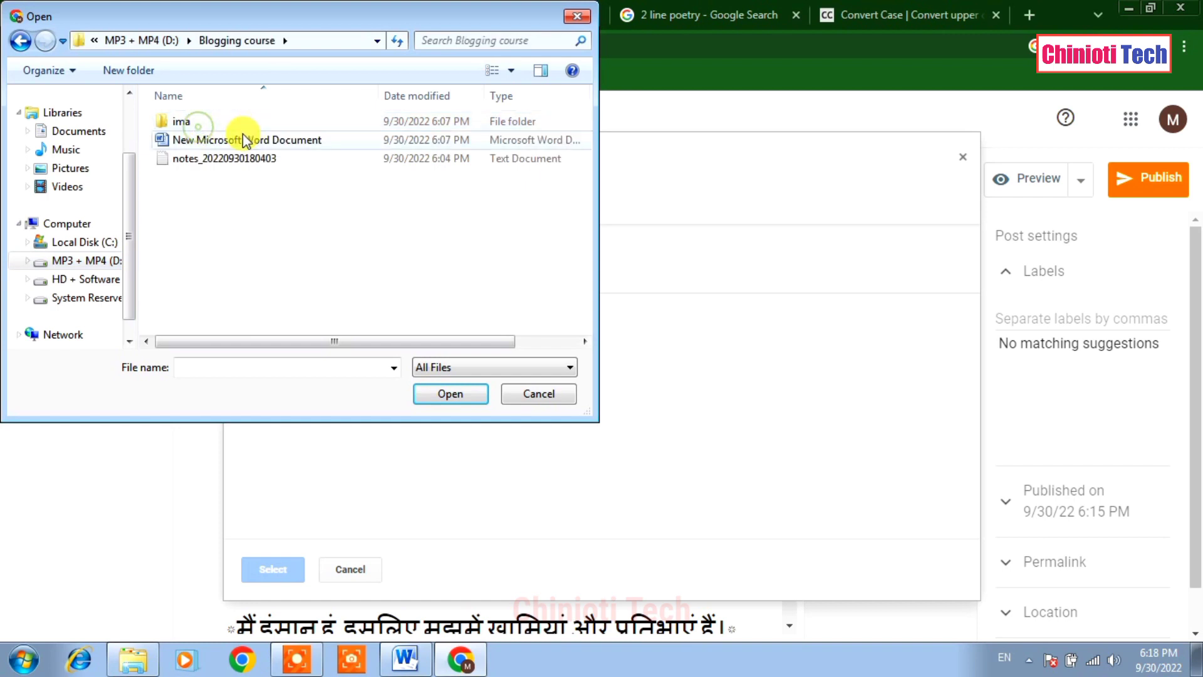
pyautogui.doubleClick(192, 125)
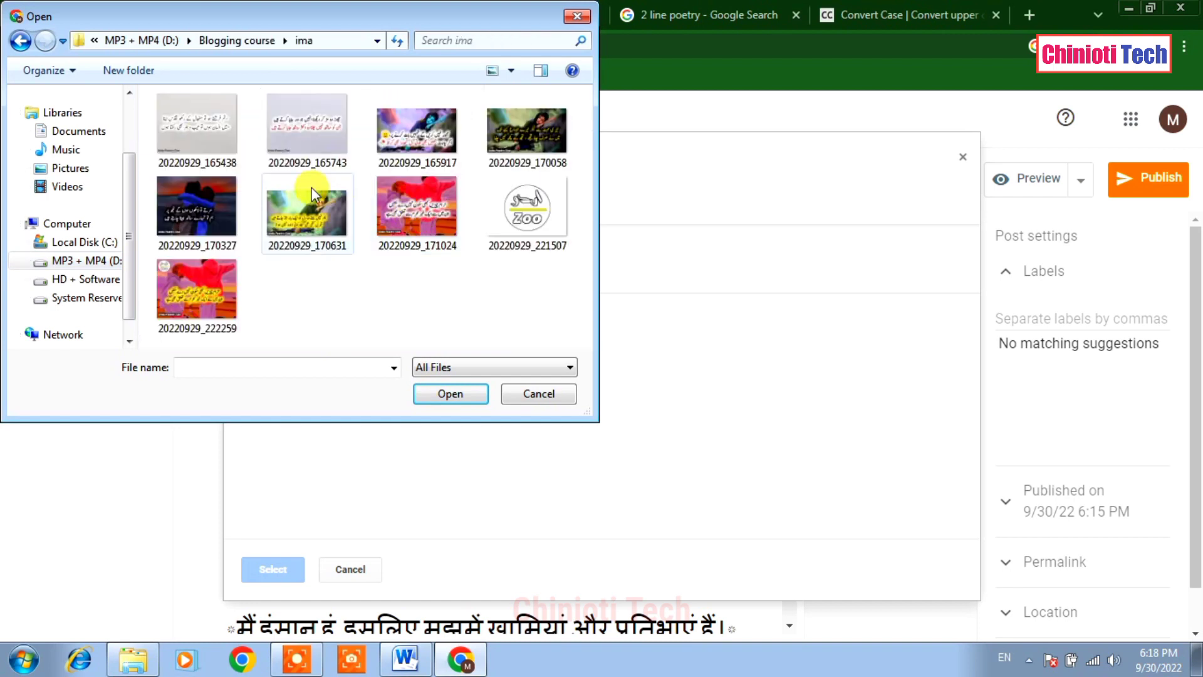
pyautogui.click(203, 137)
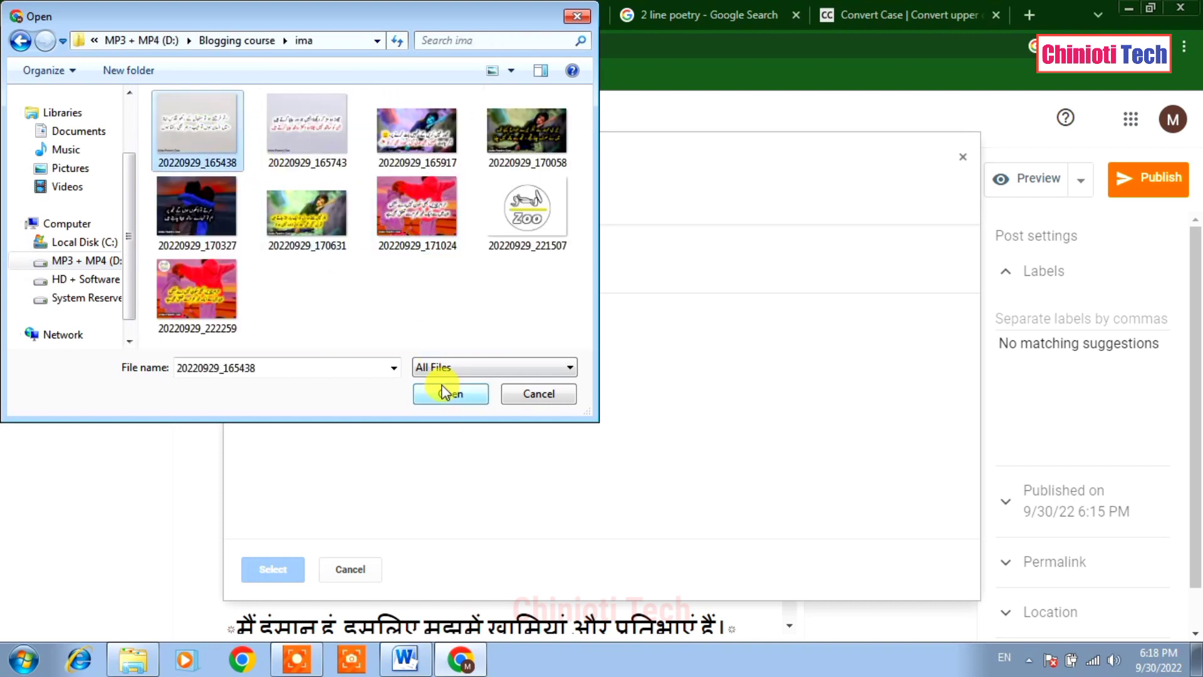
pyautogui.click(444, 394)
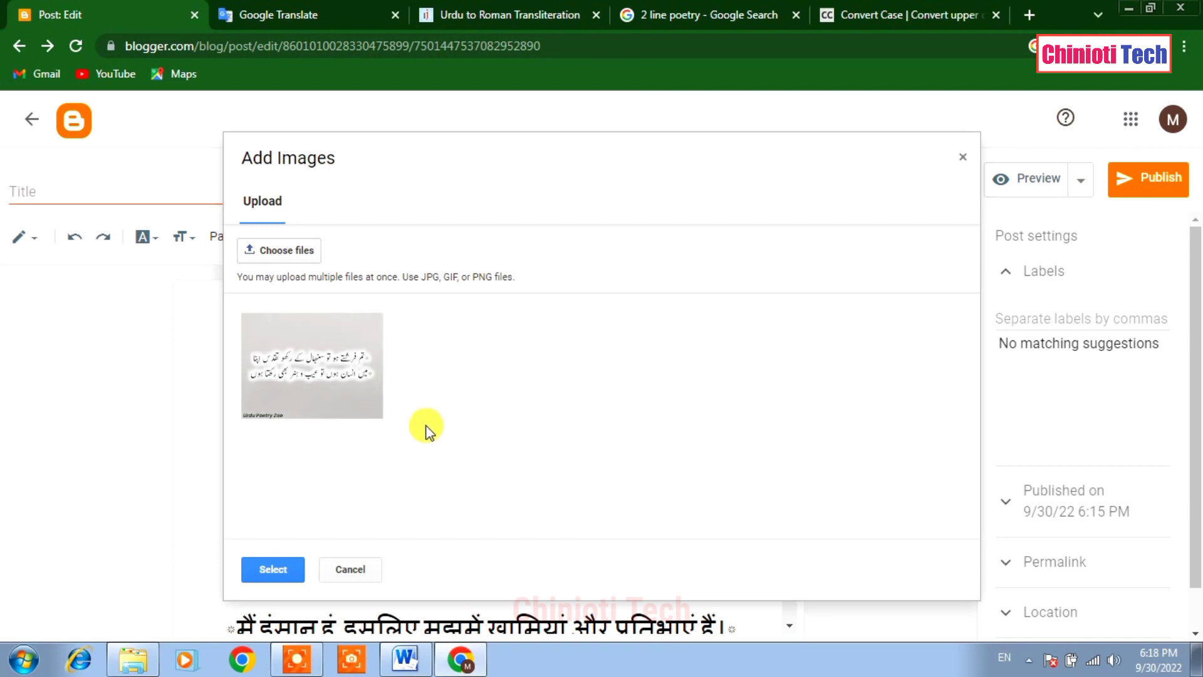
pyautogui.click(273, 570)
# Step: Set both the alt text and the title text of the inserted poetry image to the copied Roman Urdu couplet
pyautogui.click(589, 499)
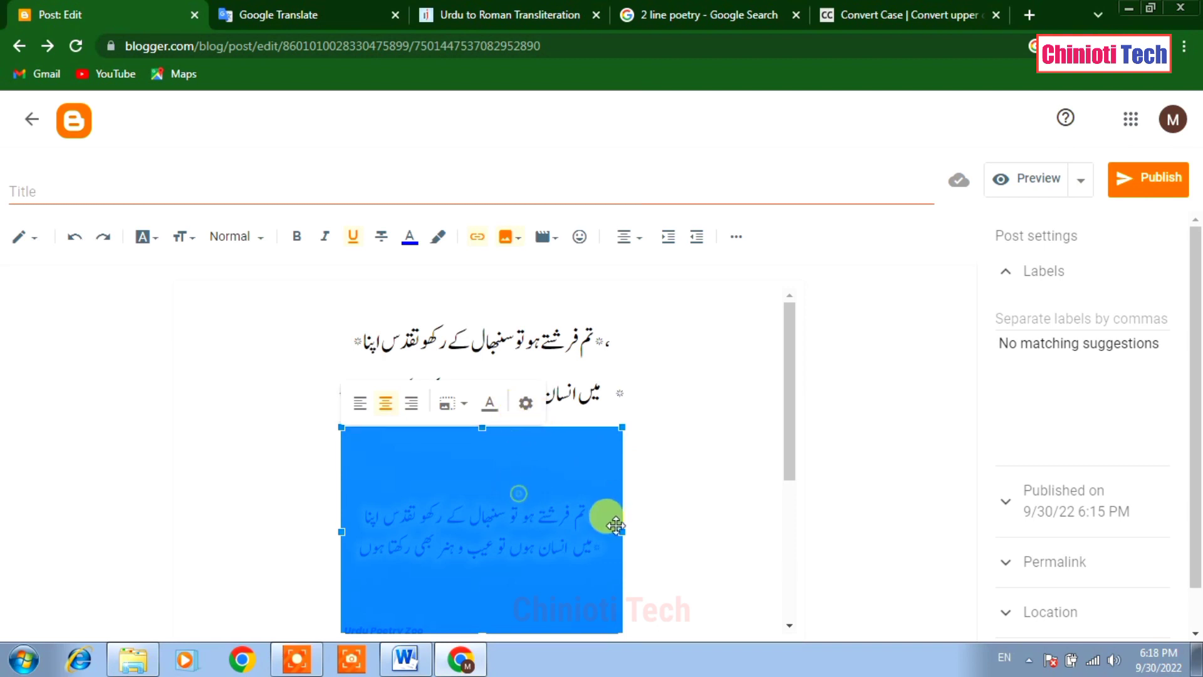
pyautogui.scroll(-2, 510, 511)
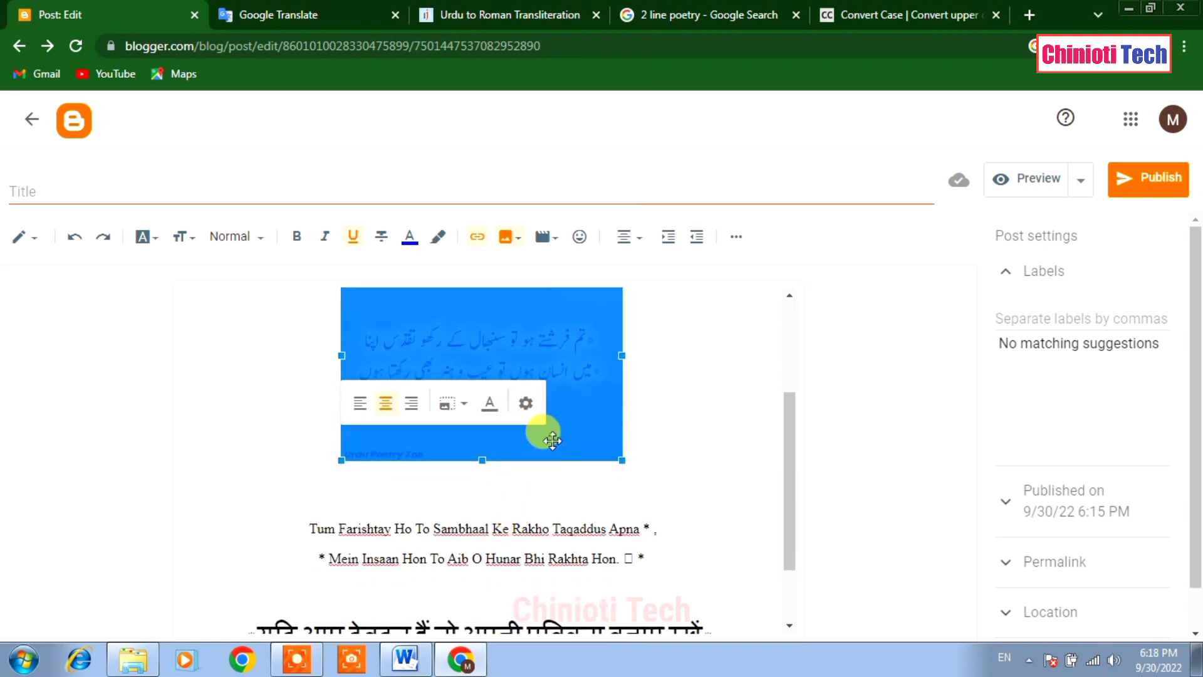
pyautogui.click(662, 432)
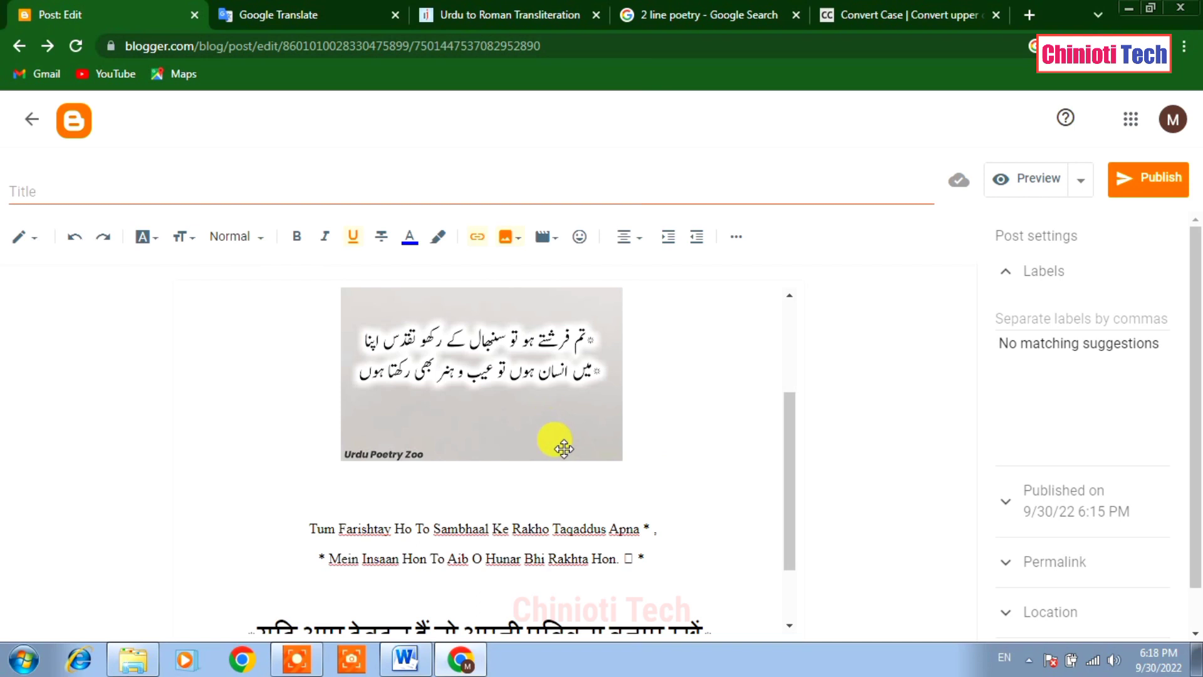
pyautogui.scroll(2, 539, 464)
pyautogui.click(518, 501)
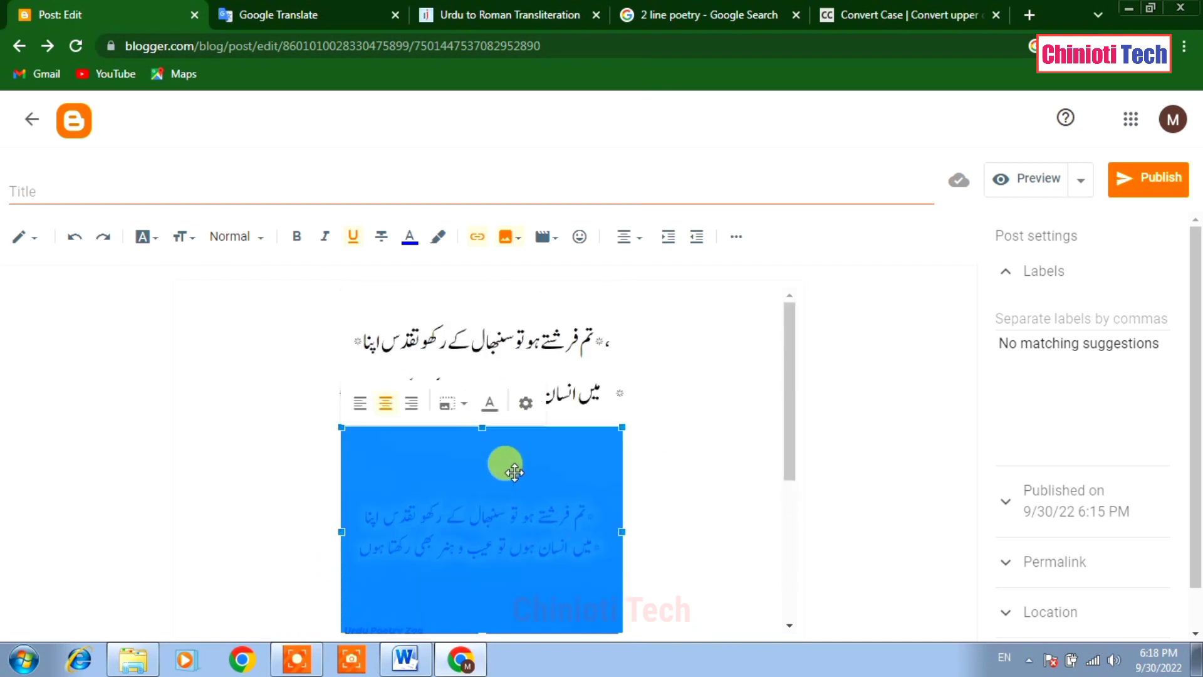
pyautogui.click(526, 404)
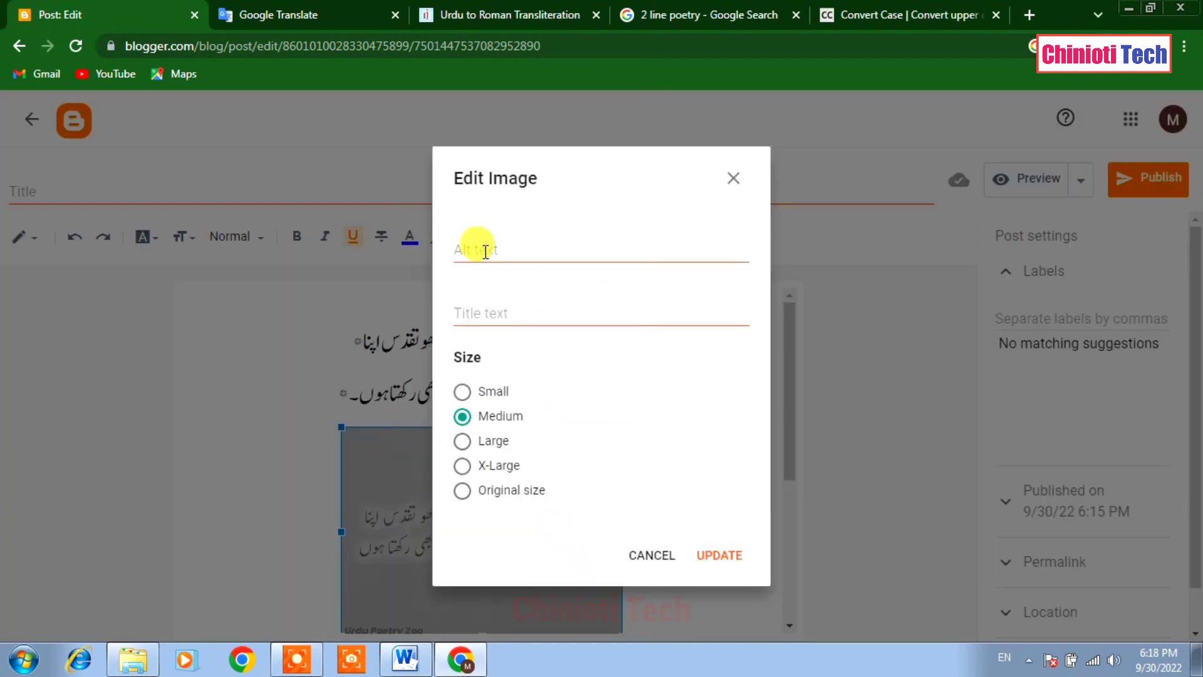
pyautogui.rightClick(484, 249)
pyautogui.click(531, 346)
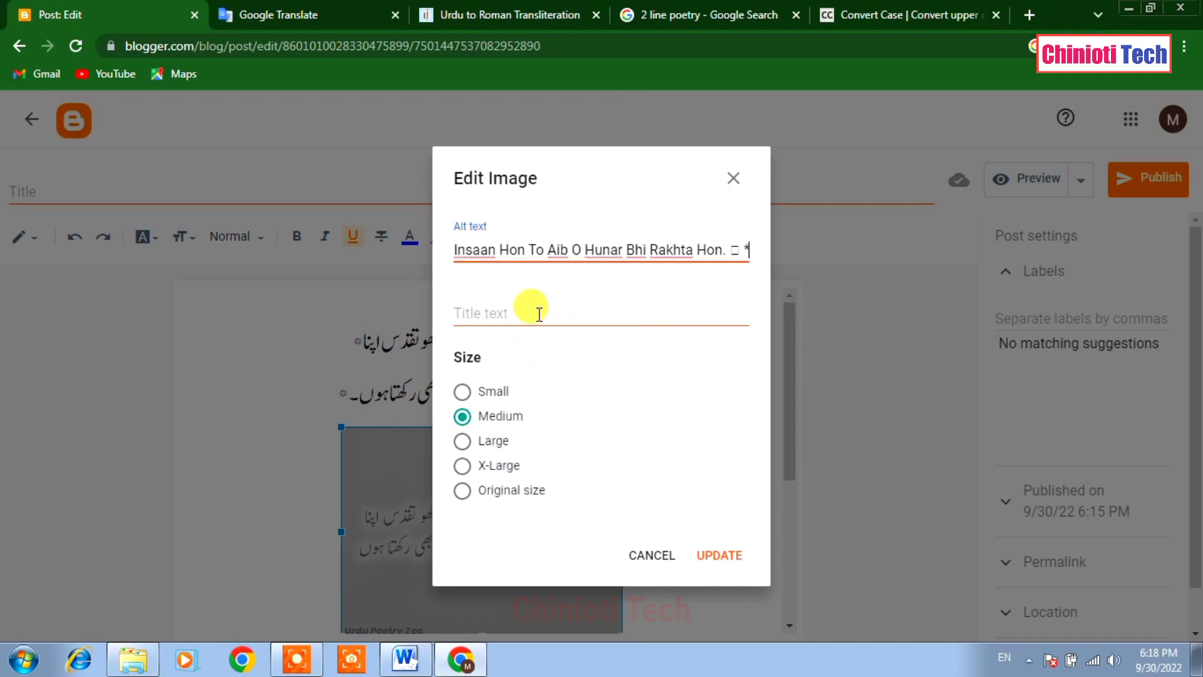
pyautogui.click(507, 310)
pyautogui.rightClick(501, 312)
pyautogui.click(543, 420)
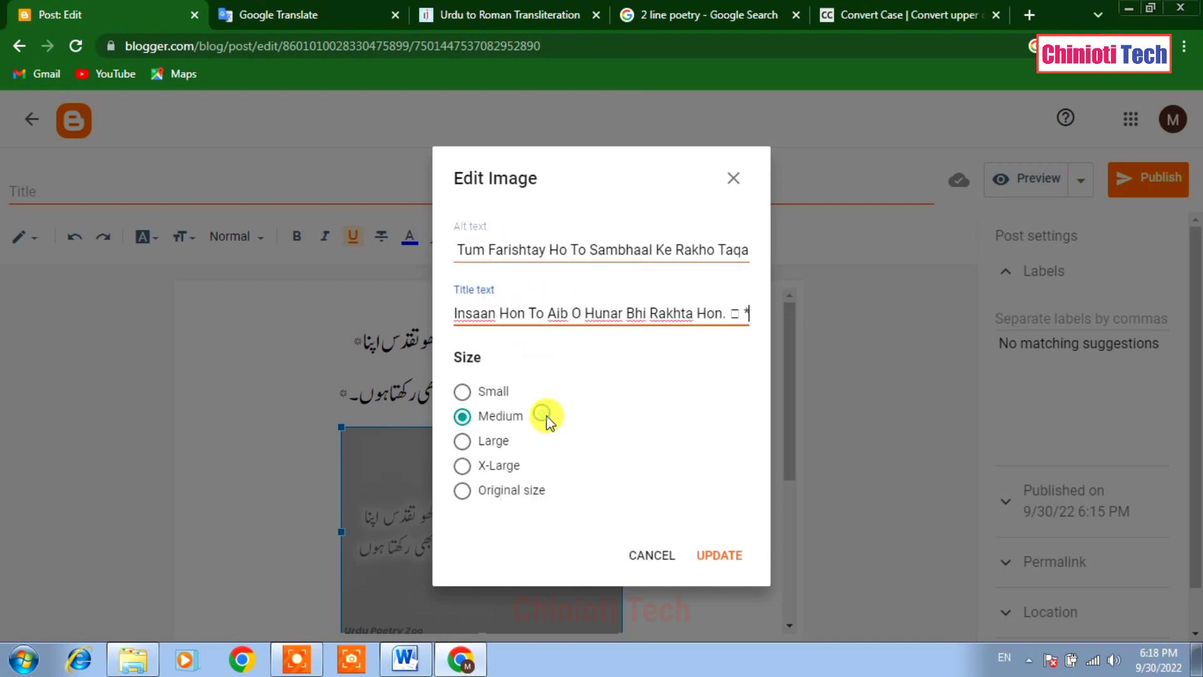
# Step: Set the poetry image to Original size, apply the image changes and check how it fits in the post
pyautogui.click(505, 491)
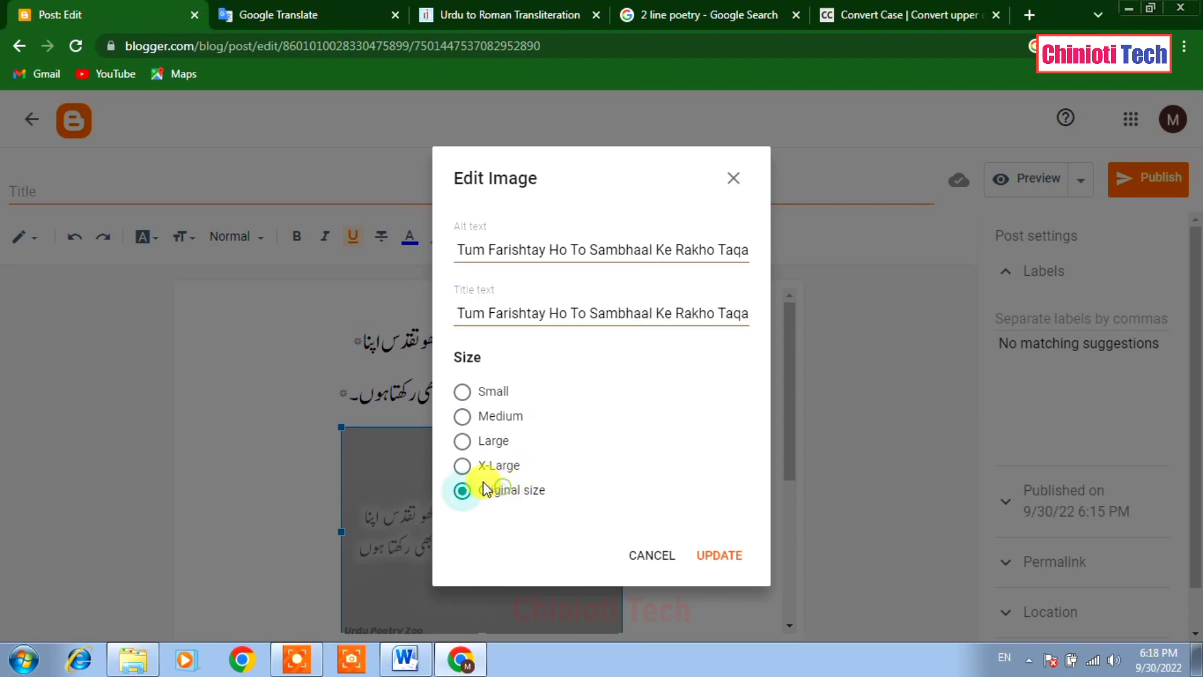
pyautogui.click(722, 558)
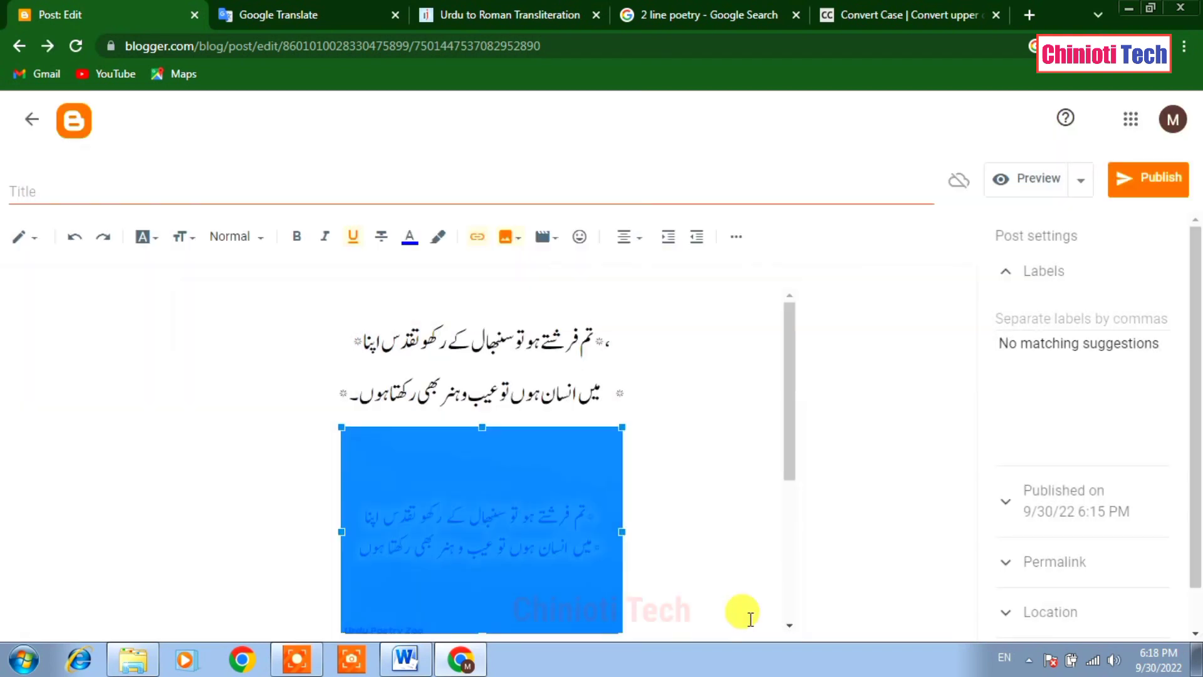
pyautogui.scroll(-5, 558, 499)
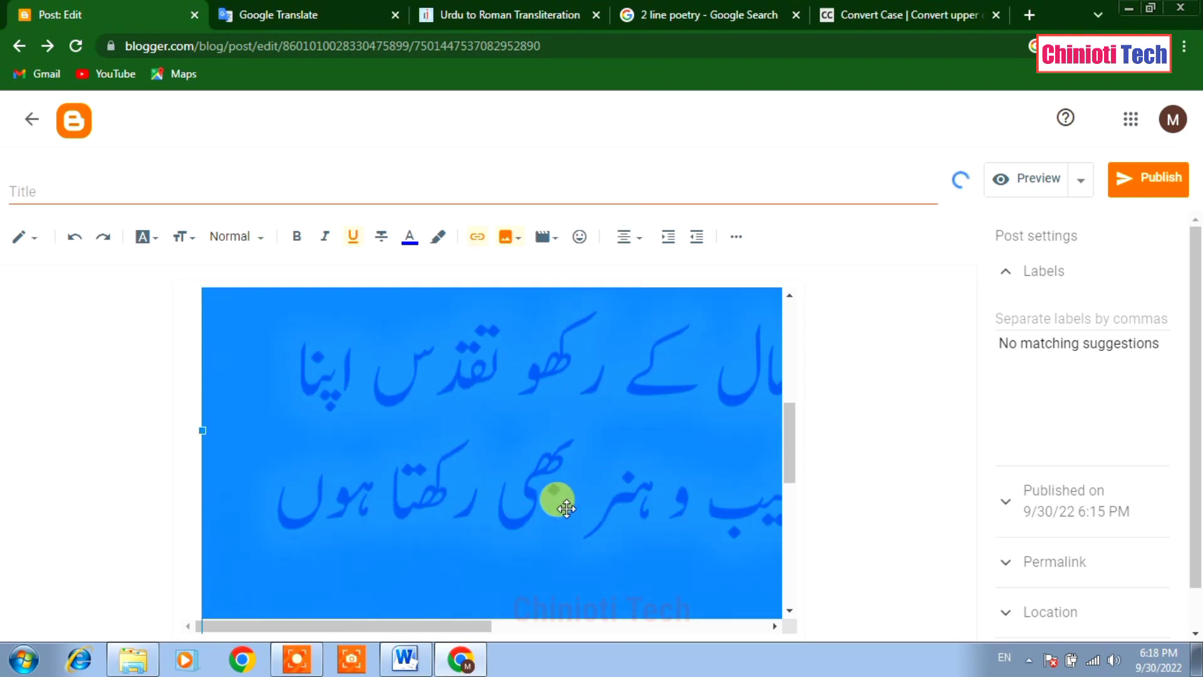
pyautogui.scroll(10, 566, 515)
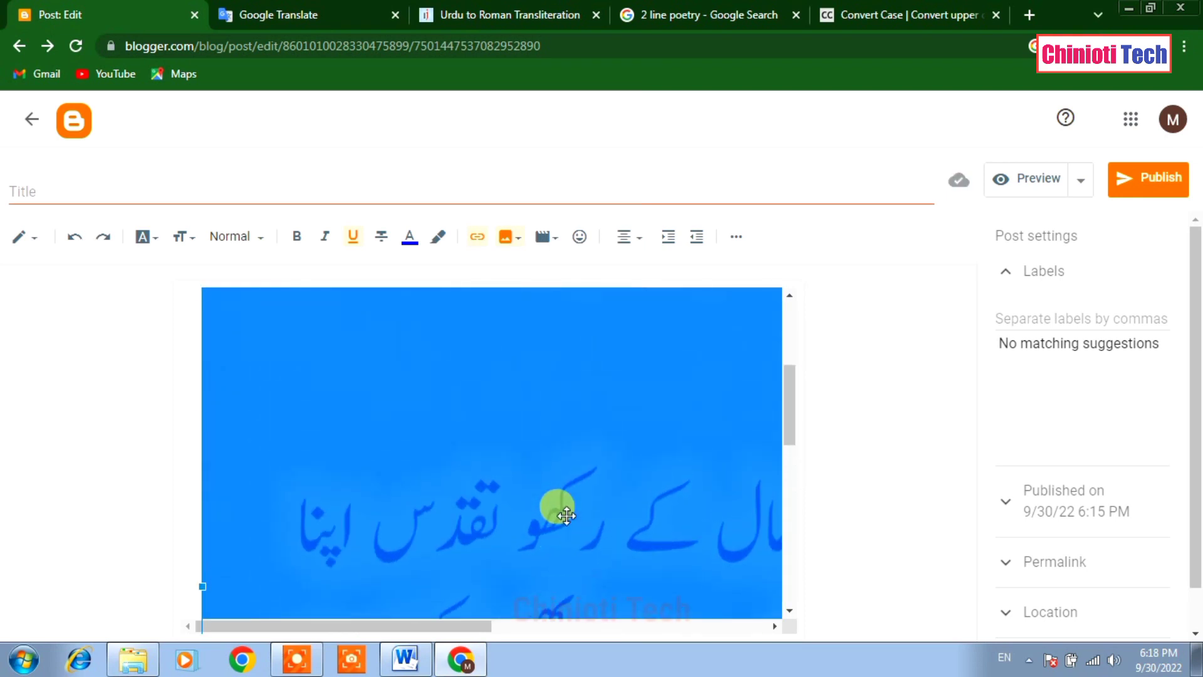
pyautogui.scroll(-3, 558, 504)
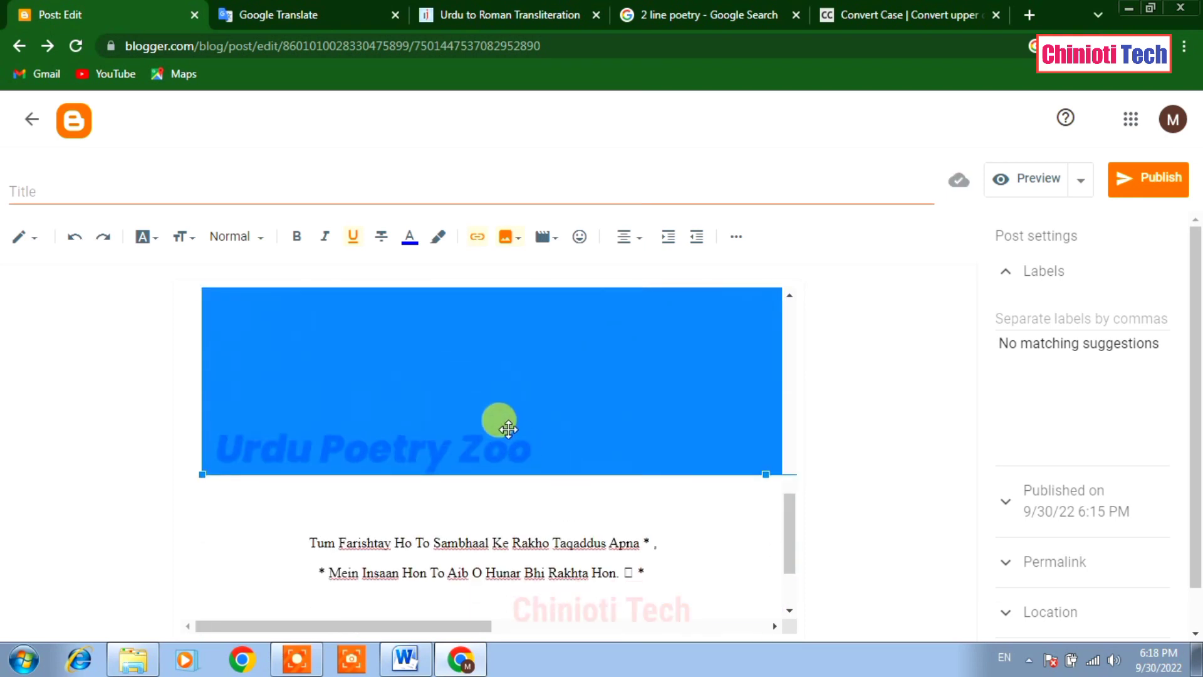
# Step: Add a caption line under the poetry image and copy the phrase "2 Line Poetry in Urdu" from the Google results for 2 line poetry
pyautogui.click(508, 428)
pyautogui.click(350, 501)
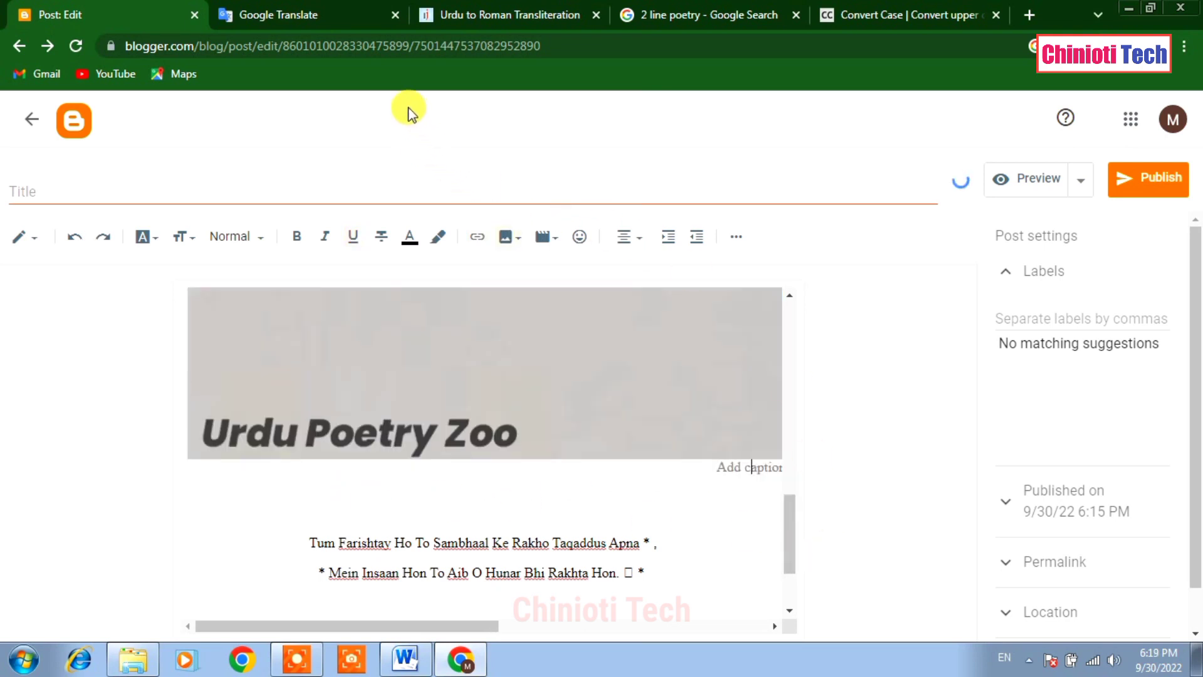
pyautogui.click(689, 29)
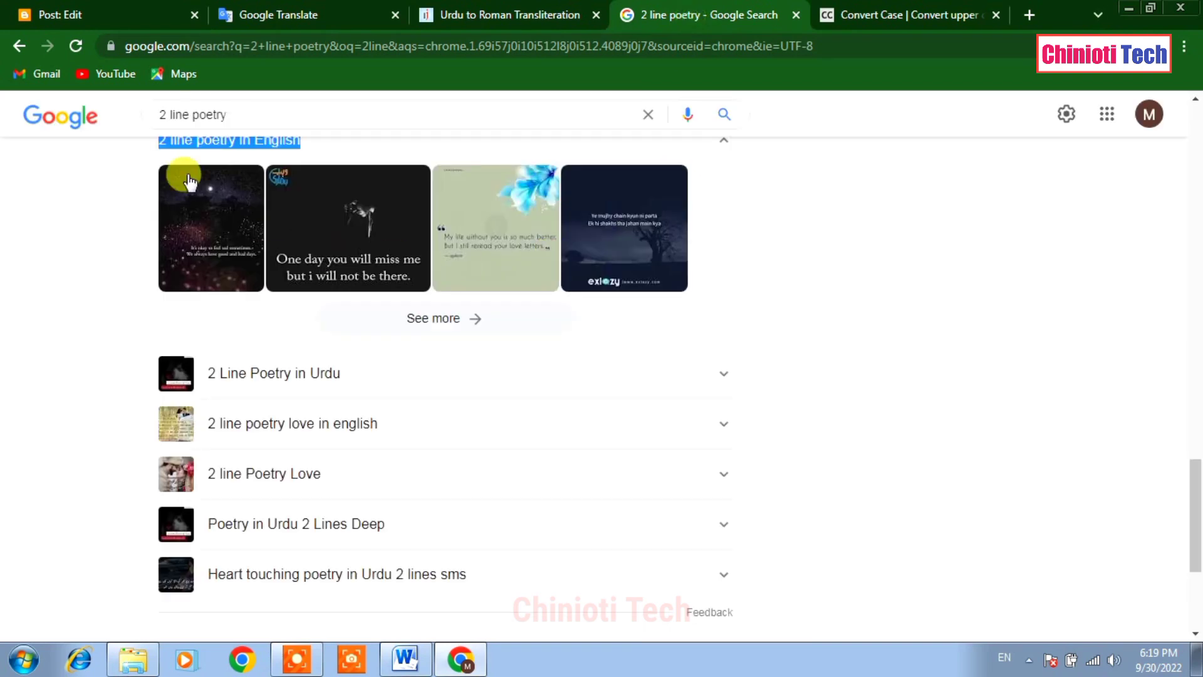
pyautogui.click(232, 115)
pyautogui.moveTo(232, 115); pyautogui.dragTo(140, 114)
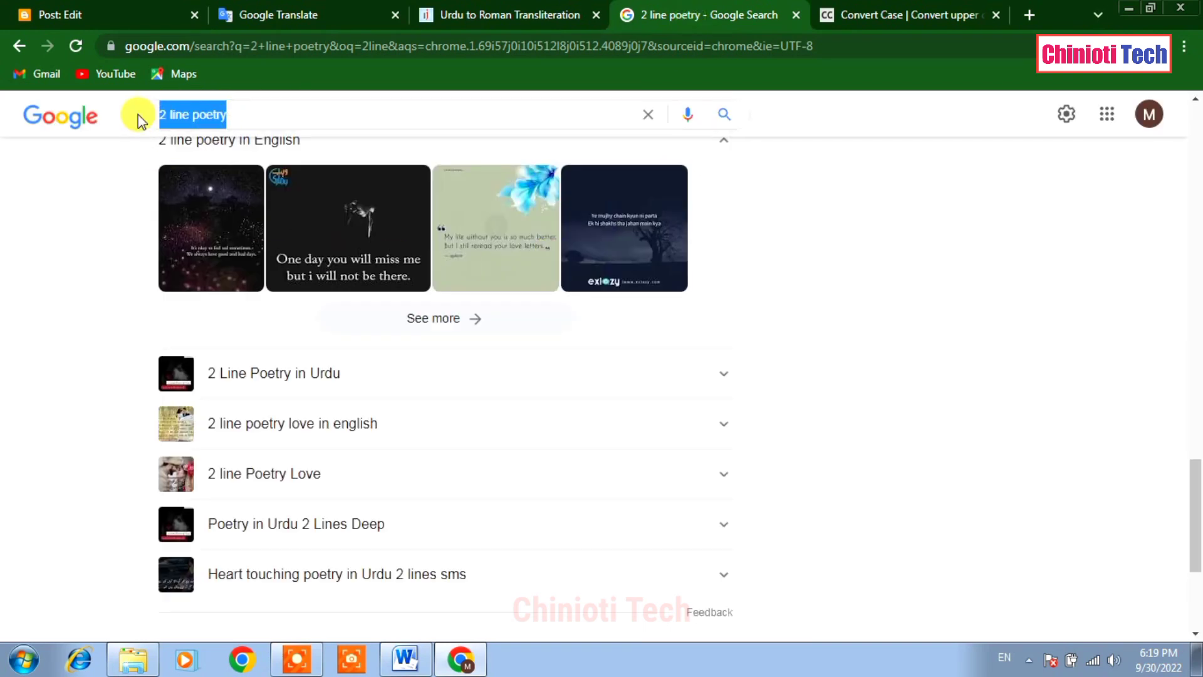
pyautogui.scroll(-4, 327, 499)
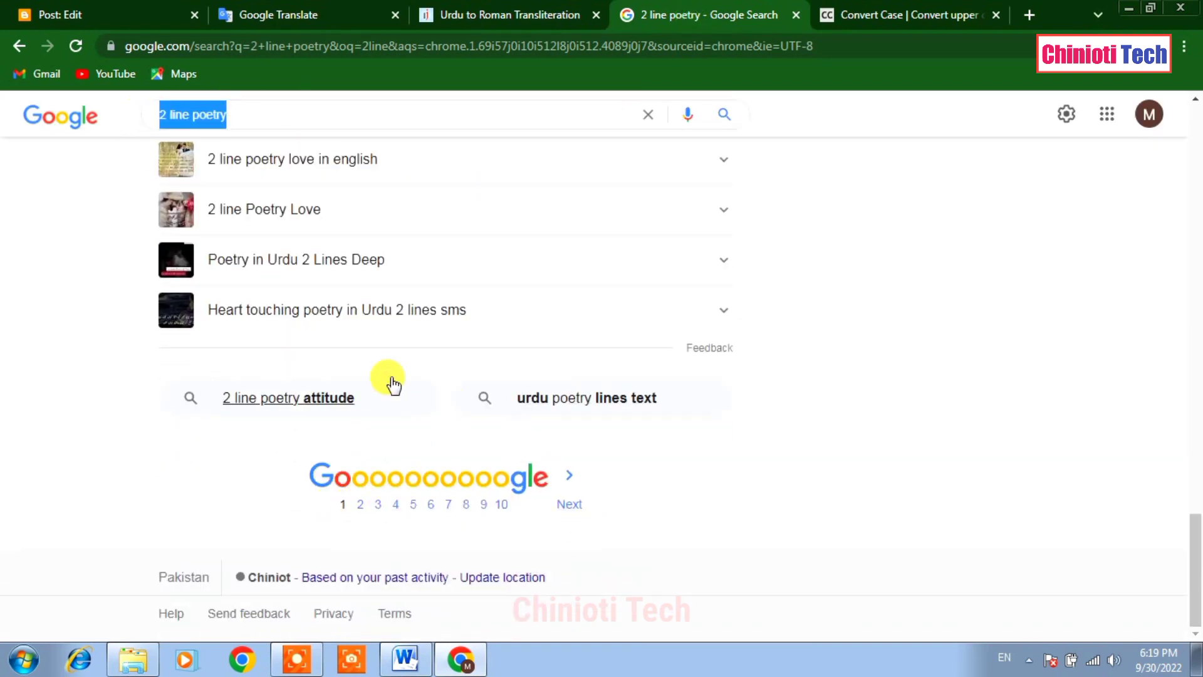
pyautogui.scroll(1, 317, 282)
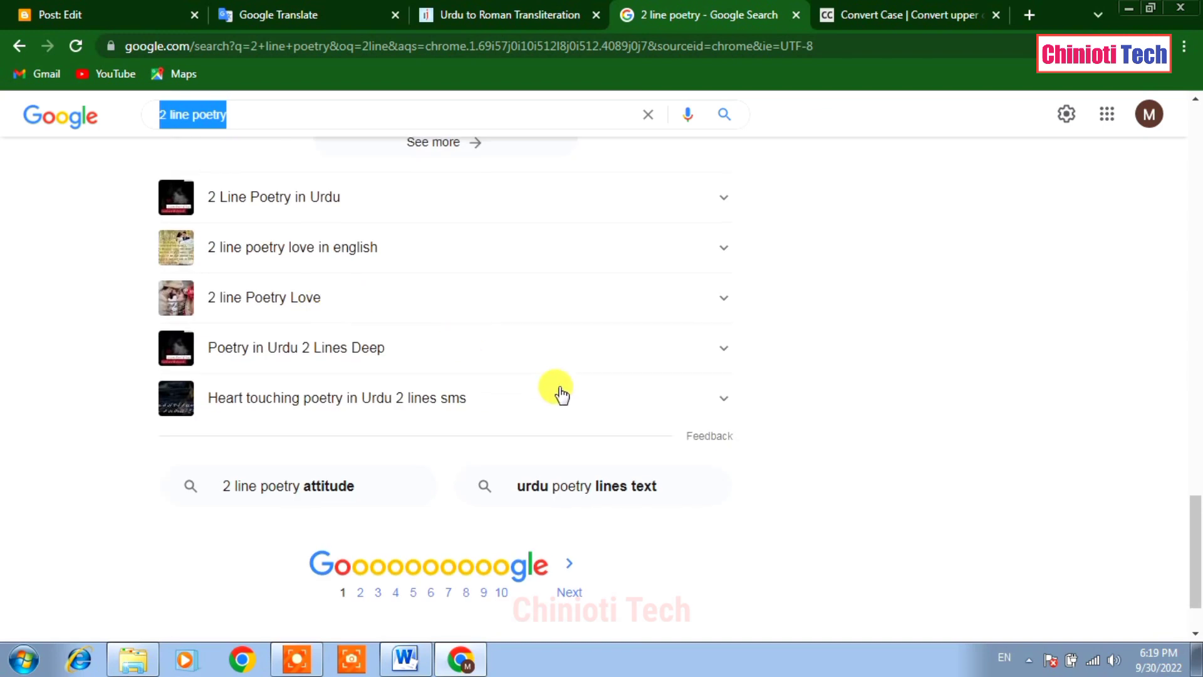
pyautogui.moveTo(347, 196); pyautogui.dragTo(210, 196)
pyautogui.rightClick(228, 197)
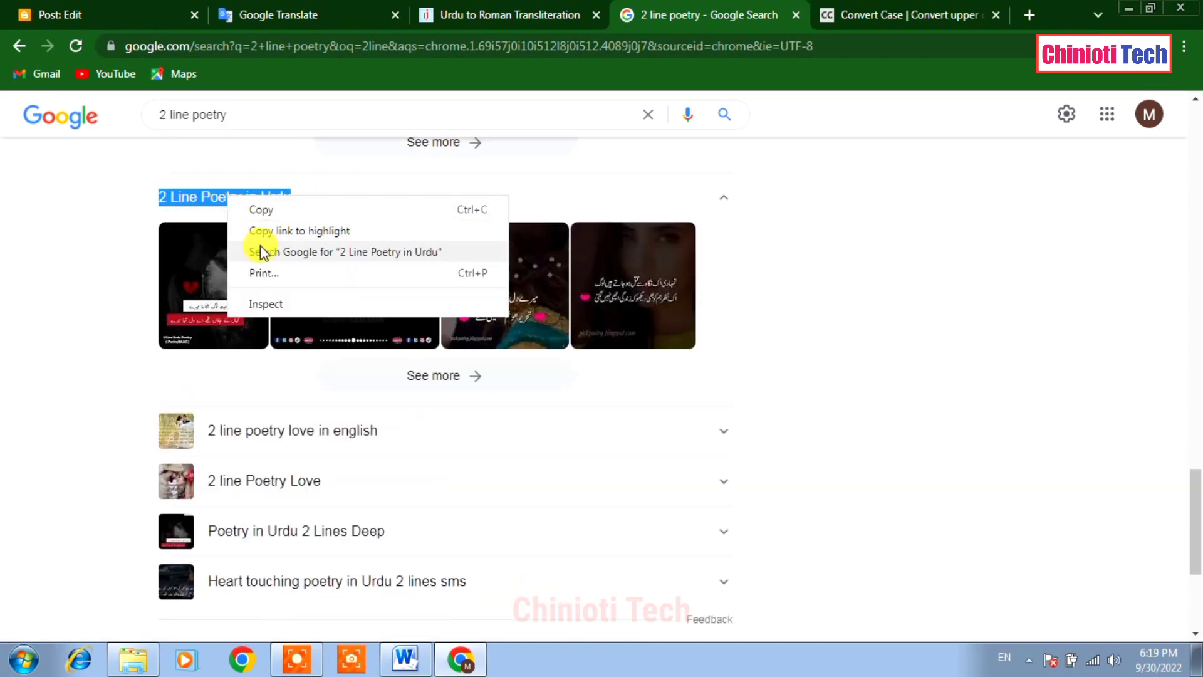
pyautogui.click(262, 213)
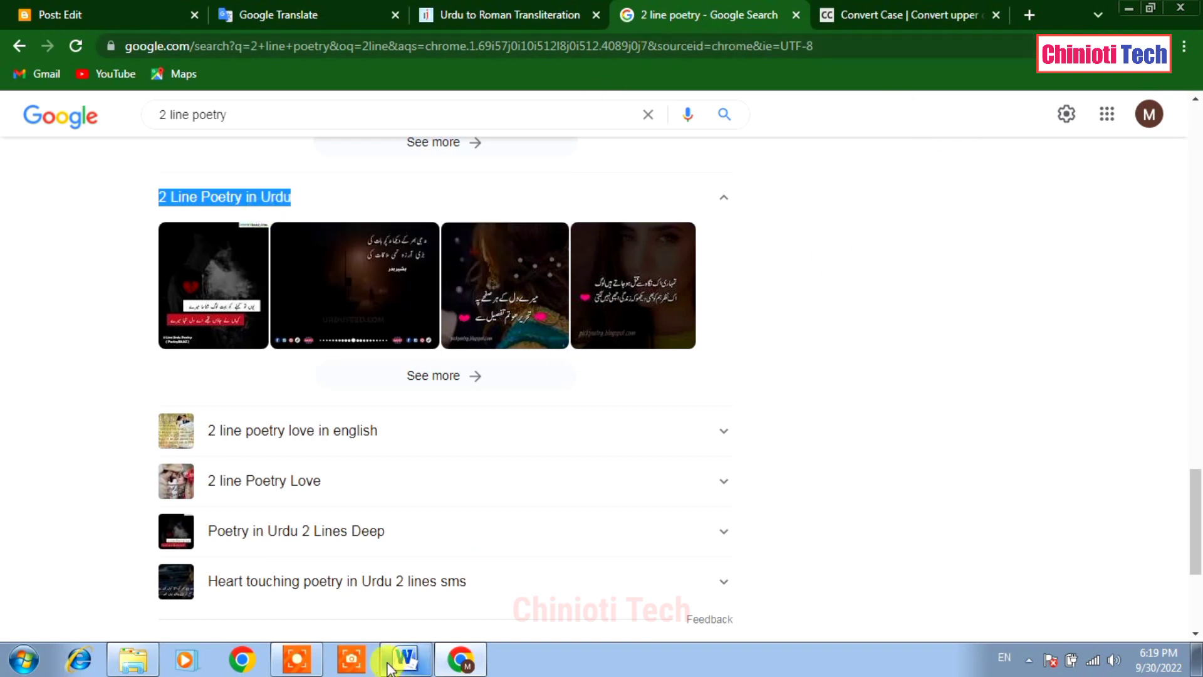
# Step: Open the desktop file M=1CODE in Notepad, replace its content with "2 Line Poetry in Urdu" without a trailing line break, and copy that plain text
pyautogui.click(1198, 666)
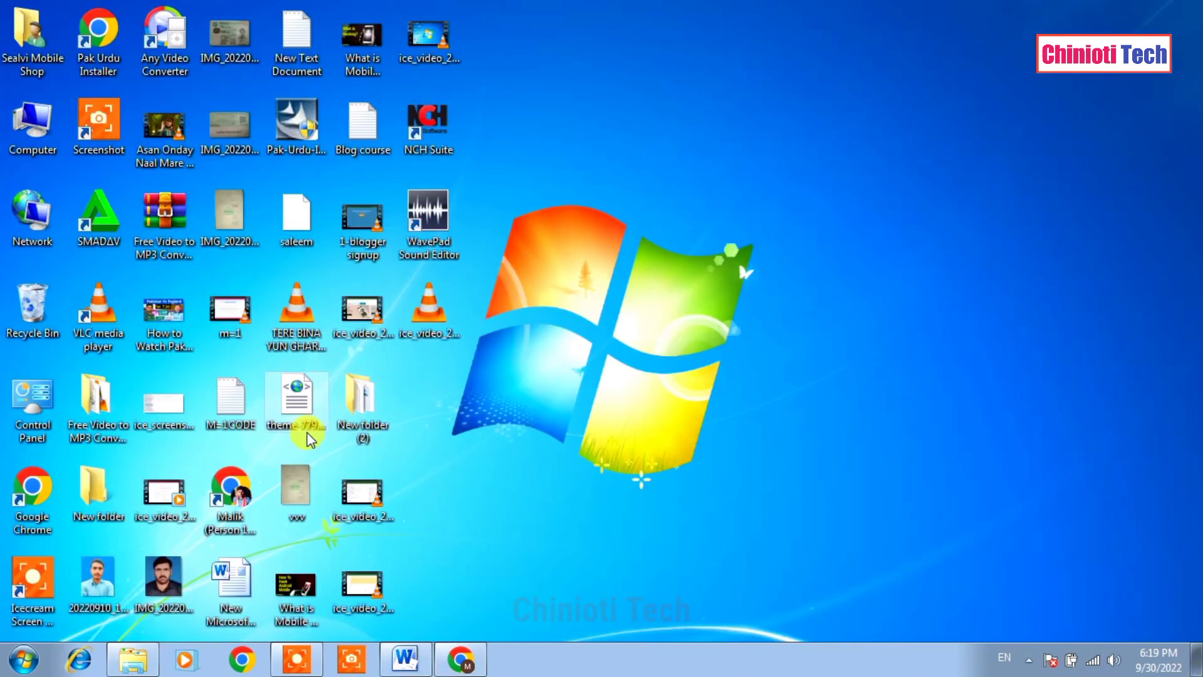
pyautogui.doubleClick(230, 400)
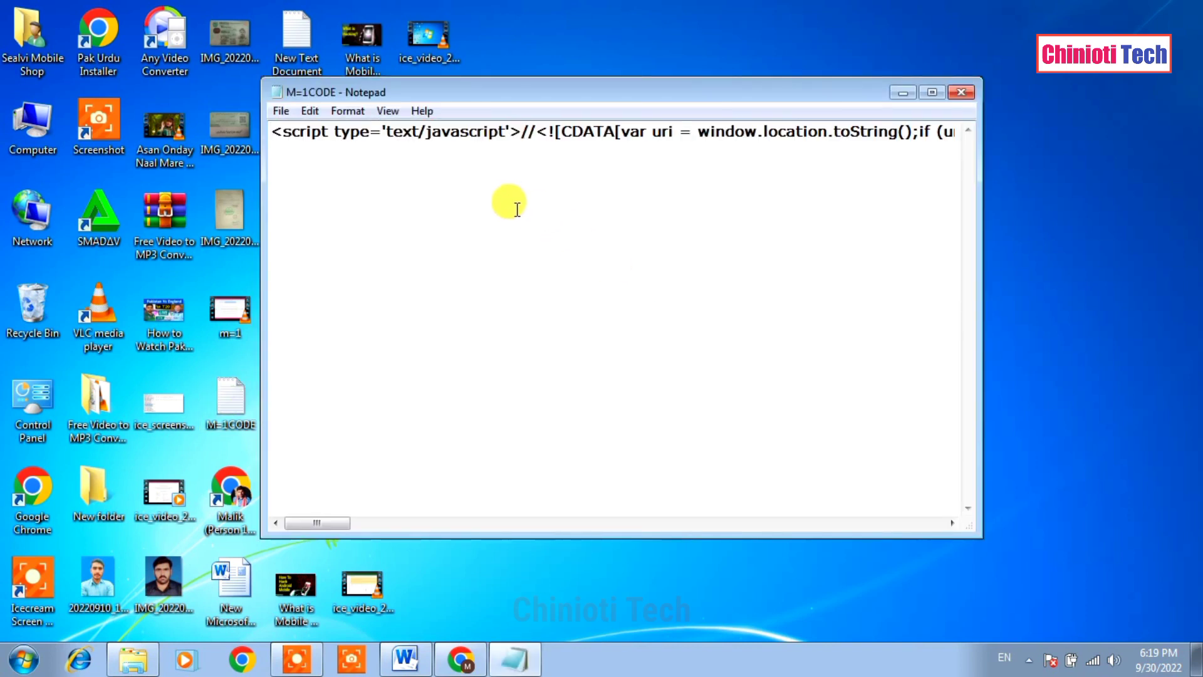
pyautogui.hotkey('ctrl', 'a')
pyautogui.hotkey('ctrl', 'v')
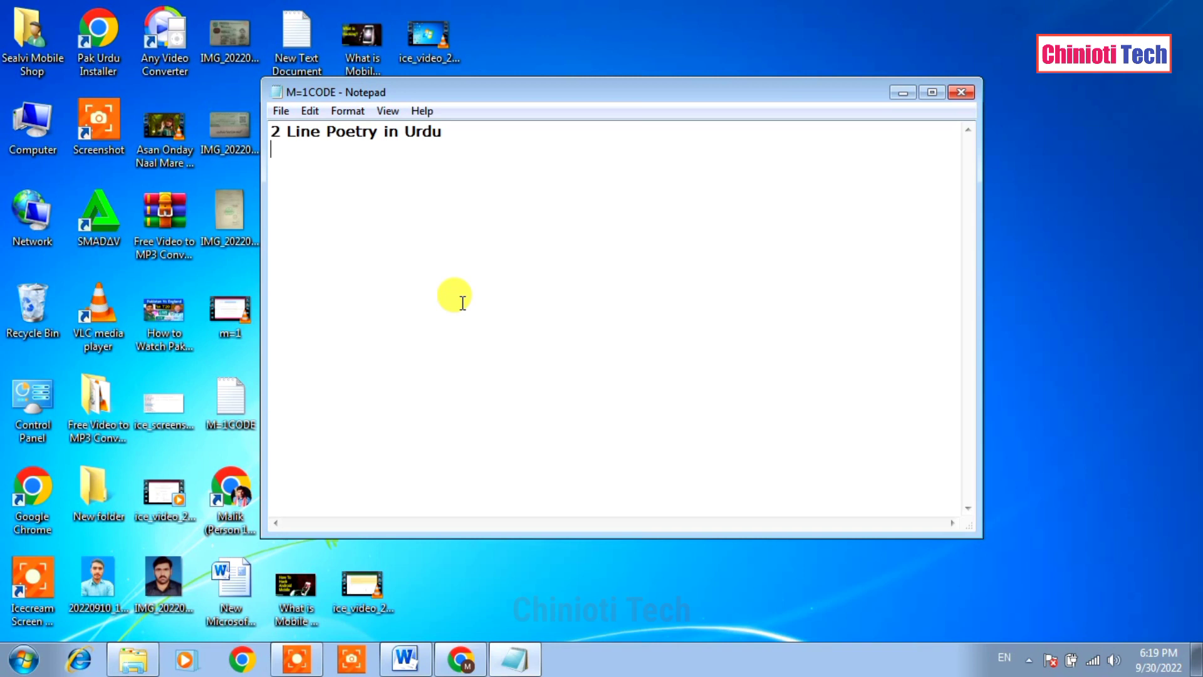
pyautogui.press('BackSpace')
pyautogui.moveTo(452, 133); pyautogui.dragTo(250, 129)
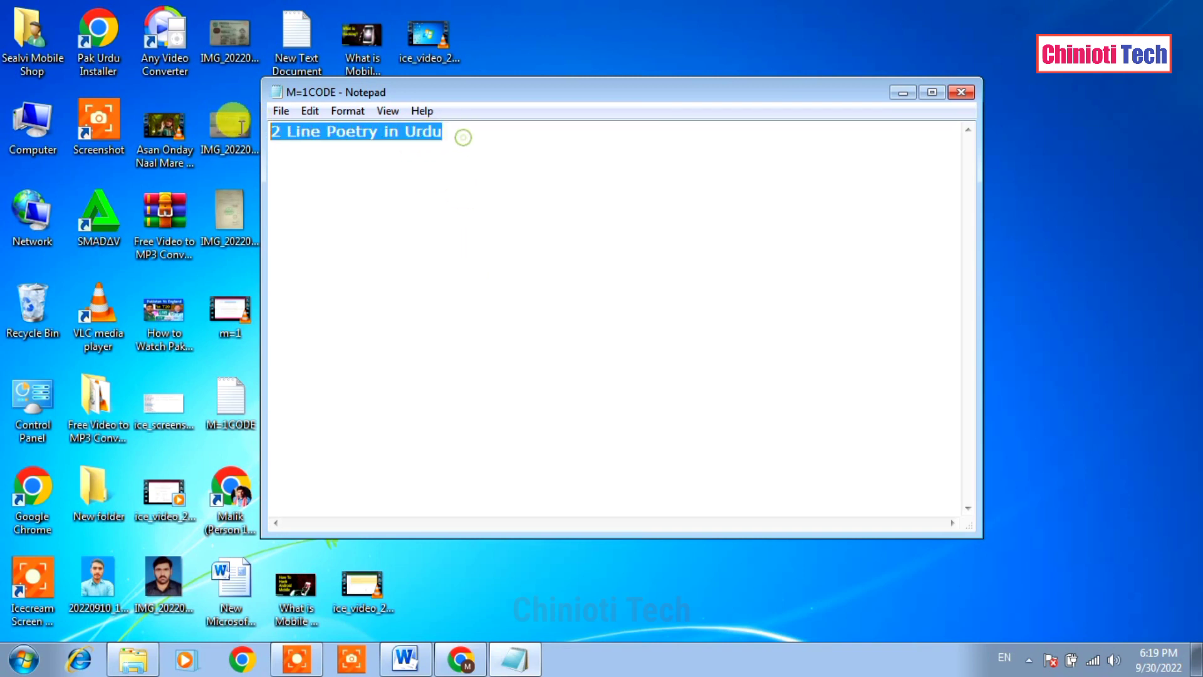
pyautogui.rightClick(316, 134)
pyautogui.click(364, 192)
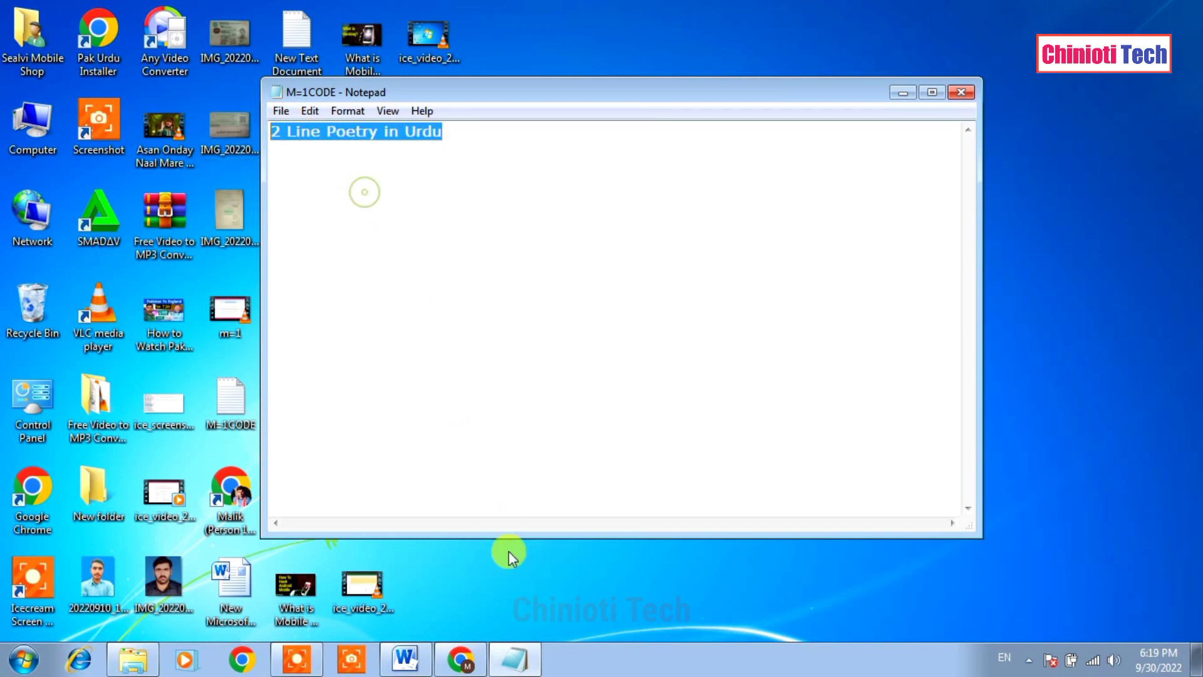
# Step: Return to the Blogger post in Chrome and paste "2 Line Poetry in Urdu" as the poetry image's caption
pyautogui.click(511, 664)
pyautogui.click(461, 660)
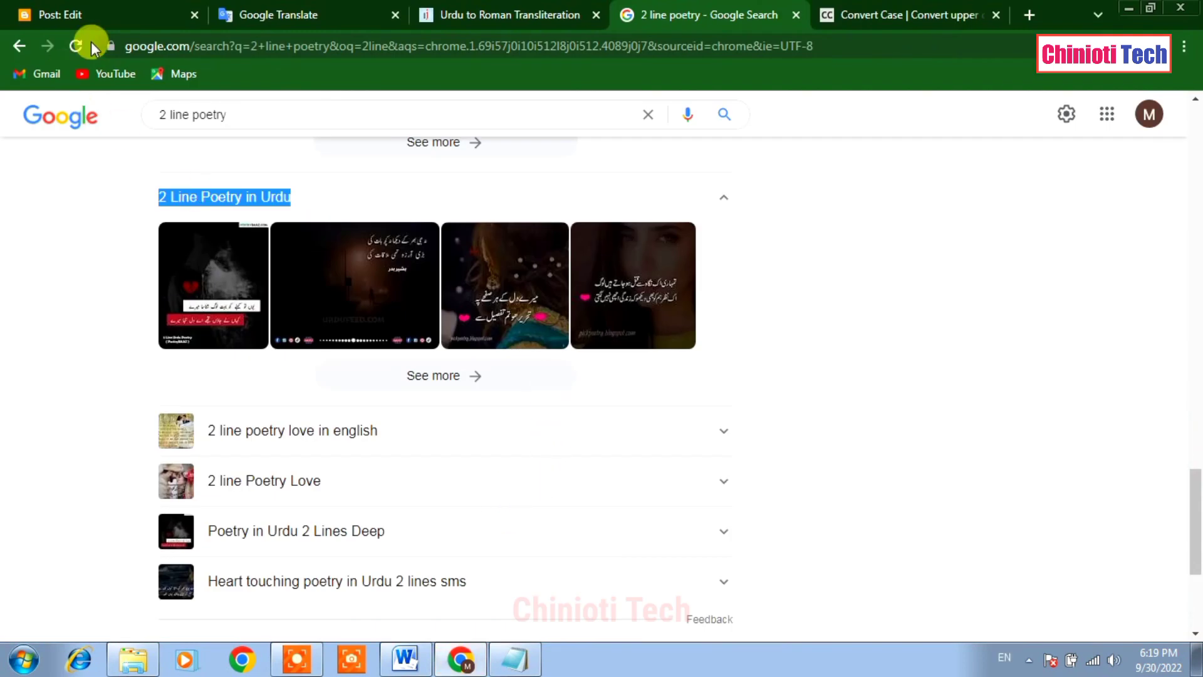
pyautogui.click(94, 13)
pyautogui.click(459, 390)
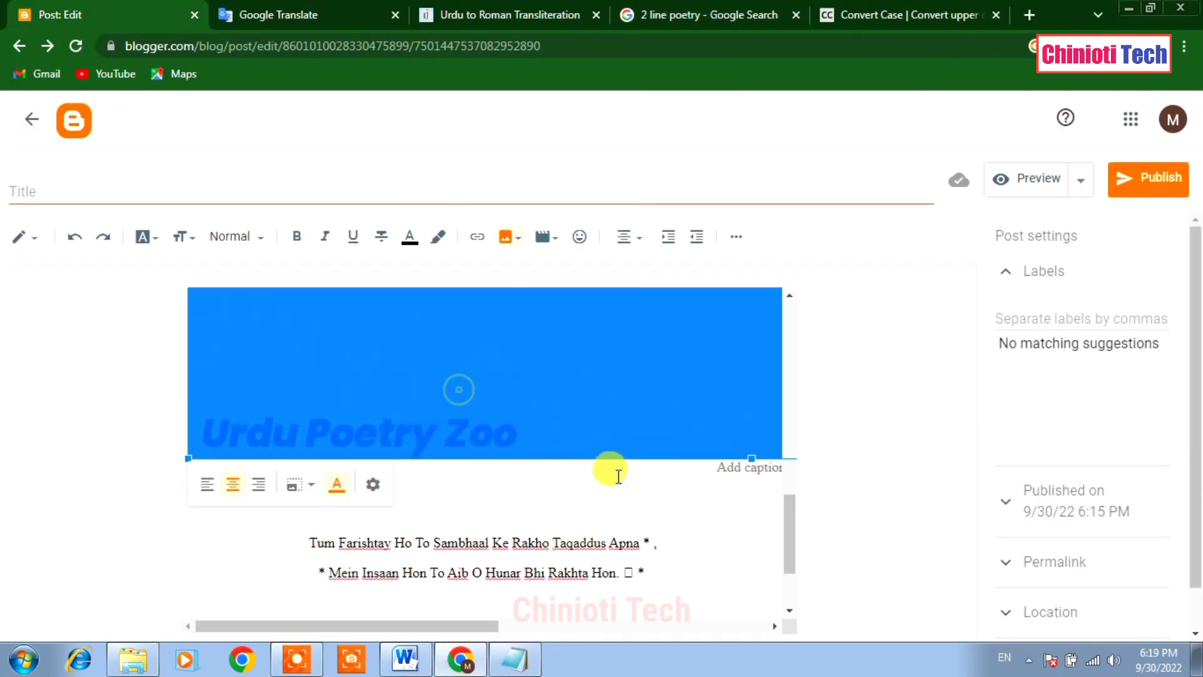
pyautogui.click(338, 486)
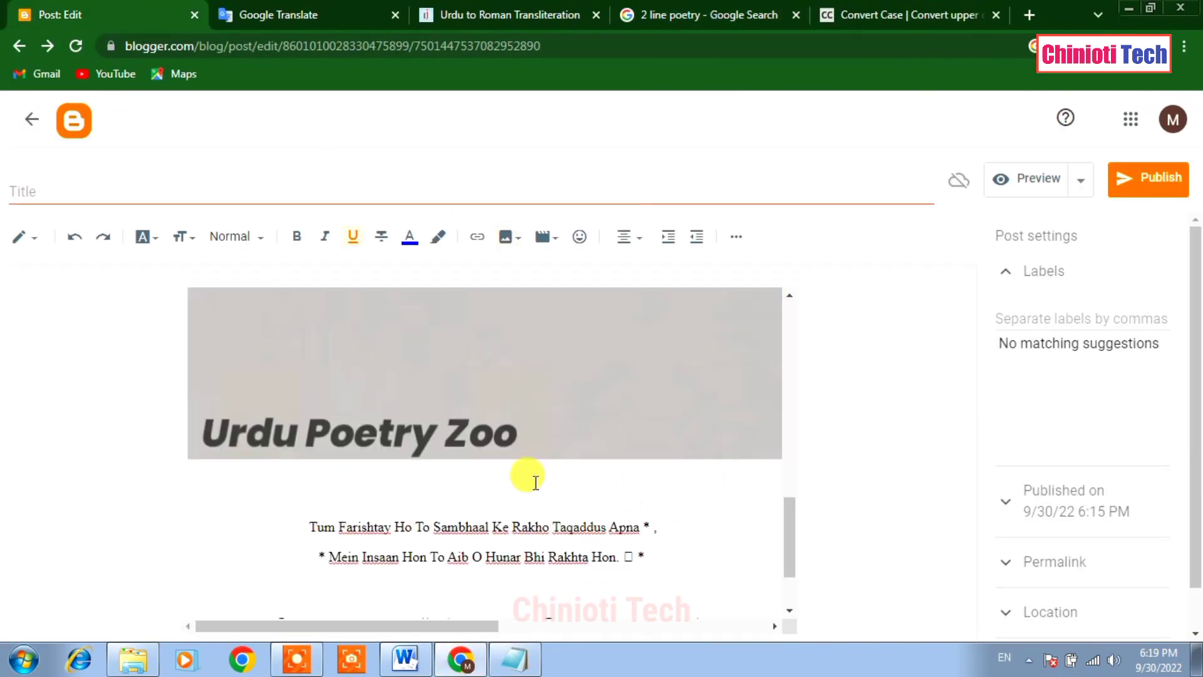
pyautogui.click(476, 448)
pyautogui.click(353, 490)
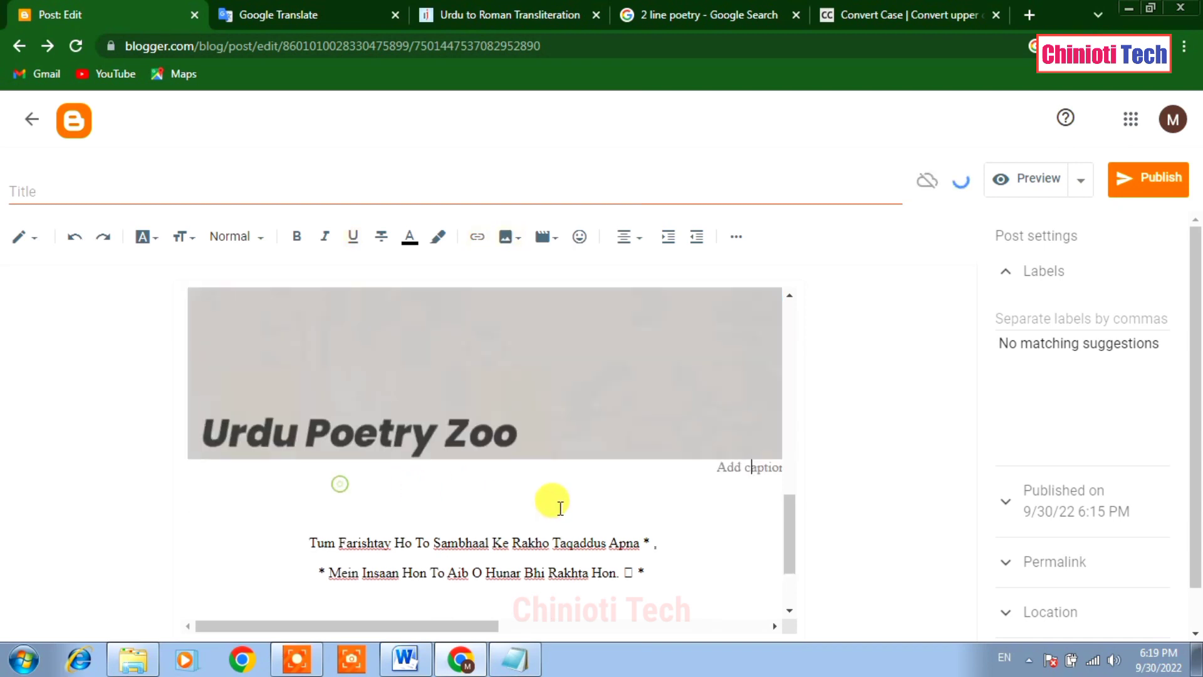
pyautogui.rightClick(730, 473)
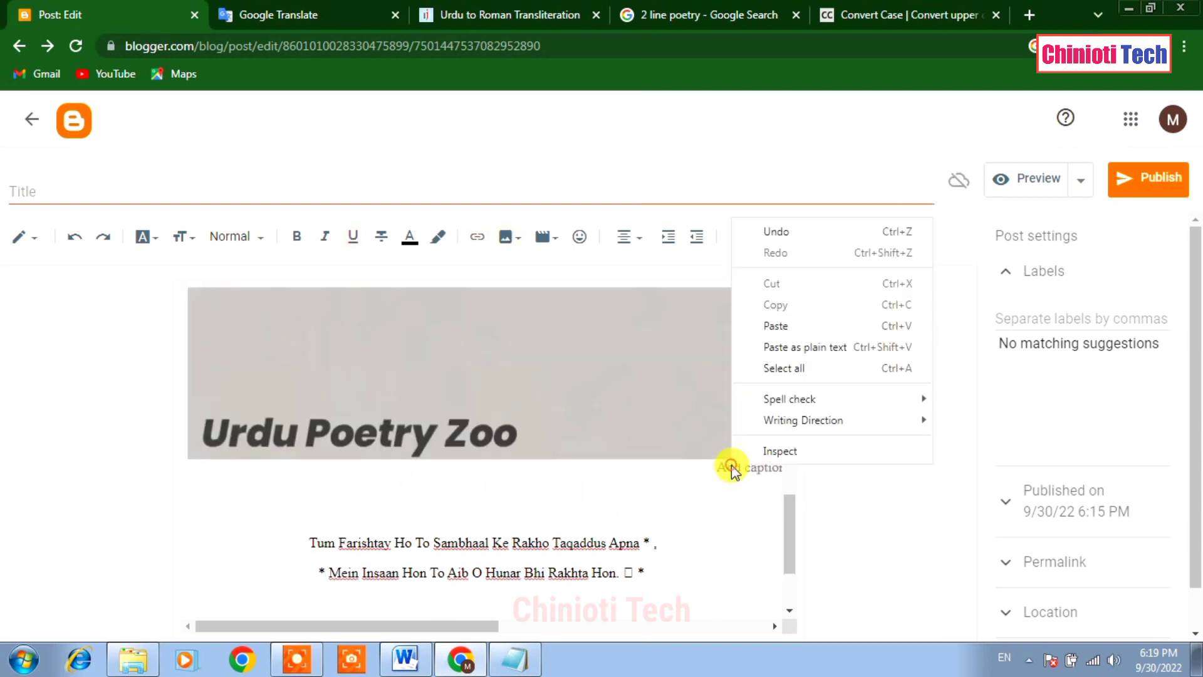
pyautogui.click(781, 320)
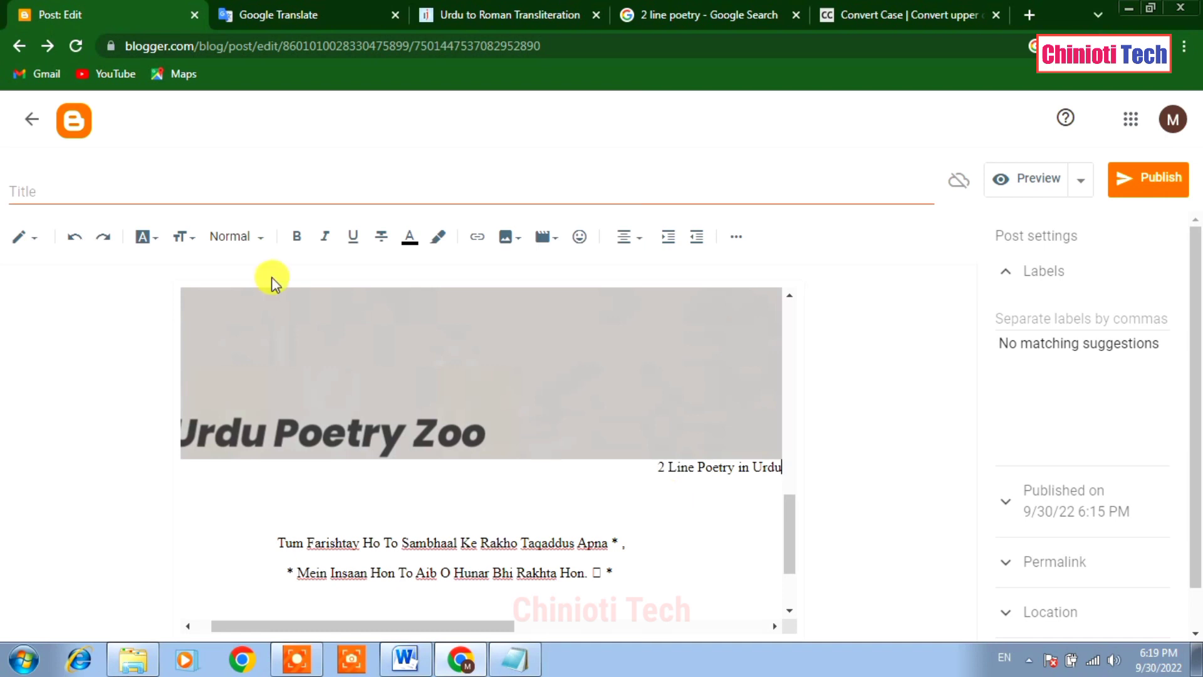
# Step: Title the post "2 Line Poetry in Urdu | Heart touching poetry in Urdu 2 lines", taking the second phrase from the Google results
pyautogui.click(74, 190)
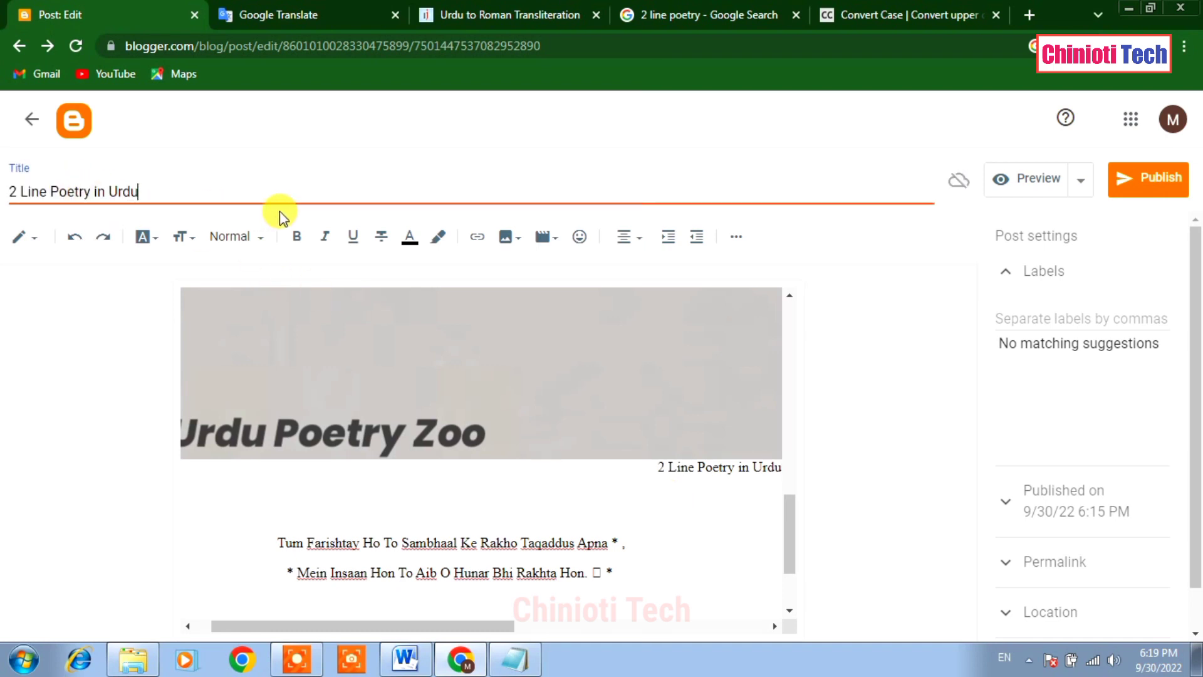
pyautogui.click(669, 13)
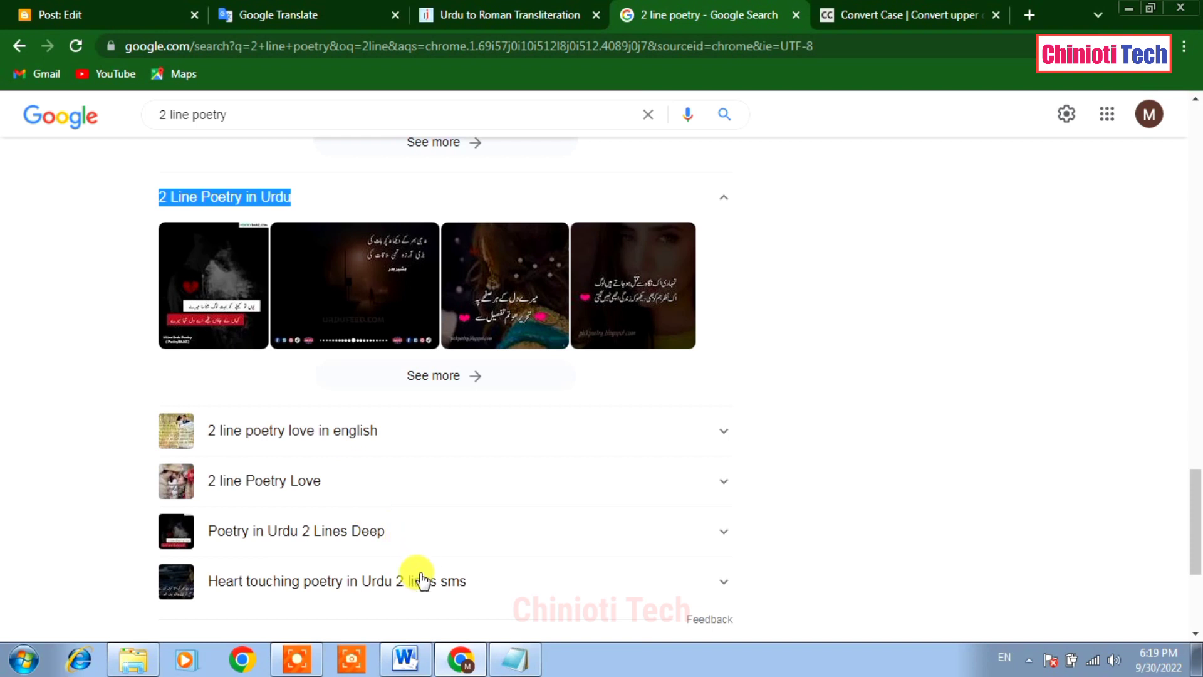
pyautogui.moveTo(210, 582); pyautogui.dragTo(462, 583)
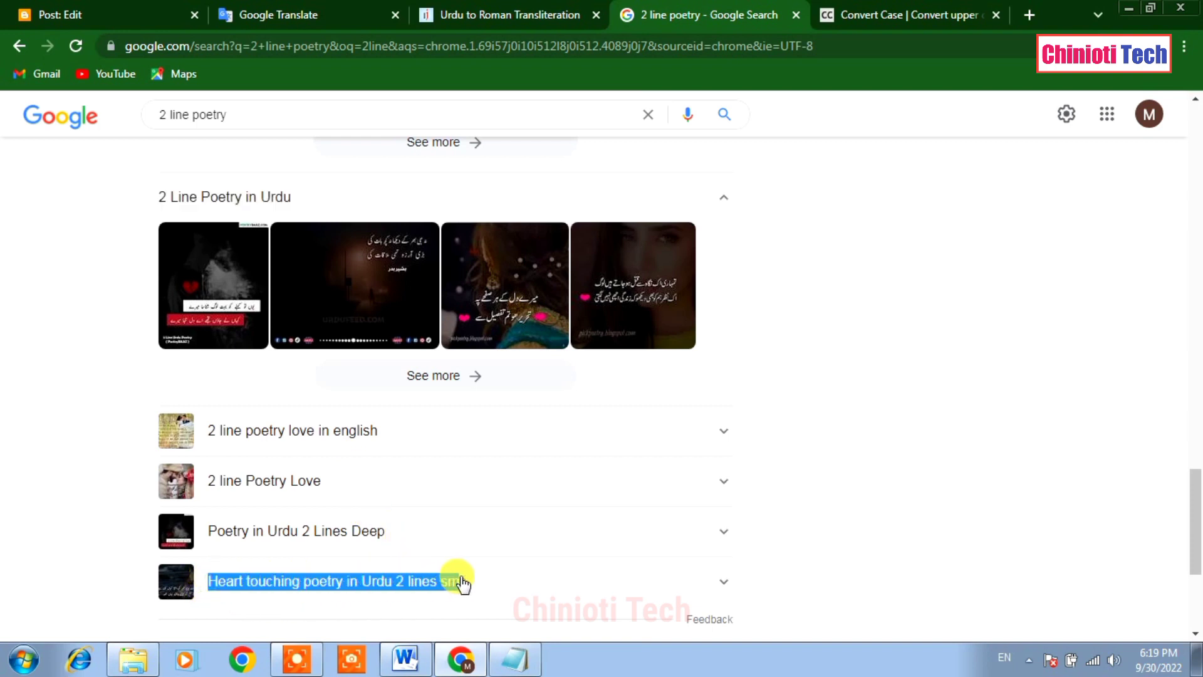
pyautogui.rightClick(363, 584)
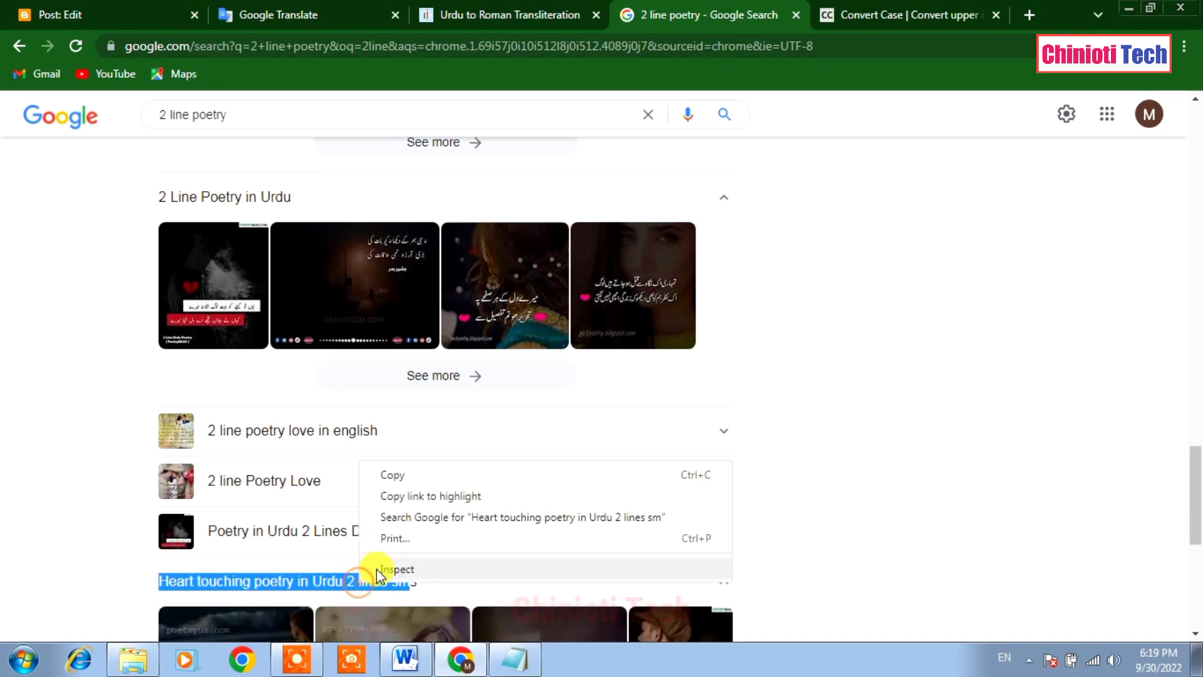
pyautogui.click(384, 477)
pyautogui.click(85, 14)
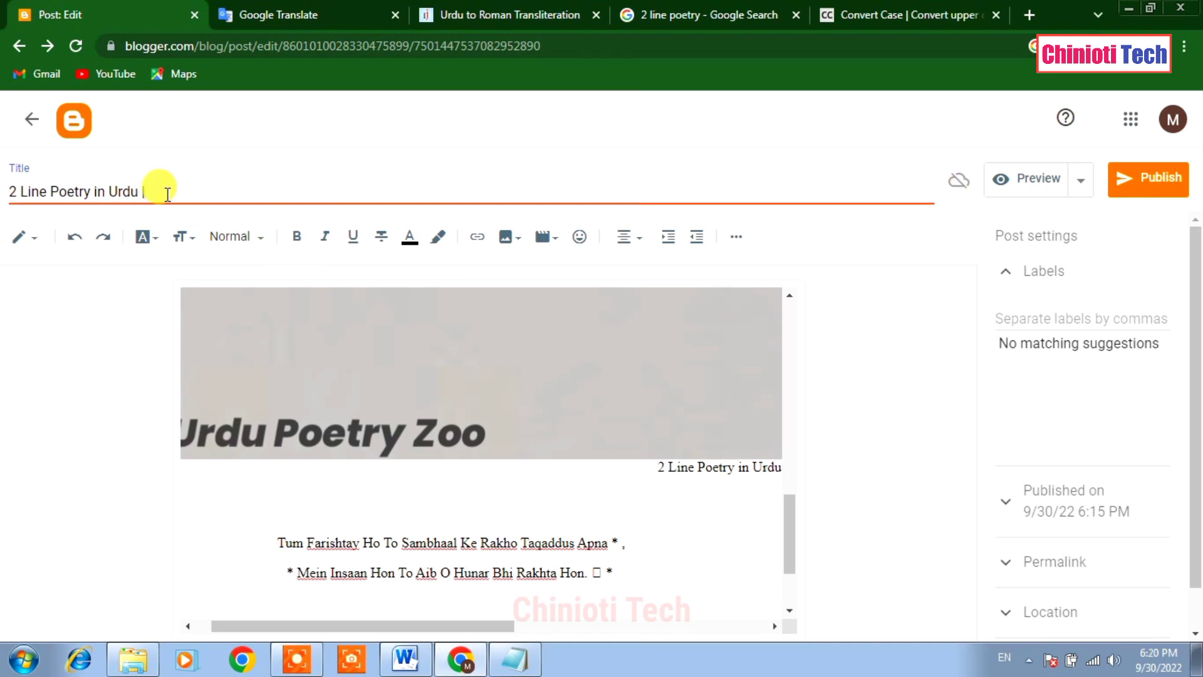
pyautogui.hotkey('ctrl', 'v')
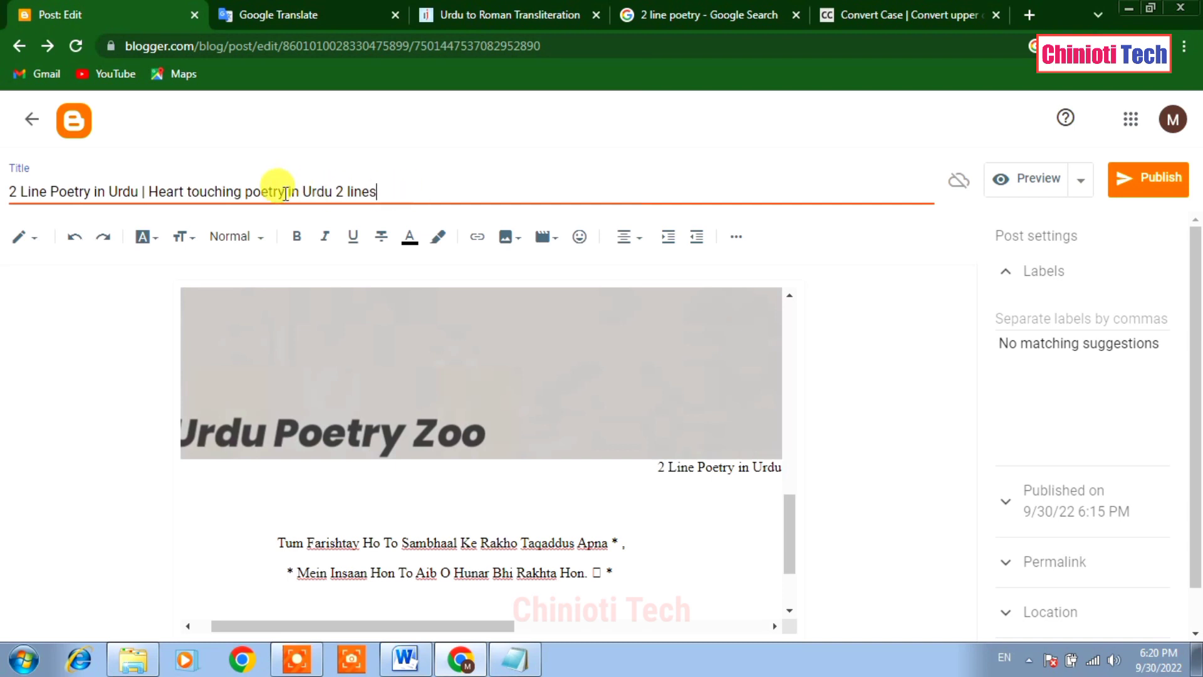
# Step: Copy the full post title
pyautogui.scroll(5, 432, 397)
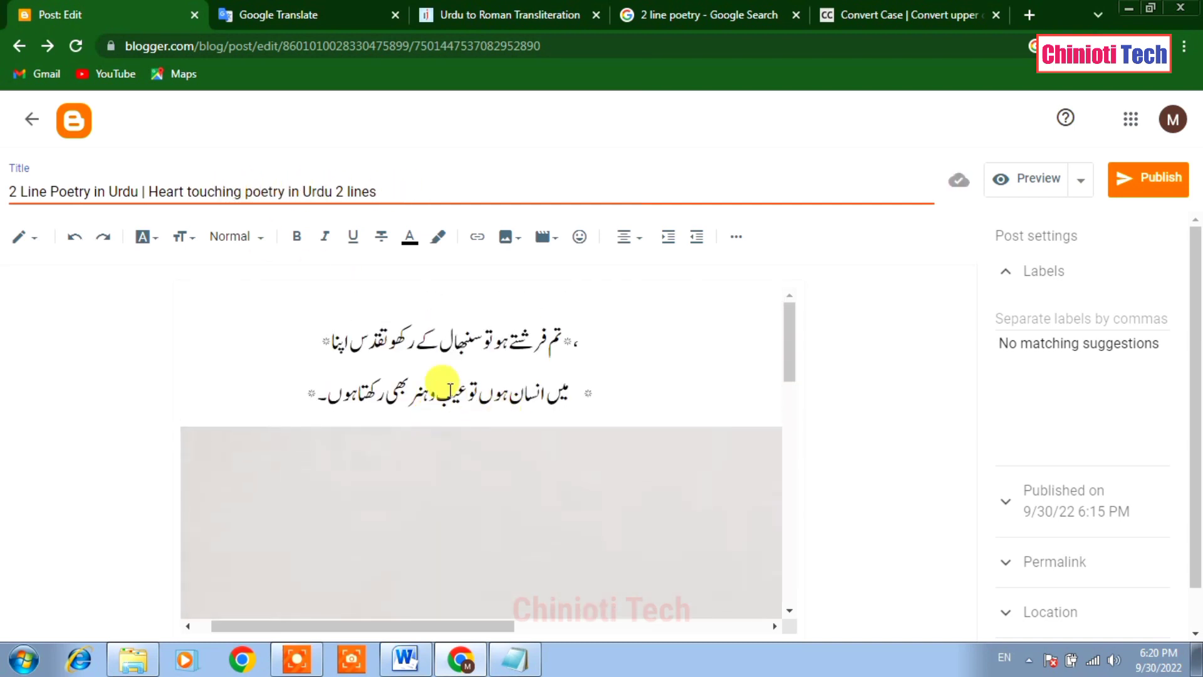
pyautogui.moveTo(408, 189); pyautogui.dragTo(3, 200)
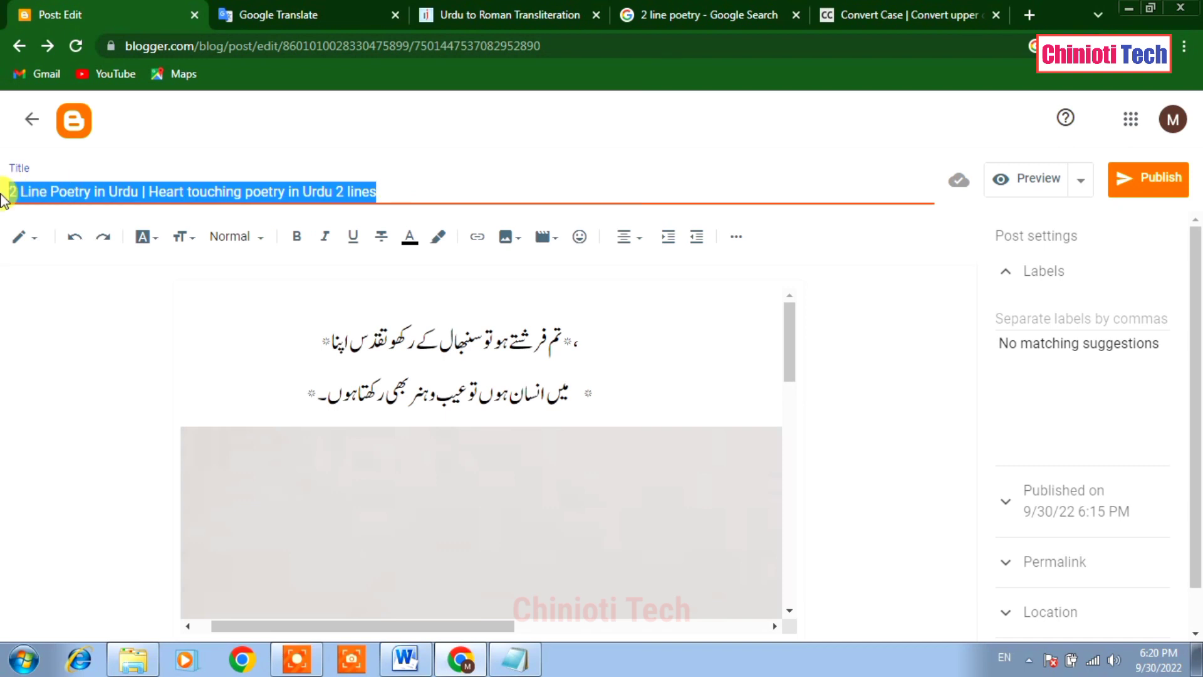
pyautogui.rightClick(65, 190)
pyautogui.click(113, 226)
pyautogui.click(428, 305)
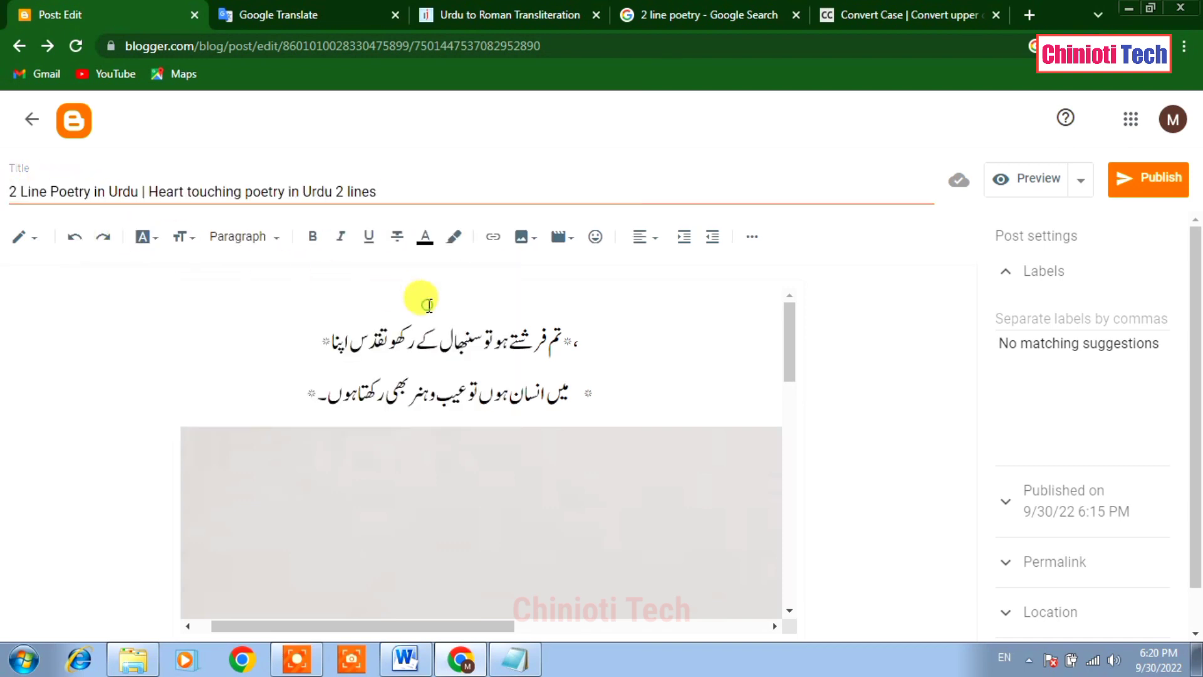
pyautogui.click(623, 328)
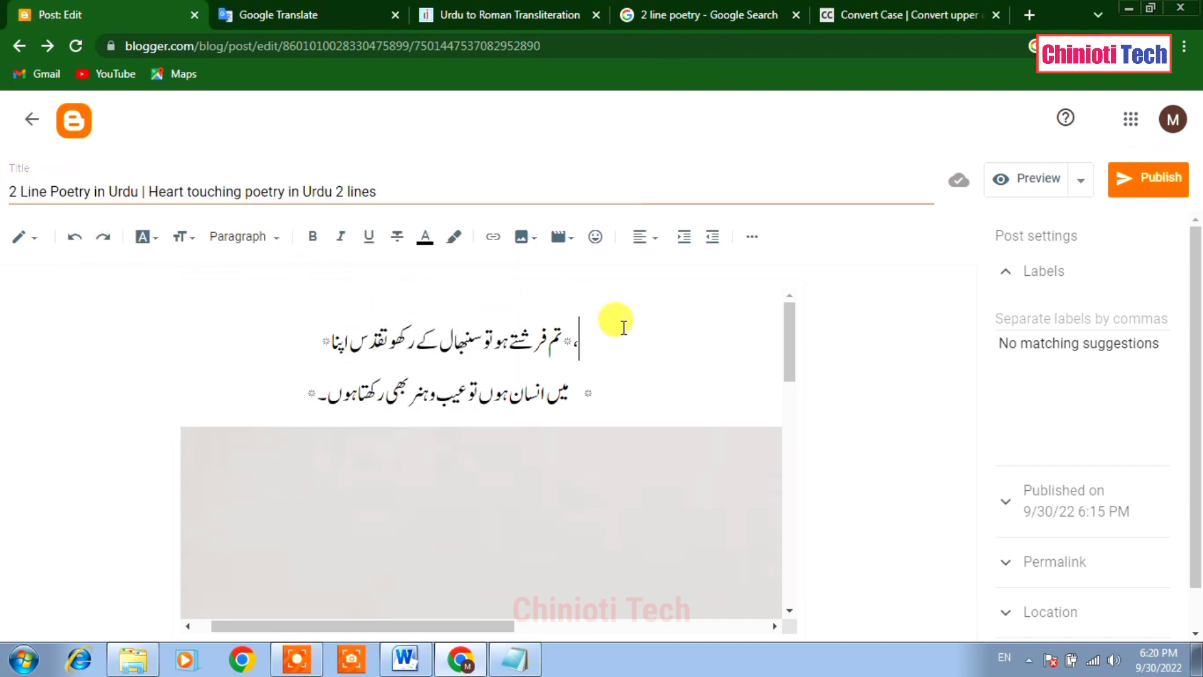
pyautogui.press('Return')
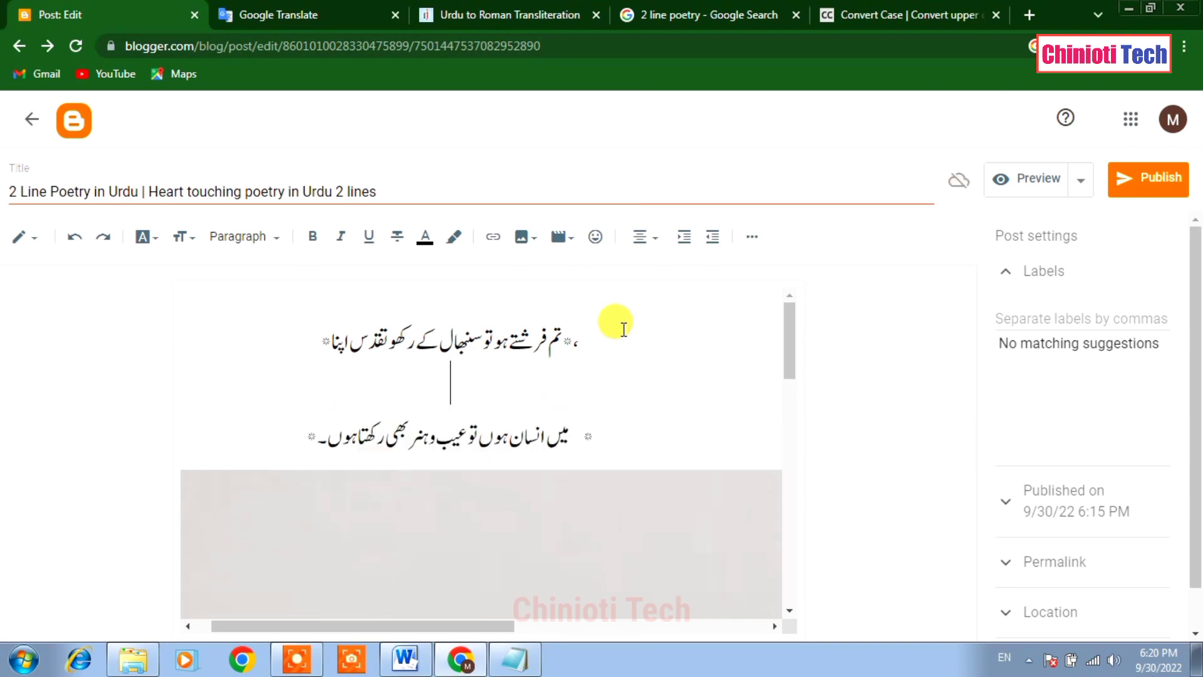
pyautogui.press('BackSpace')
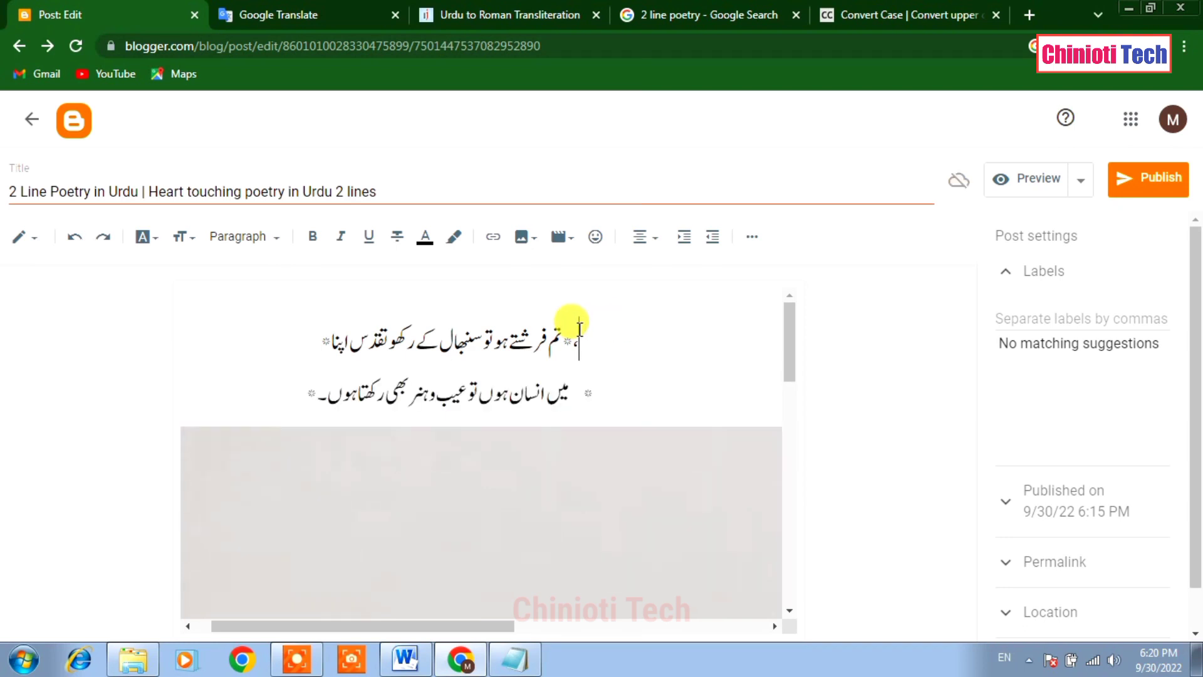
# Step: Insert left-aligned empty lines above the Urdu couplet at the start of the post body
pyautogui.click(311, 342)
pyautogui.press('BackSpace')
pyautogui.press('BackSpace')
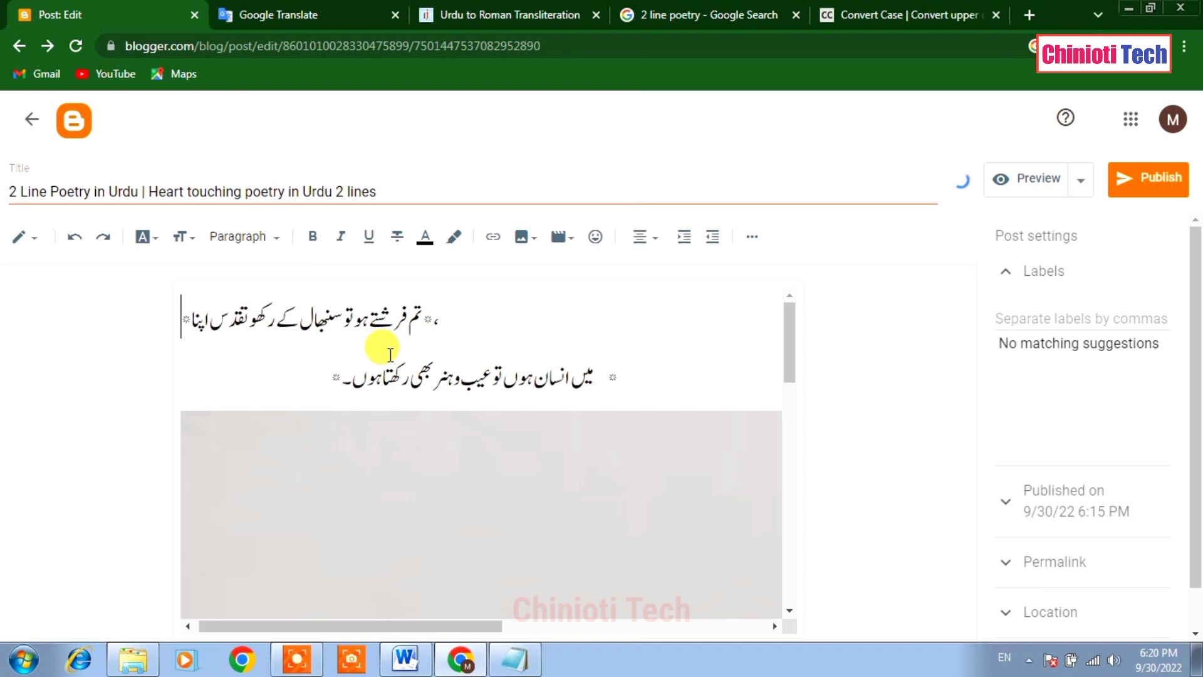
pyautogui.write('ا')
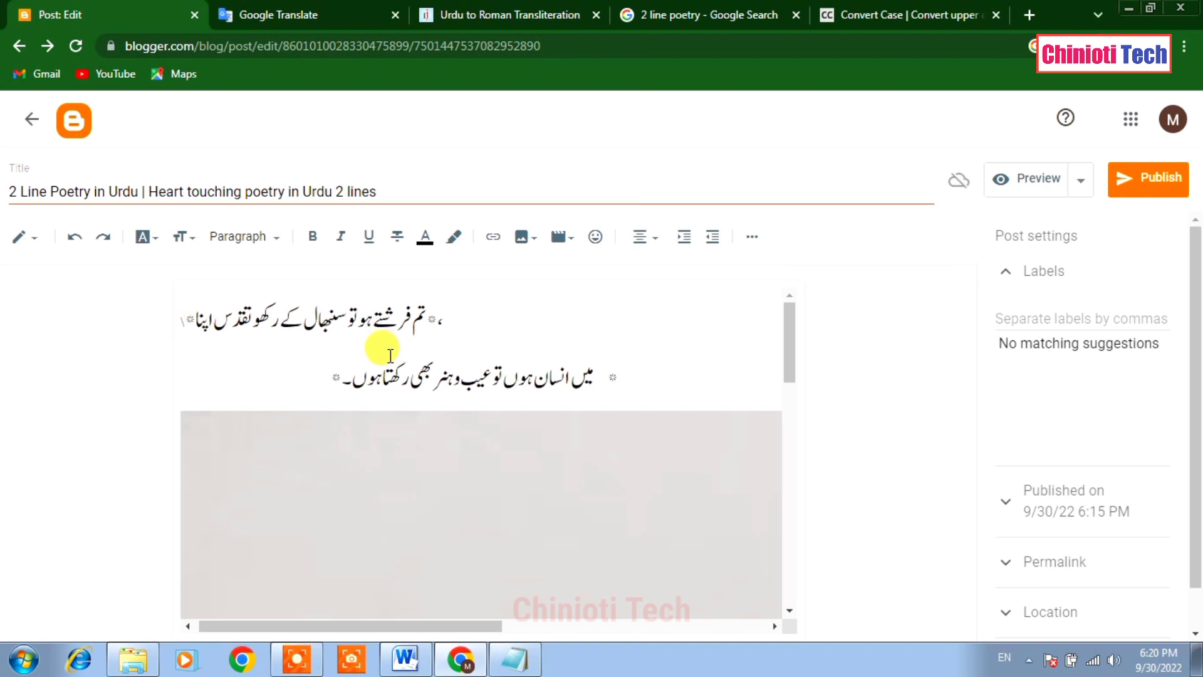
pyautogui.press('BackSpace')
pyautogui.press('Return')
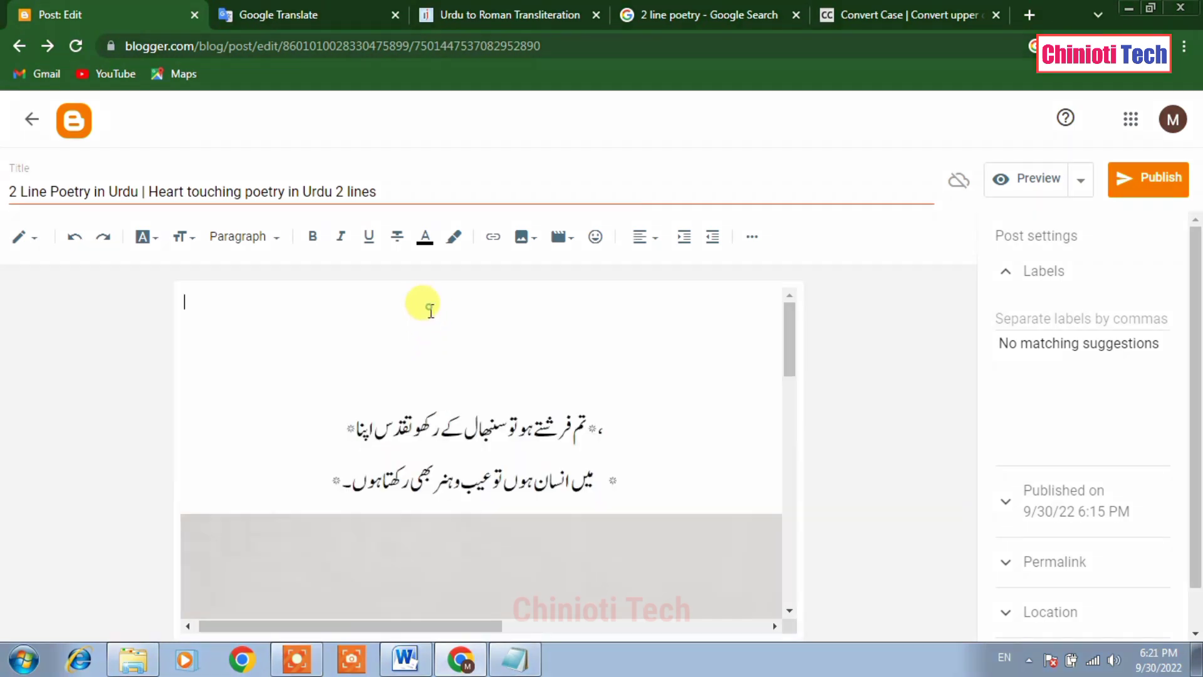
# Step: Paste the copied title above the Urdu couplet, format it as Major Heading and remove an extra blank line below it
pyautogui.hotkey('ctrl', 'v')
pyautogui.moveTo(573, 304); pyautogui.dragTo(147, 309)
pyautogui.click(267, 250)
pyautogui.click(261, 274)
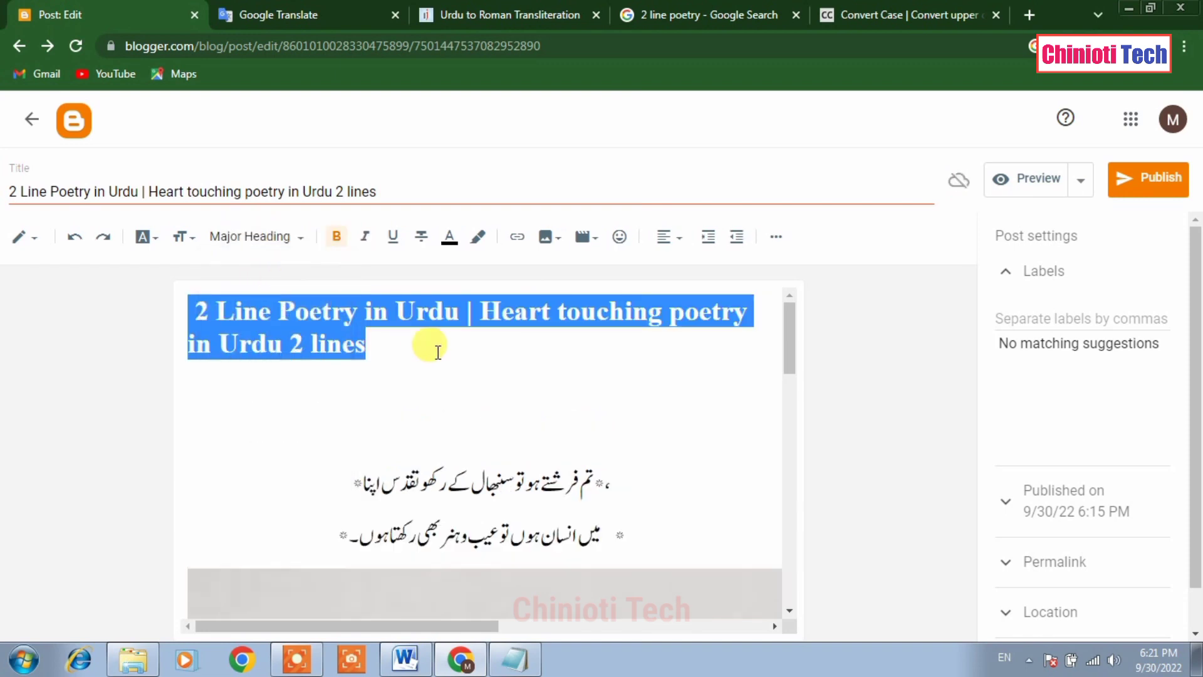
pyautogui.click(394, 412)
pyautogui.press('BackSpace')
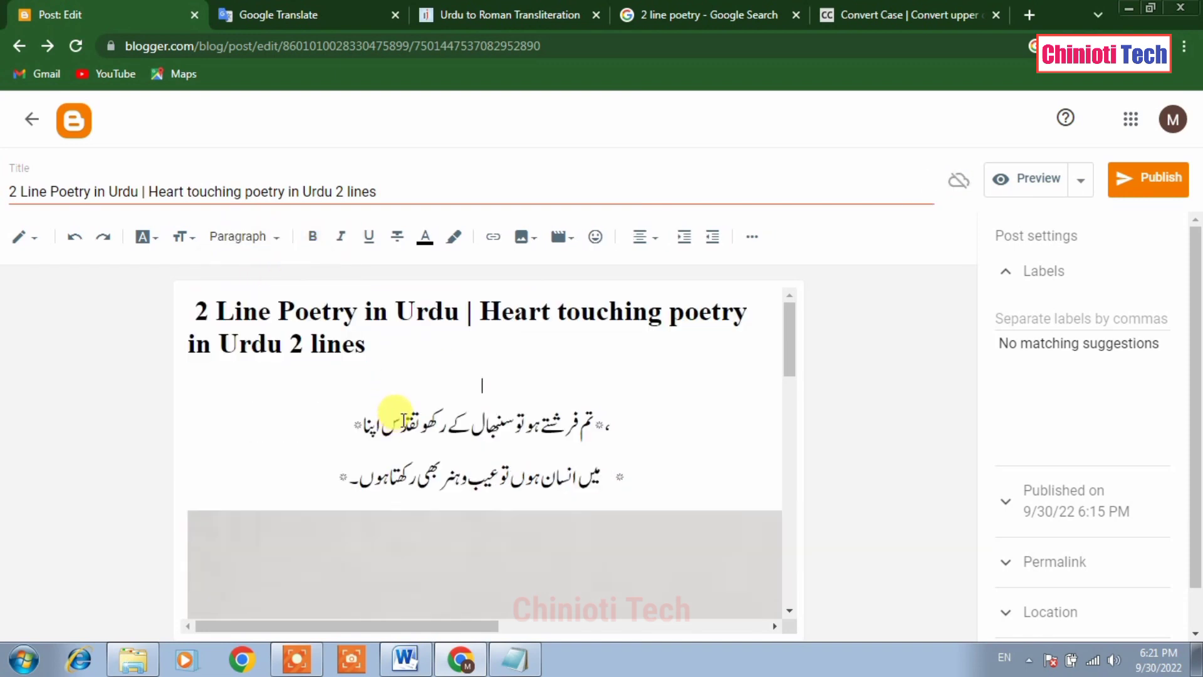
# Step: Center the major heading "2 Line Poetry in Urdu | Heart touching poetry in Urdu 2 lines" at the start of the post body
pyautogui.moveTo(395, 343); pyautogui.dragTo(189, 313)
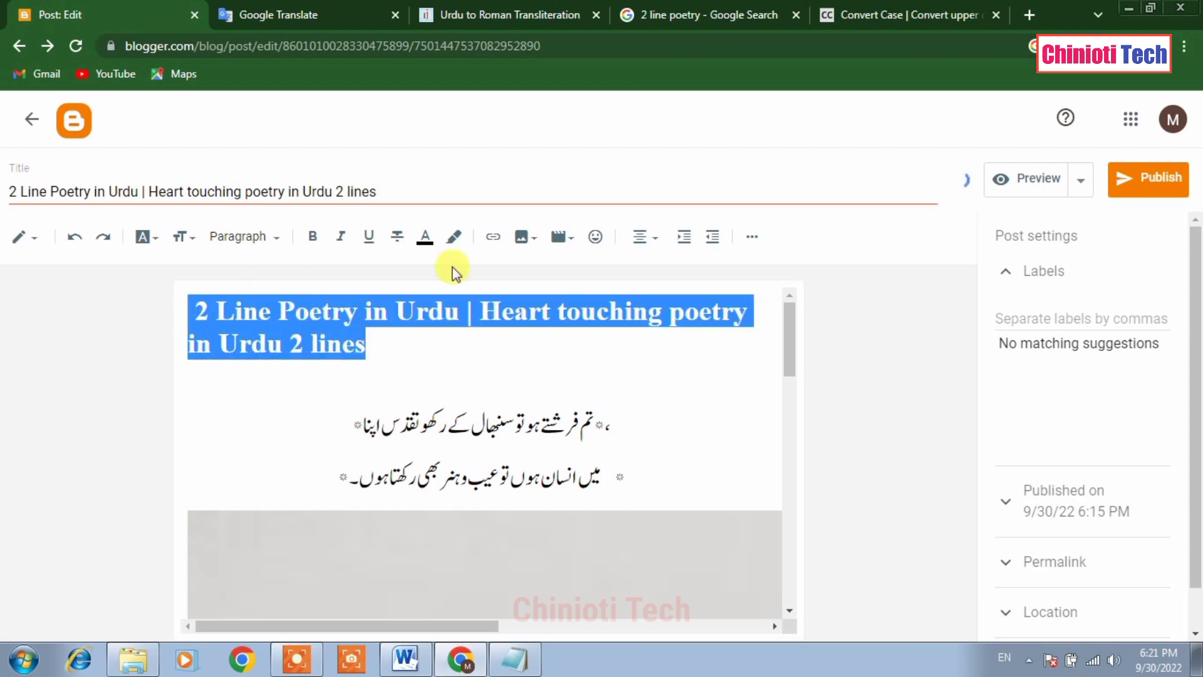
pyautogui.click(641, 241)
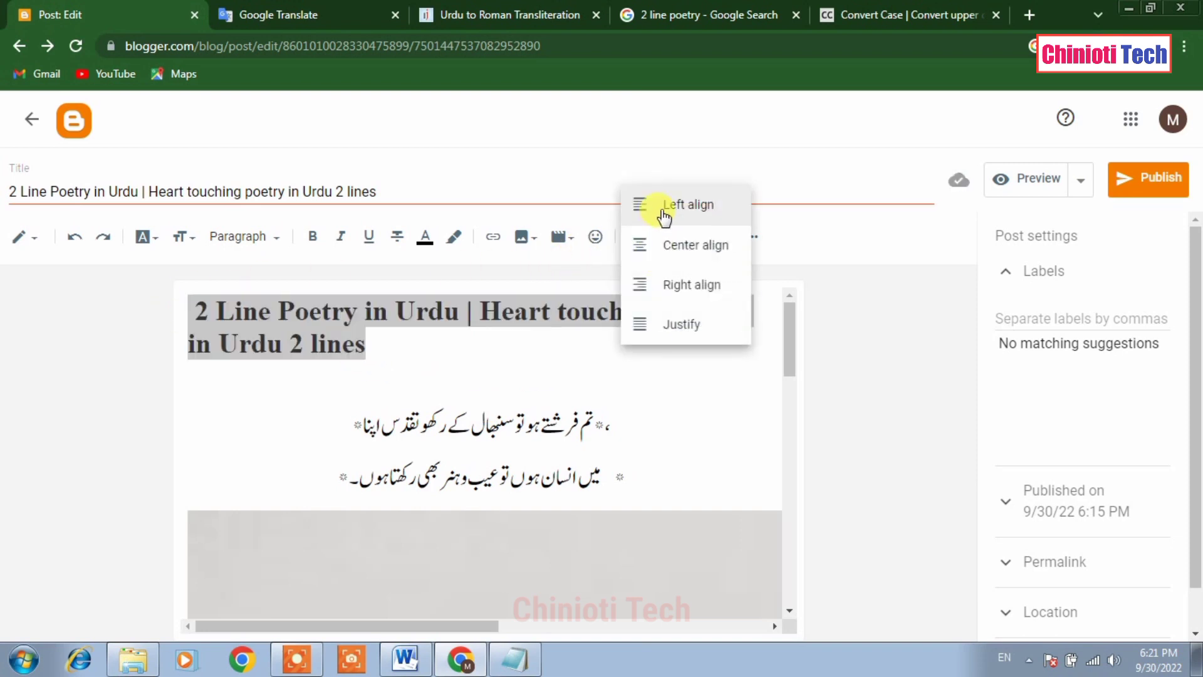
pyautogui.click(658, 207)
pyautogui.click(664, 237)
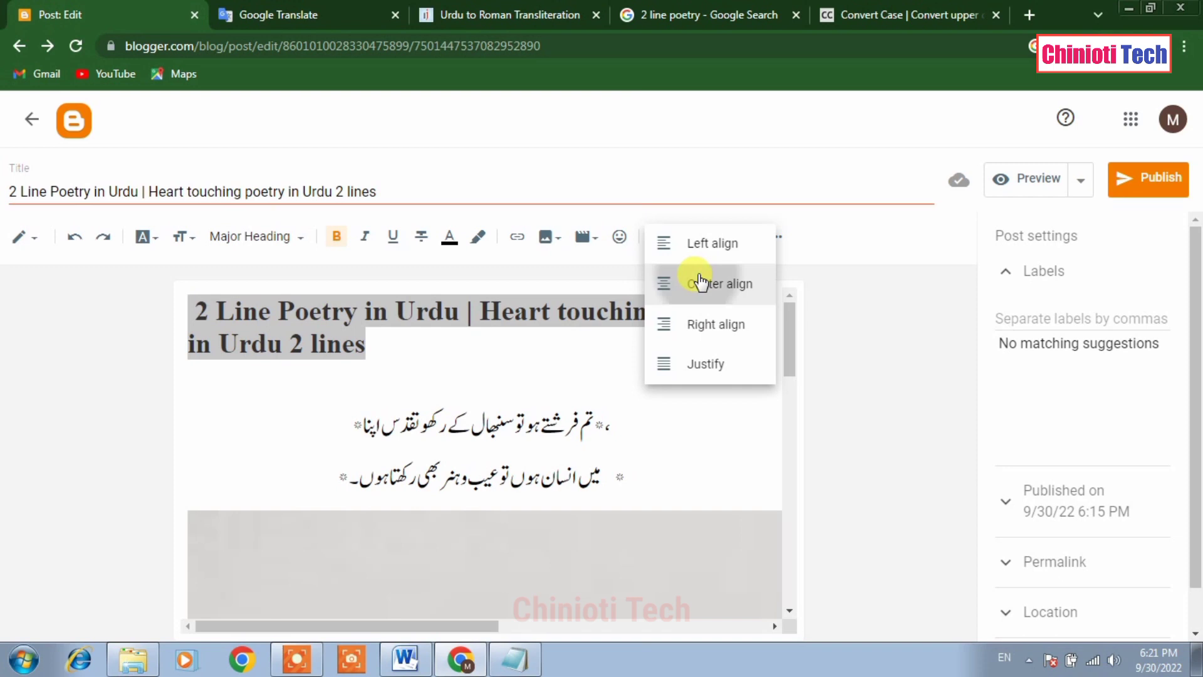
pyautogui.click(700, 281)
pyautogui.click(671, 389)
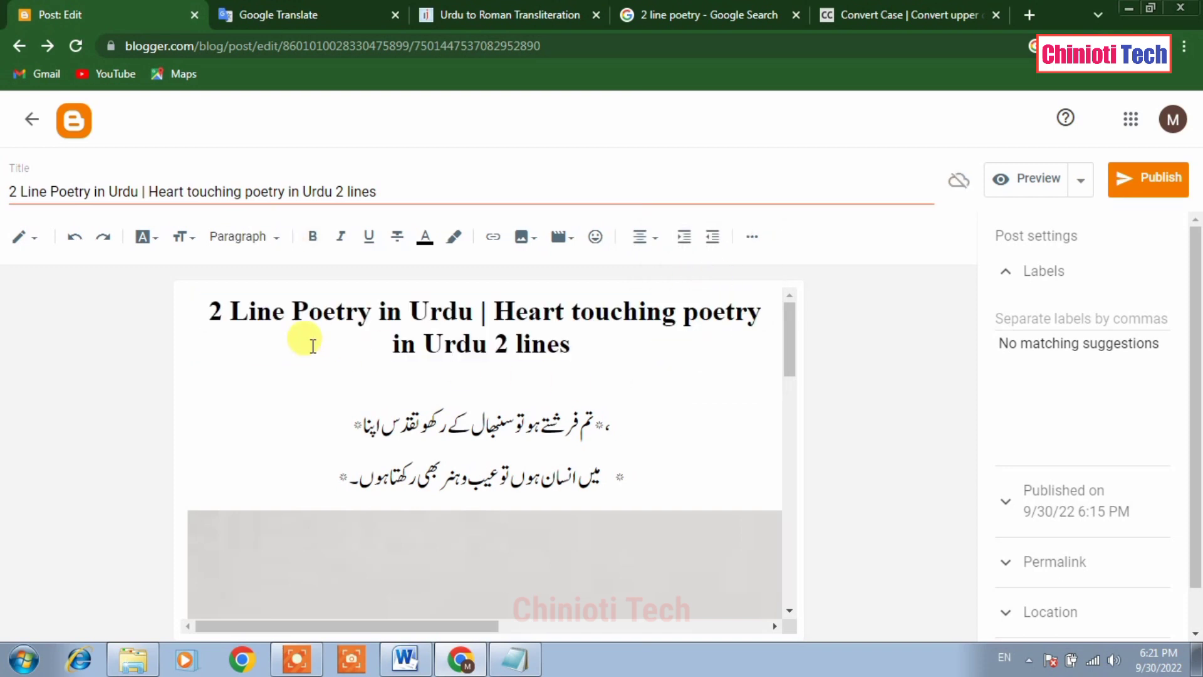
# Step: Copy "2 Line Poetry in Urdu" from the post title and paste it above both the Roman Urdu couplet and the Hindi couplet
pyautogui.scroll(-5, 520, 438)
pyautogui.scroll(-10, 536, 471)
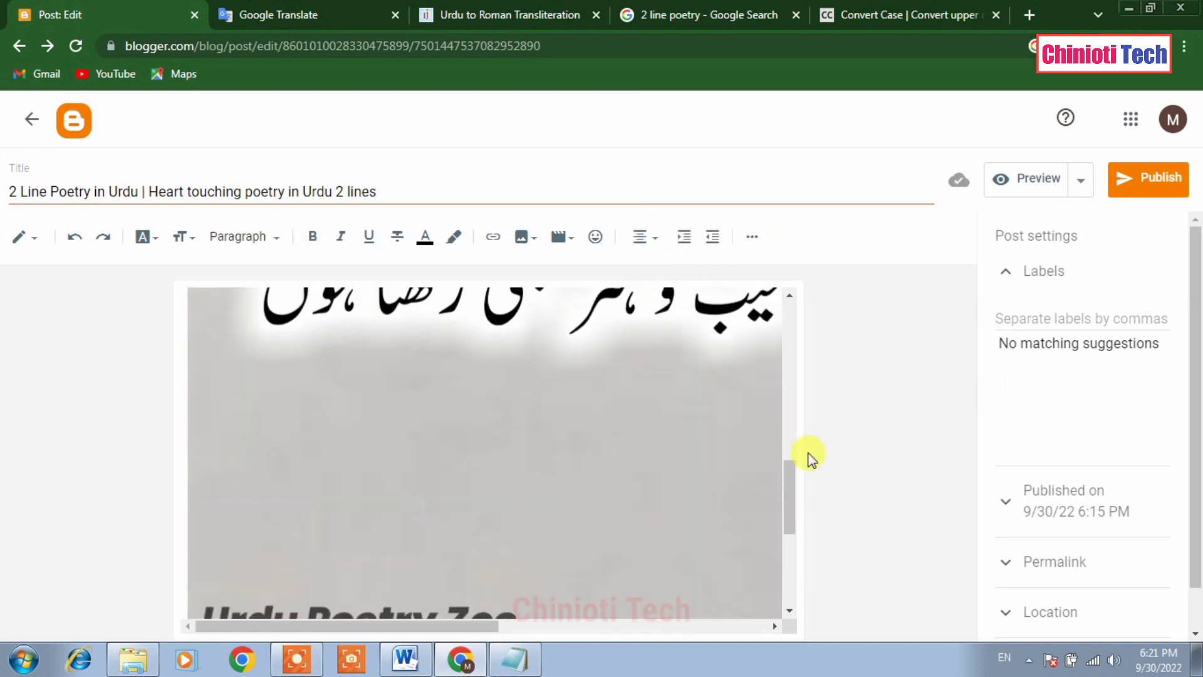
pyautogui.scroll(3, 633, 467)
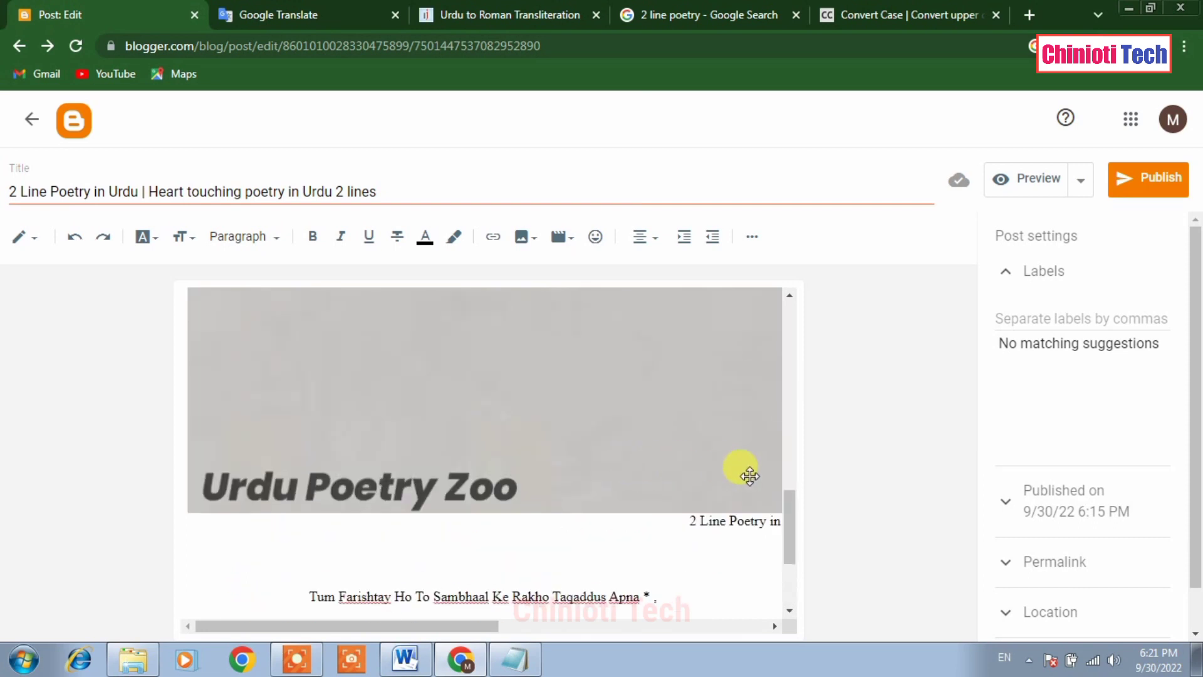
pyautogui.scroll(-3, 733, 472)
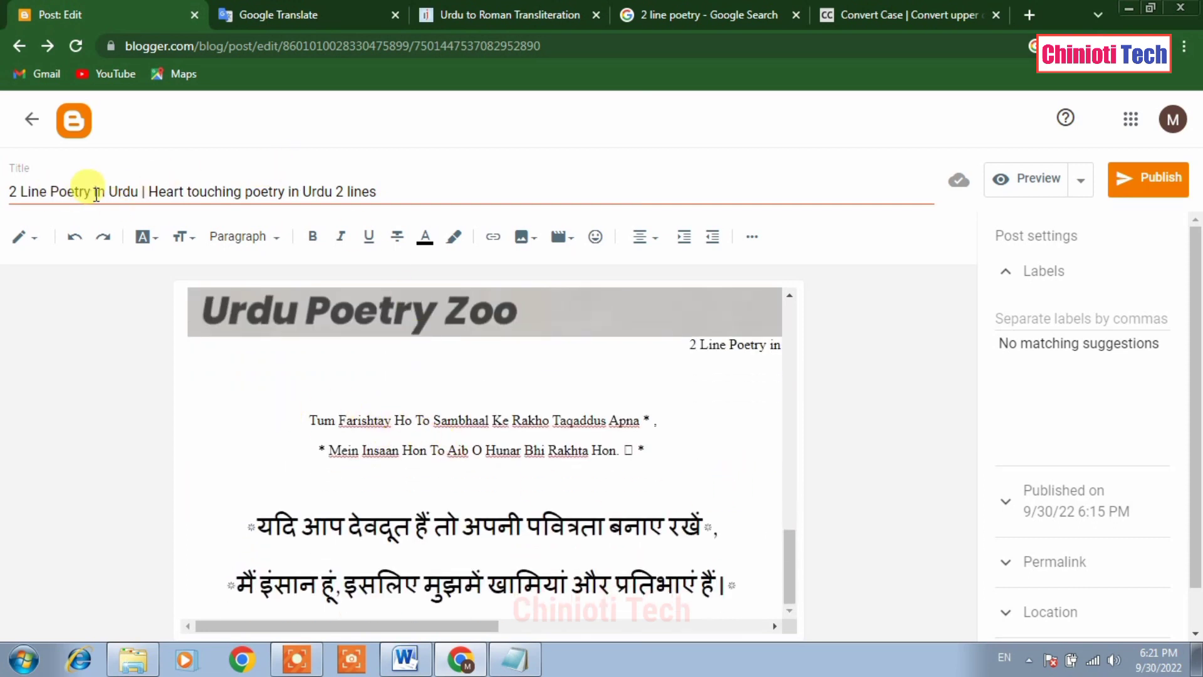
pyautogui.moveTo(138, 191); pyautogui.dragTo(3, 195)
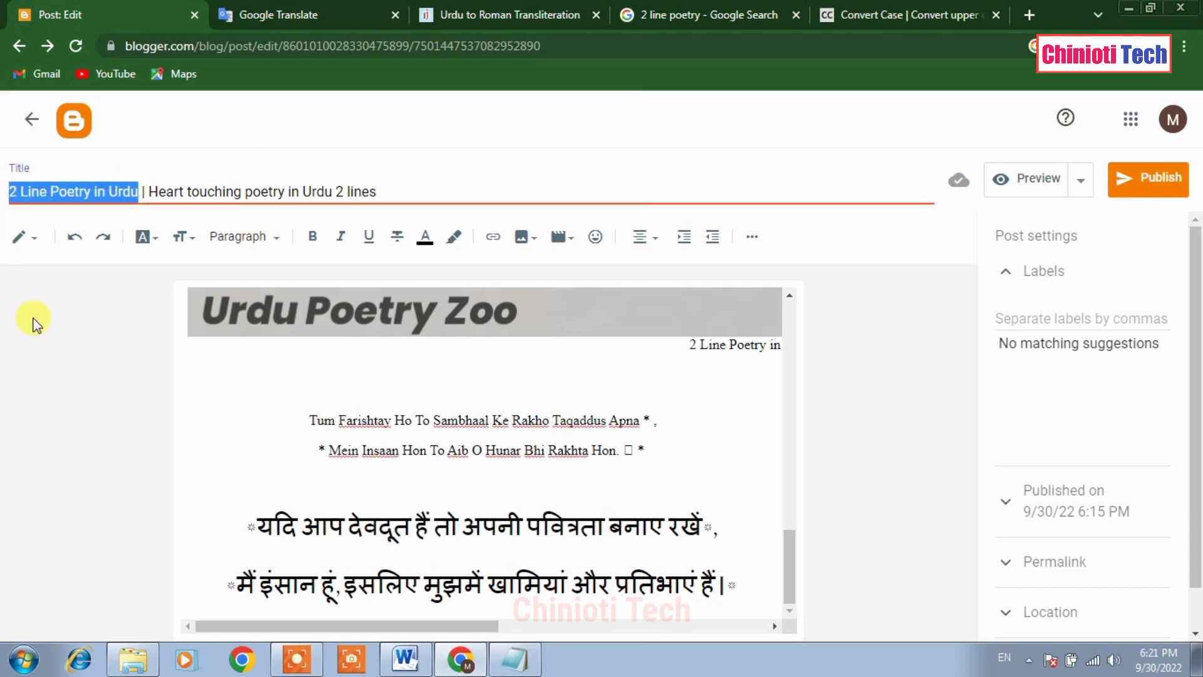
pyautogui.click(458, 414)
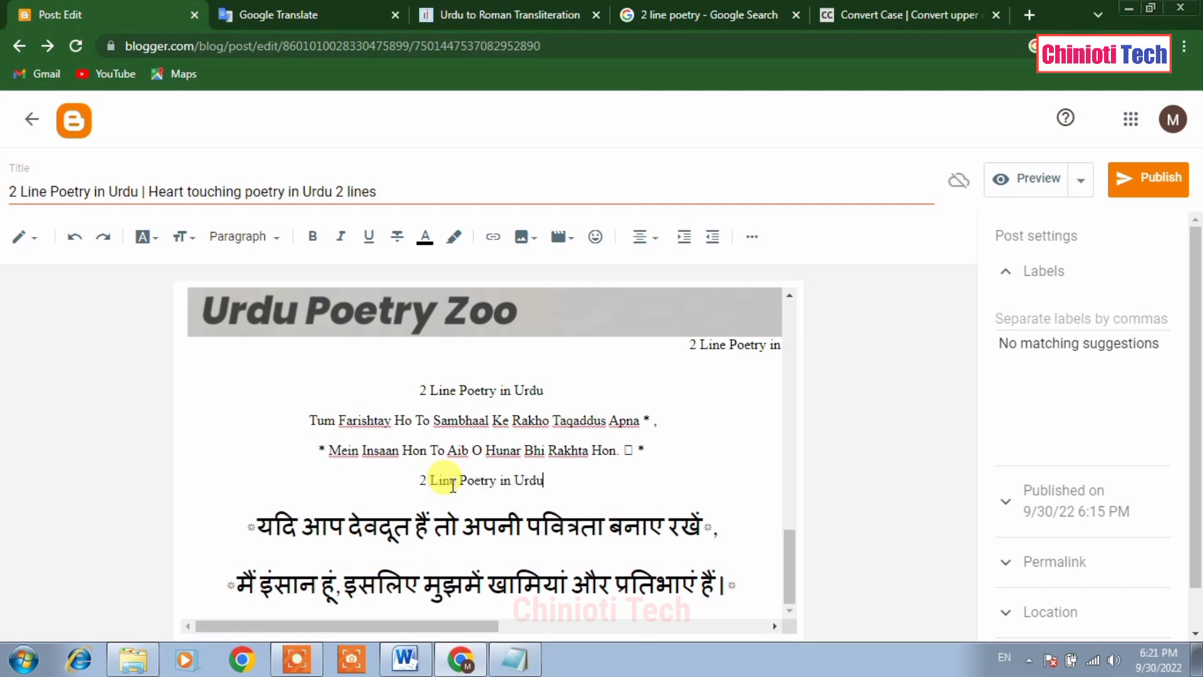
# Step: Format the "2 Line Poetry in Urdu" line above the Roman Urdu couplet as Heading and insert an empty line above it
pyautogui.moveTo(545, 391); pyautogui.dragTo(419, 391)
pyautogui.click(254, 238)
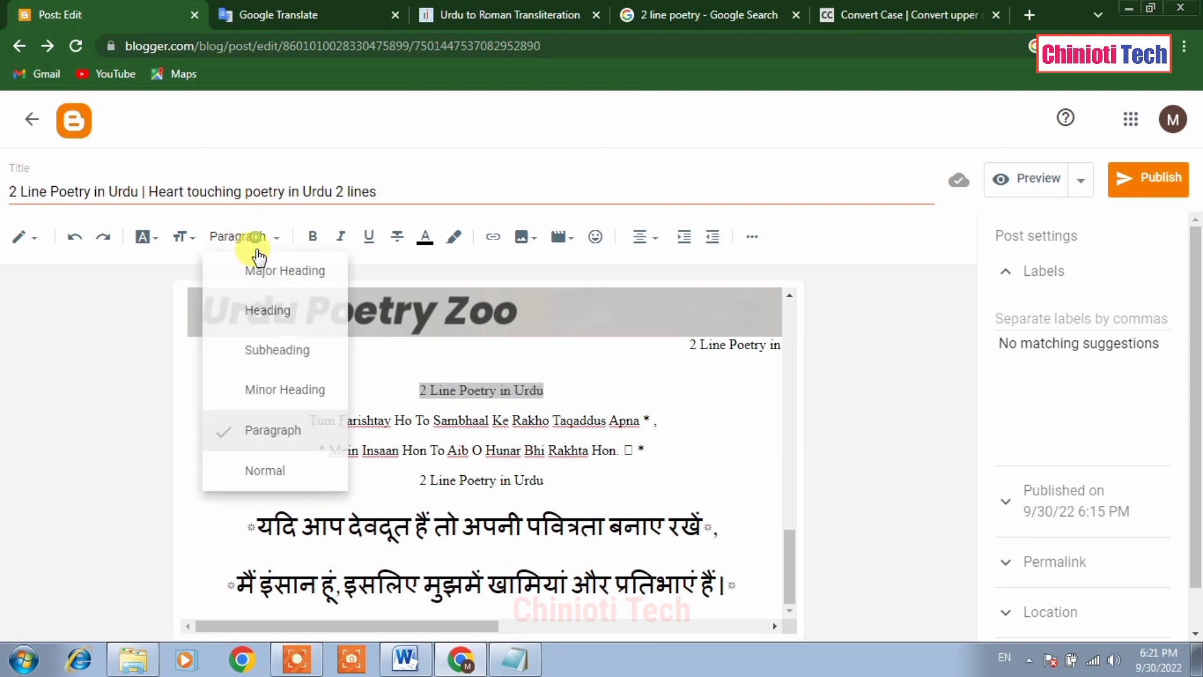
pyautogui.click(259, 311)
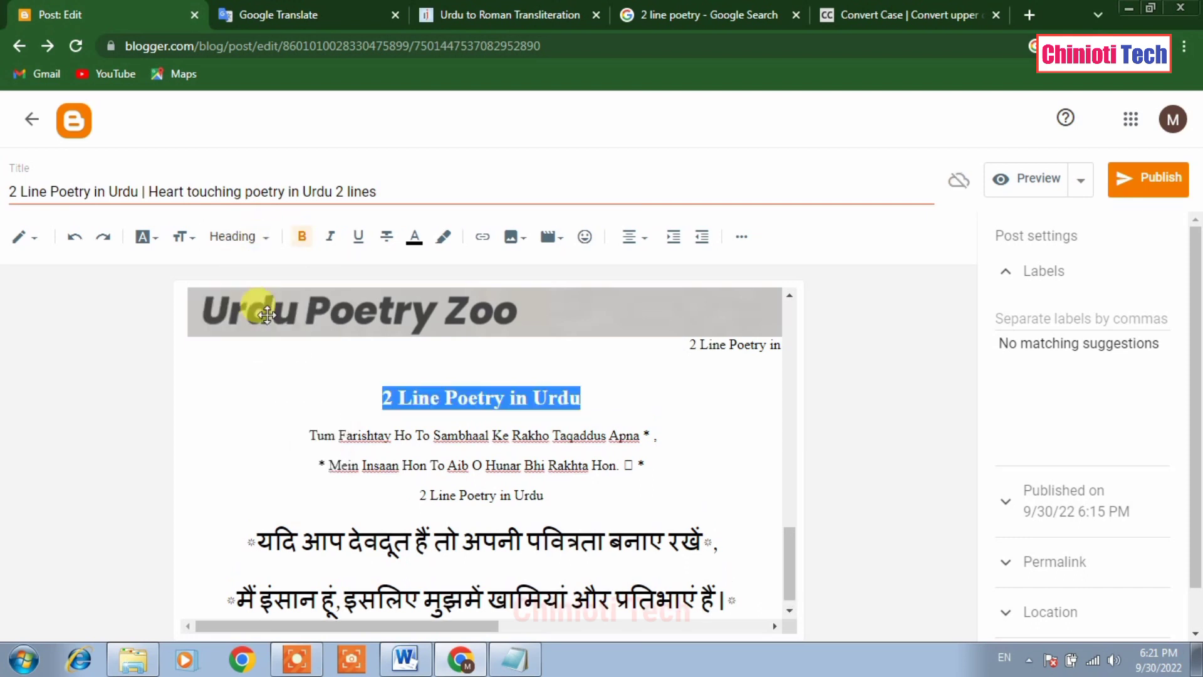
pyautogui.click(506, 358)
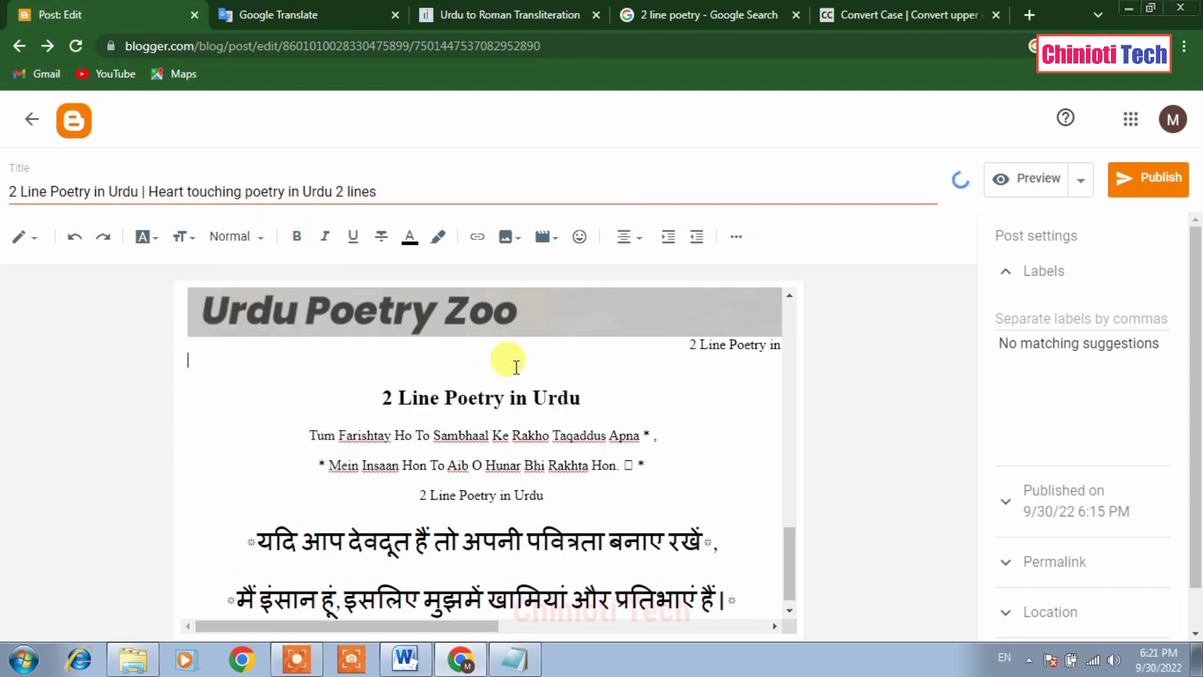
pyautogui.click(378, 398)
pyautogui.press('Return')
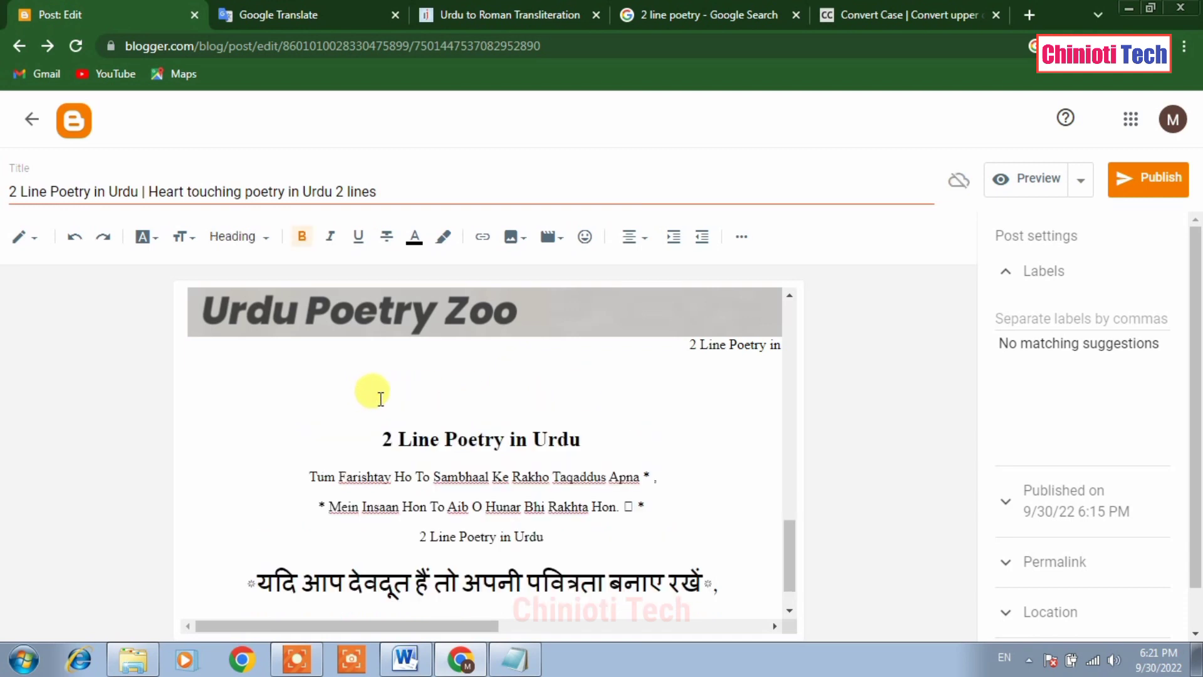
pyautogui.scroll(-2, 570, 467)
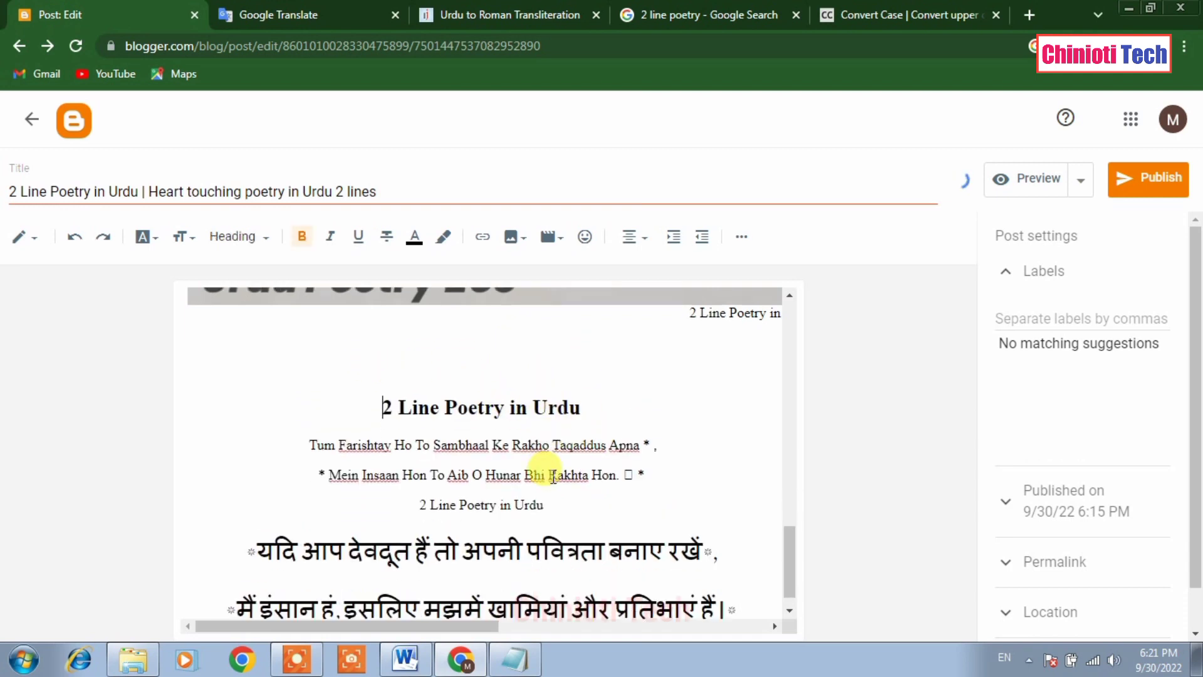
# Step: Insert an empty line after the Roman Urdu couplet and format the "2 Line Poetry in Urdu" line above the Hindi couplet as Heading
pyautogui.click(666, 451)
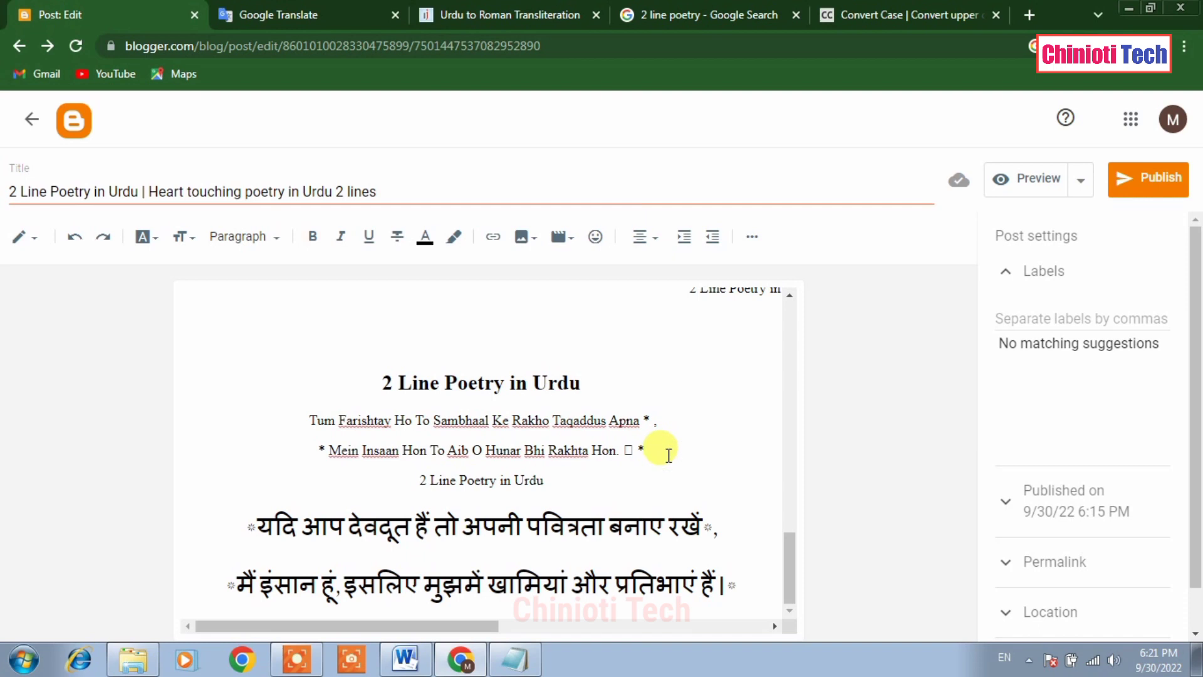
pyautogui.press('Return')
pyautogui.moveTo(574, 504); pyautogui.dragTo(359, 498)
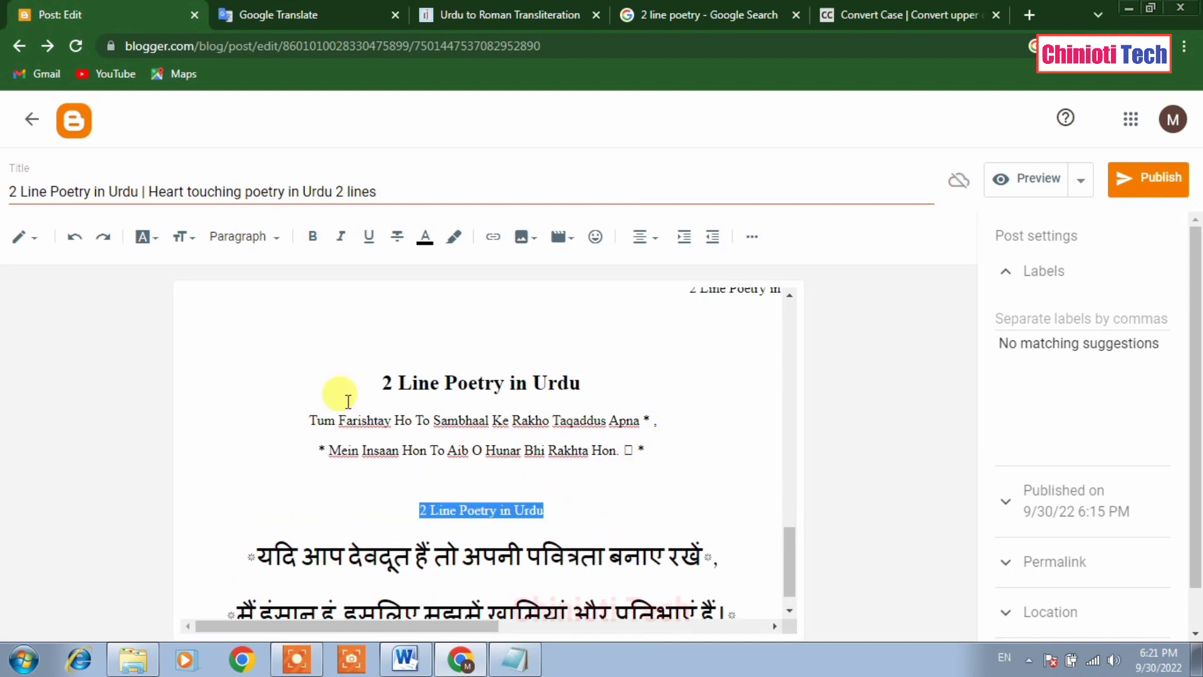
pyautogui.click(241, 228)
pyautogui.click(257, 308)
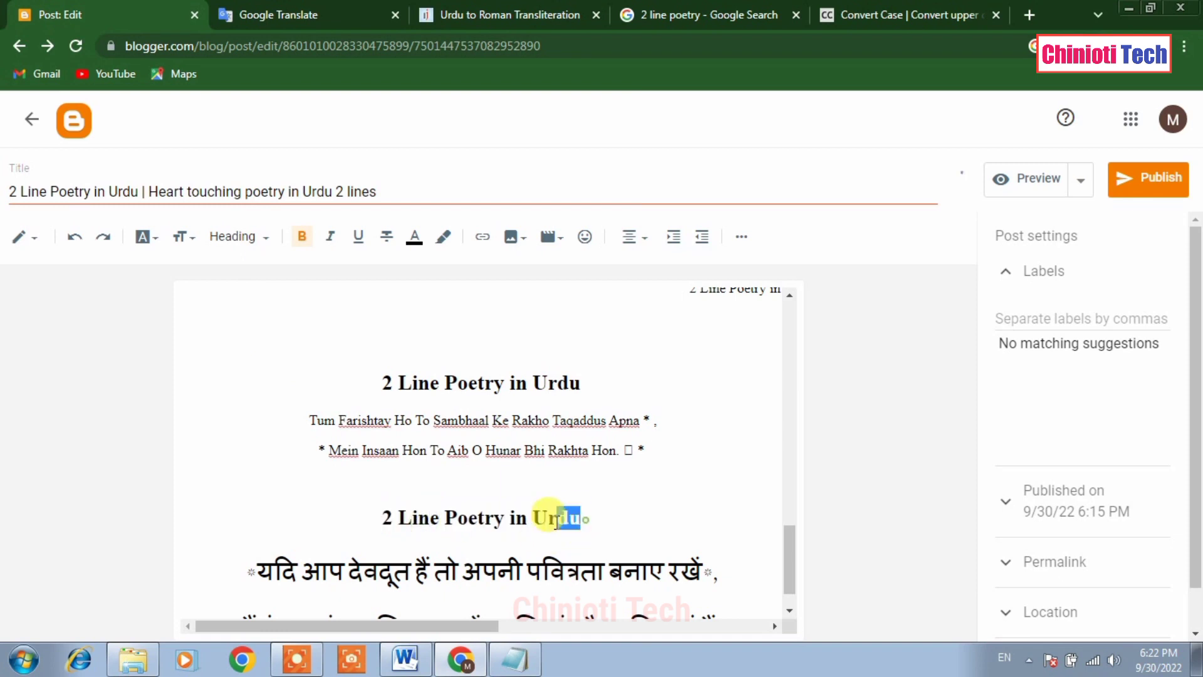
# Step: Change the heading above the Hindi couplet to "2 Line Poetry in Hindi"
pyautogui.press('BackSpace')
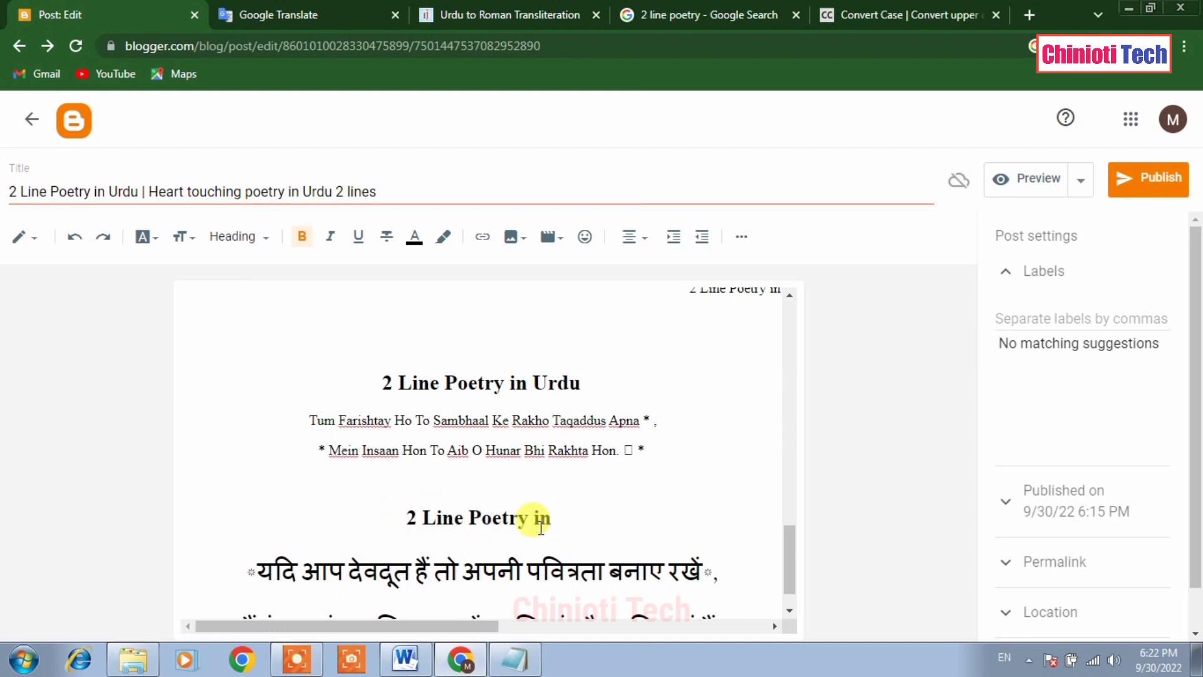
pyautogui.write('Hi')
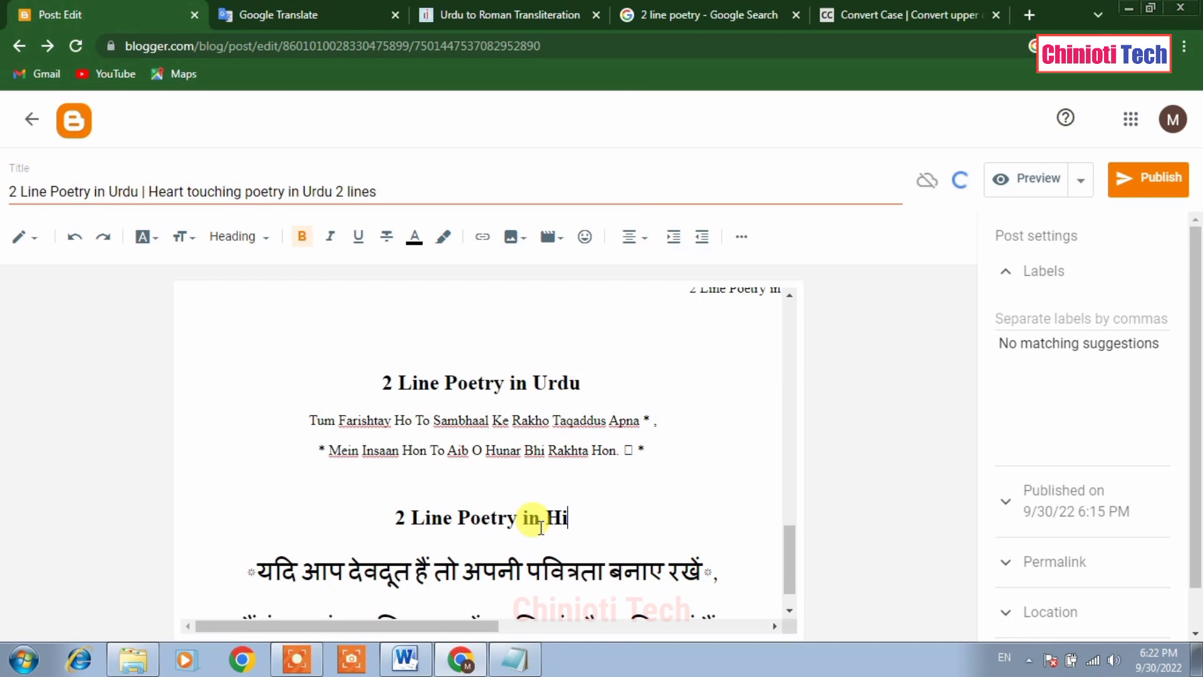
pyautogui.write('n')
pyautogui.write('di')
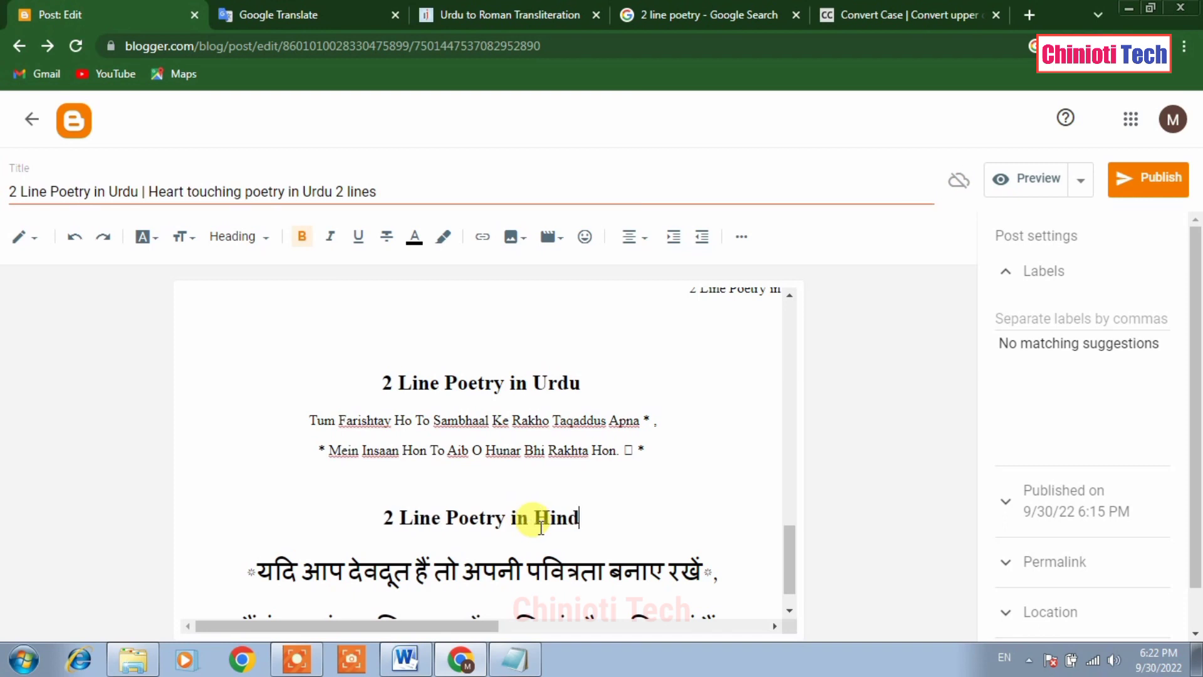
pyautogui.scroll(-1, 686, 524)
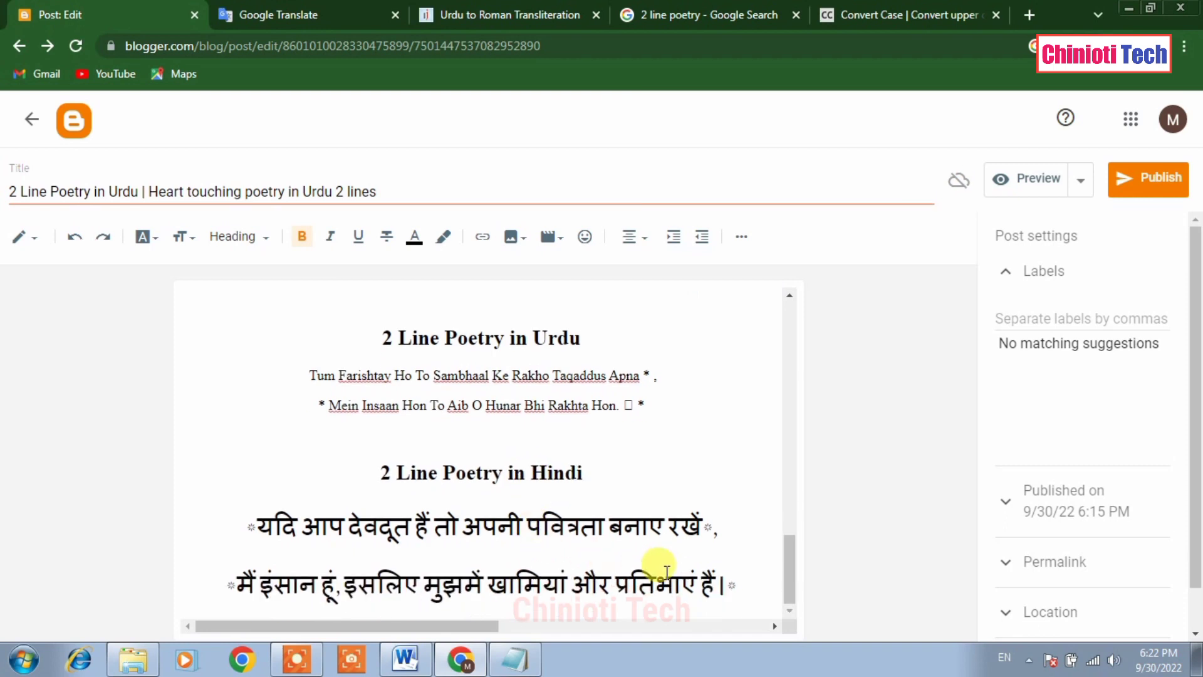
# Step: Set the Roman Urdu couplet's font size to Medium and reduce the text size of the Hindi and Urdu couplets
pyautogui.scroll(5, 653, 564)
pyautogui.scroll(5, 622, 567)
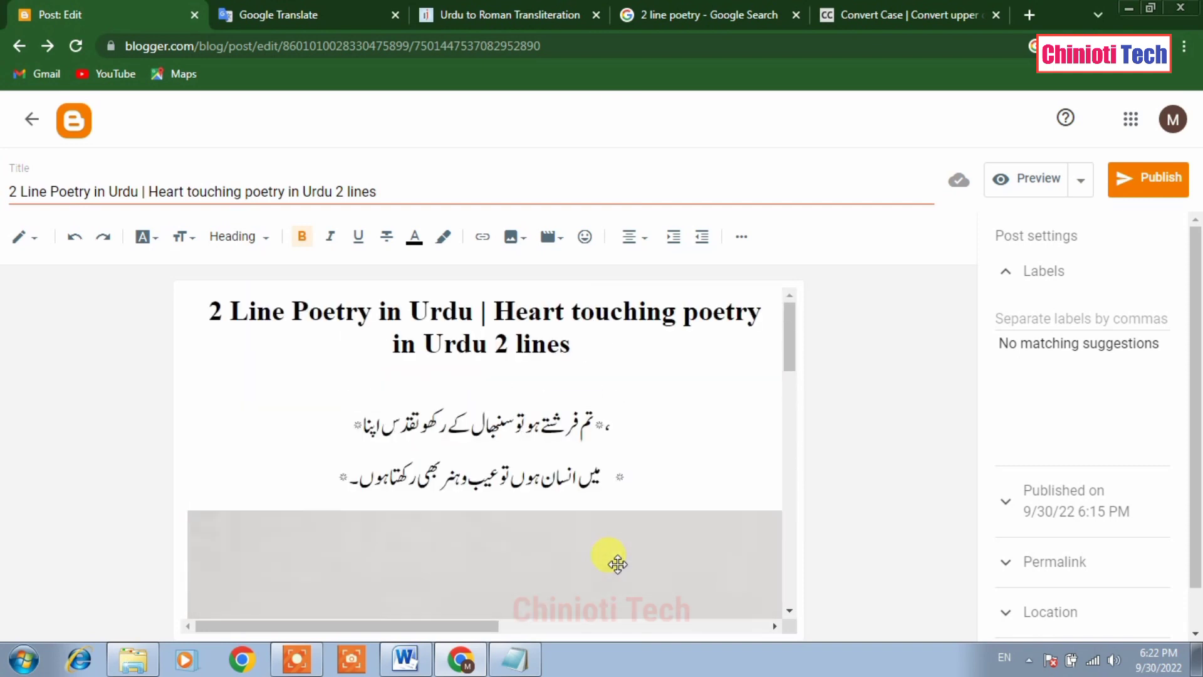
pyautogui.scroll(-8, 571, 505)
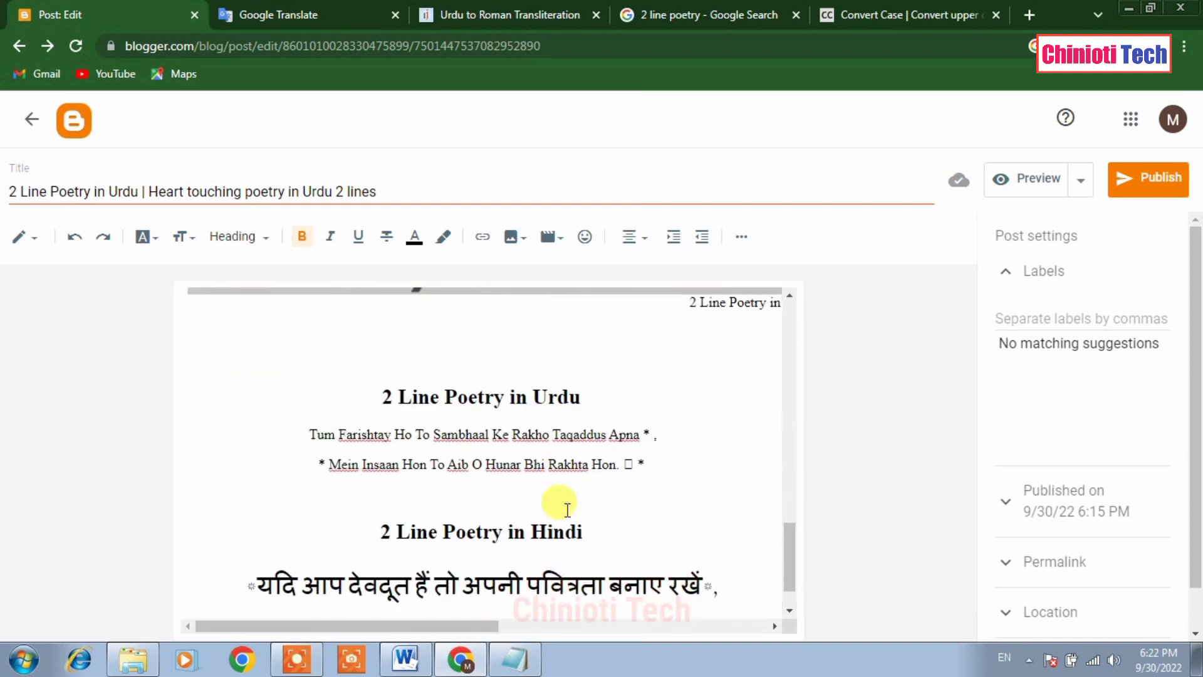
pyautogui.moveTo(651, 405); pyautogui.dragTo(289, 375)
pyautogui.click(184, 237)
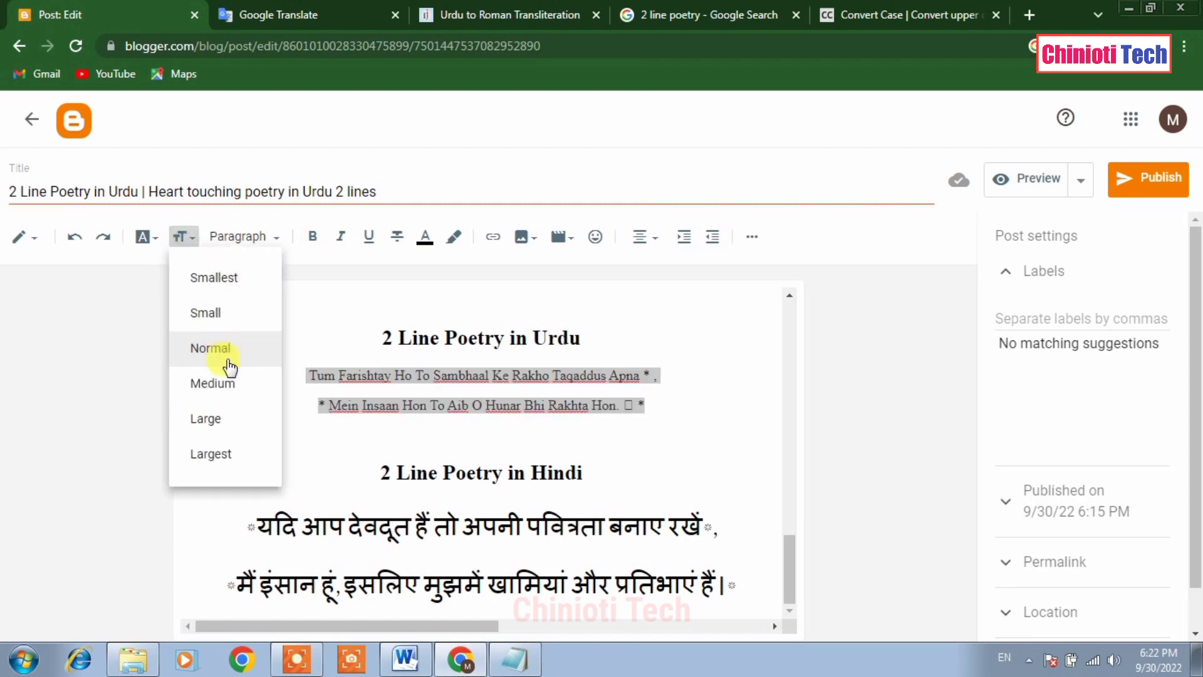
pyautogui.click(225, 388)
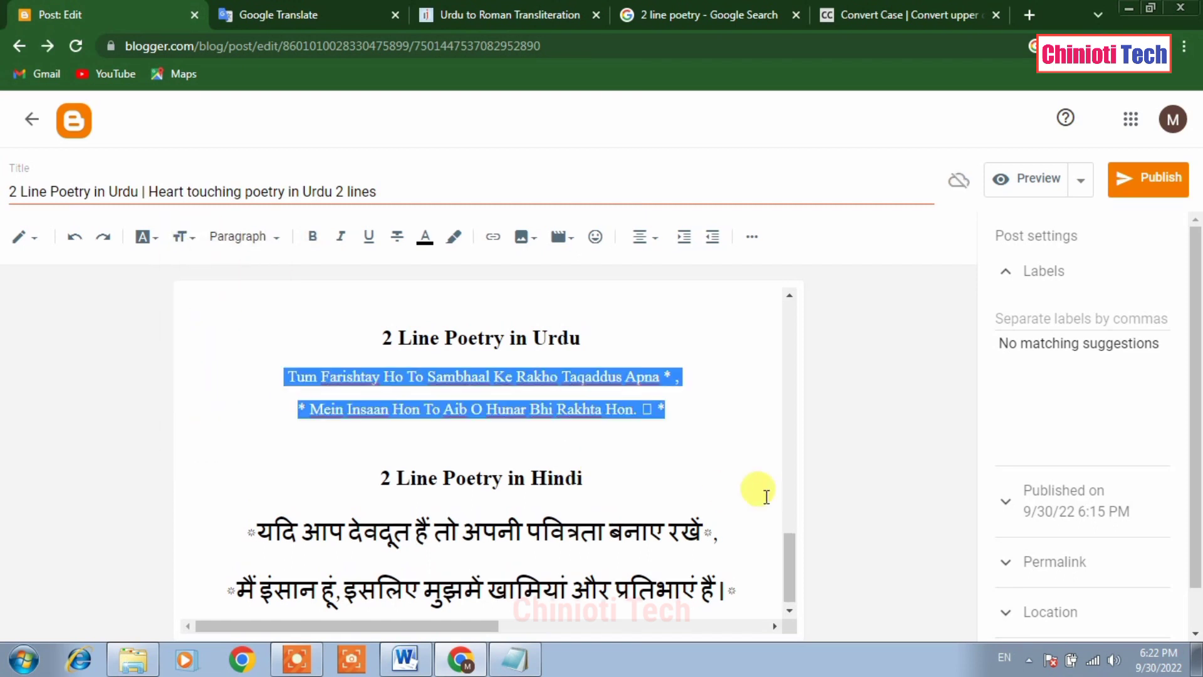
pyautogui.click(681, 497)
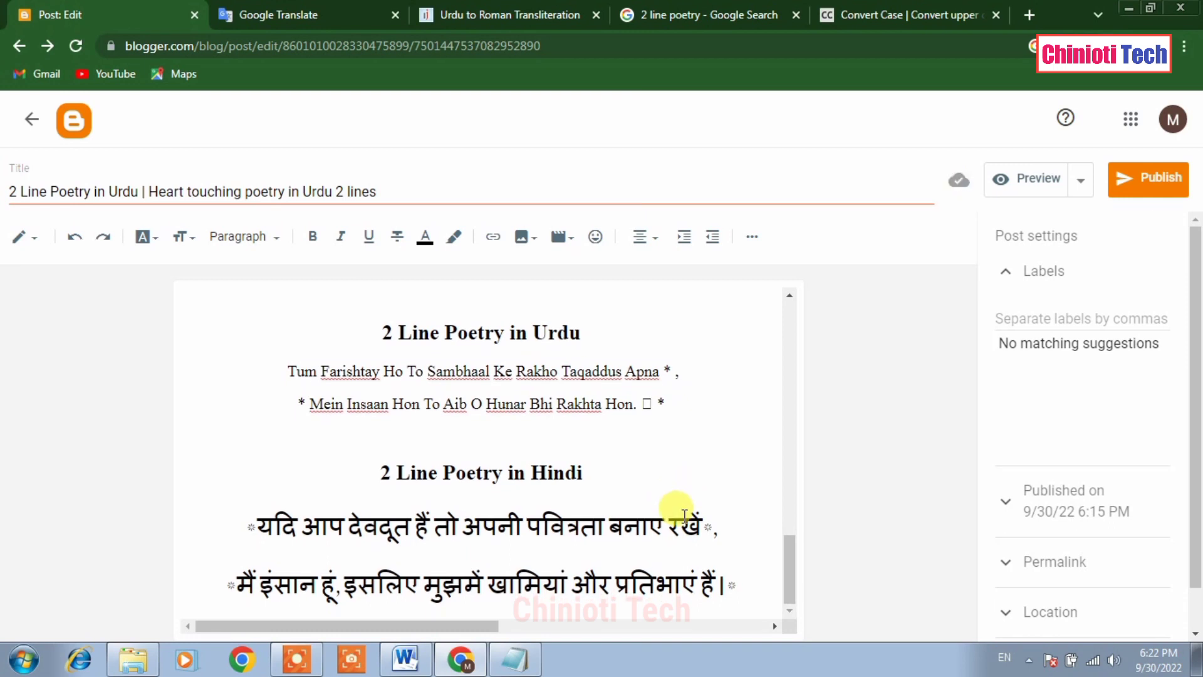
pyautogui.moveTo(751, 593); pyautogui.dragTo(228, 519)
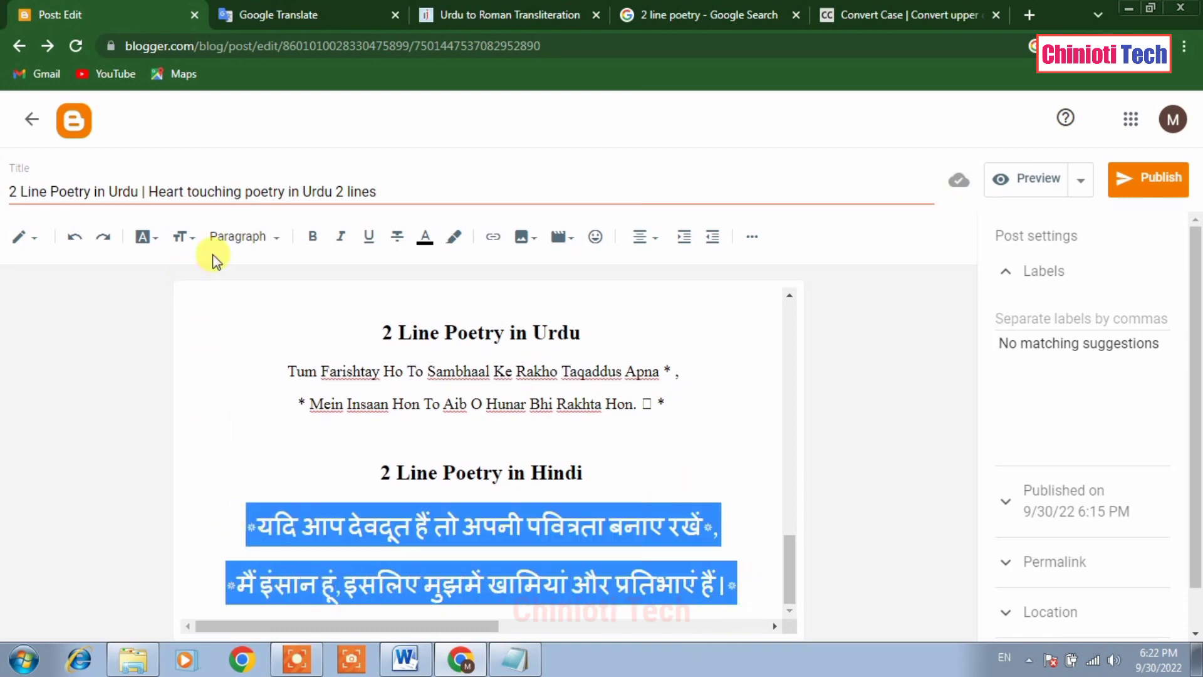
pyautogui.click(183, 238)
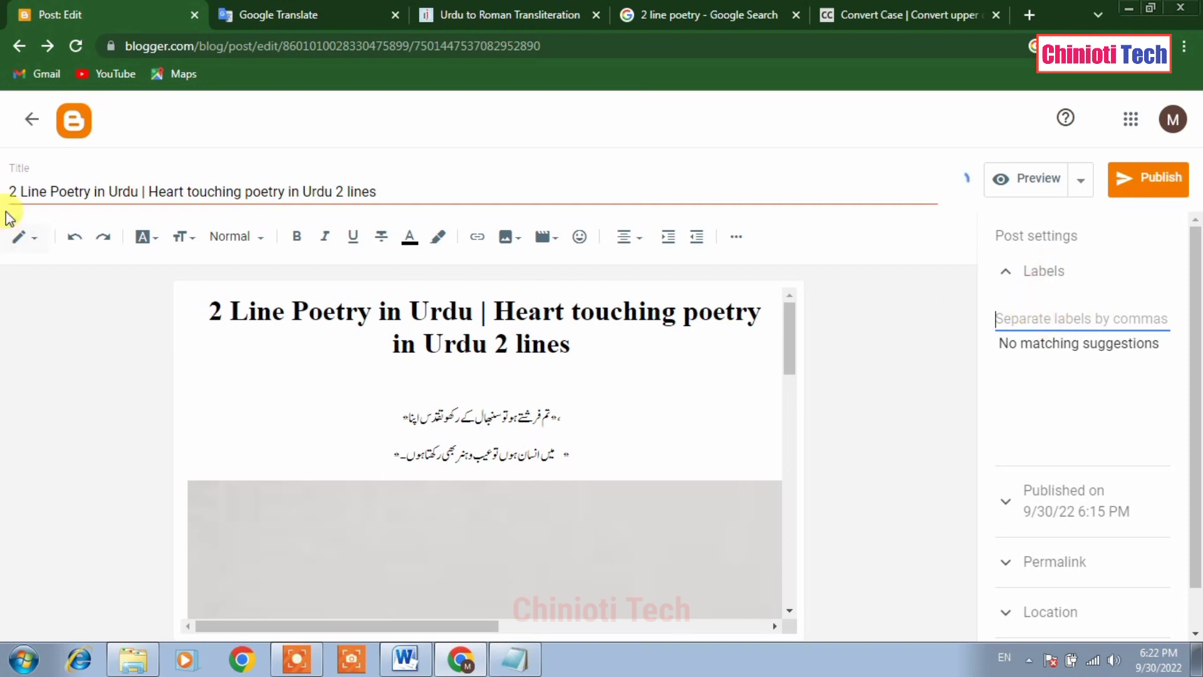
# Step: Copy "2 Line Poetry" from the post title and paste it as the post's label
pyautogui.moveTo(89, 191); pyautogui.dragTo(3, 197)
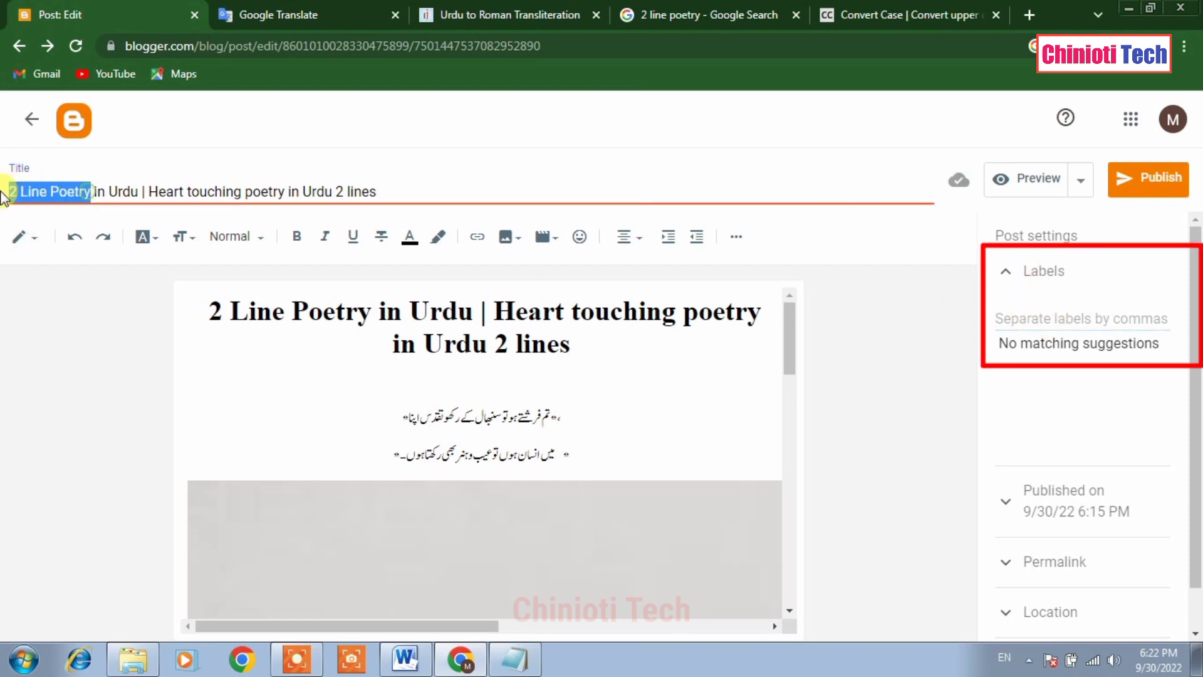
pyautogui.rightClick(33, 194)
pyautogui.click(72, 224)
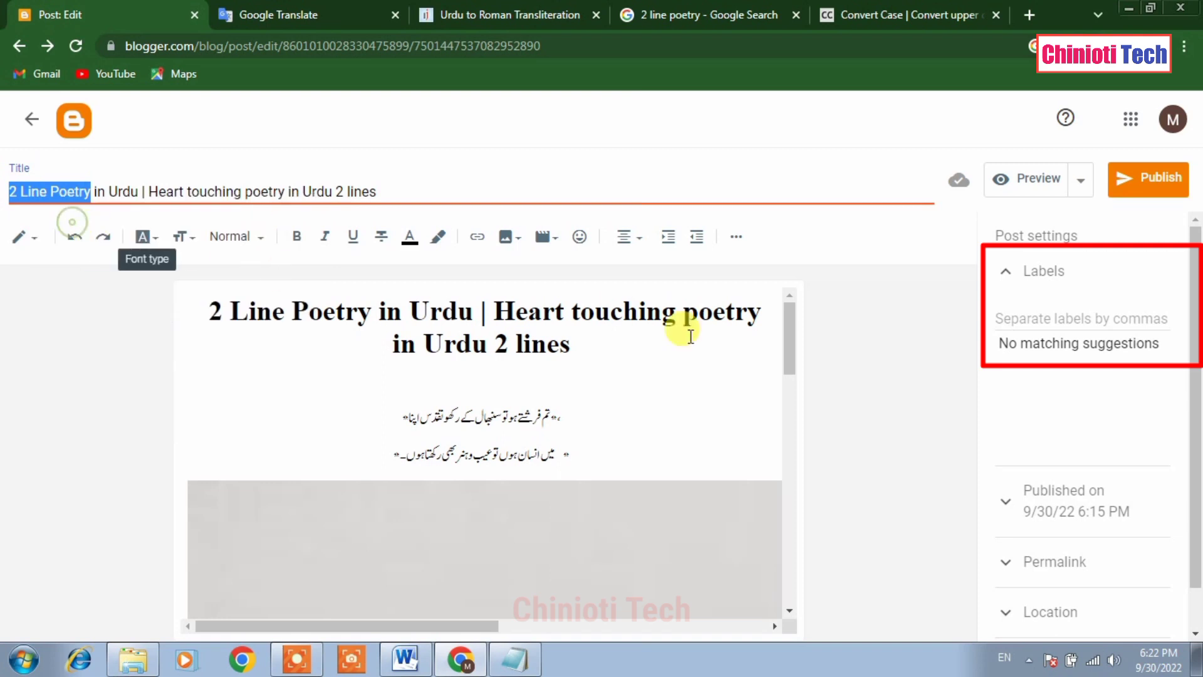
pyautogui.click(1076, 324)
pyautogui.rightClick(1073, 322)
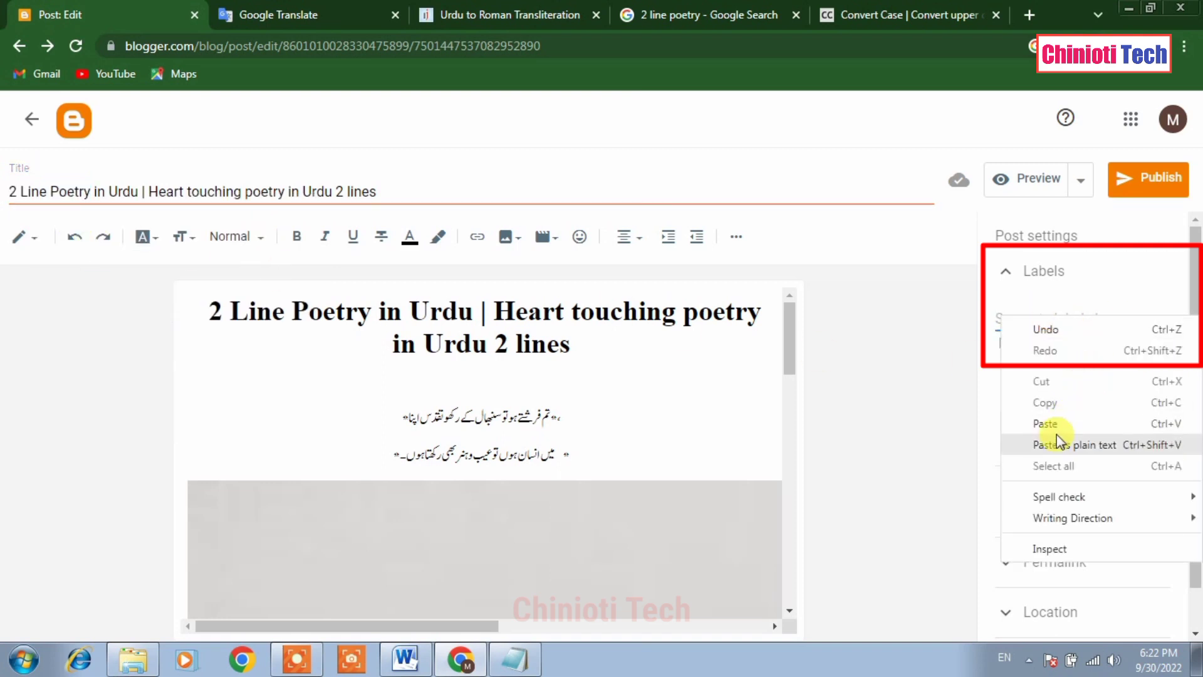
pyautogui.click(1043, 423)
pyautogui.scroll(-1, 1187, 501)
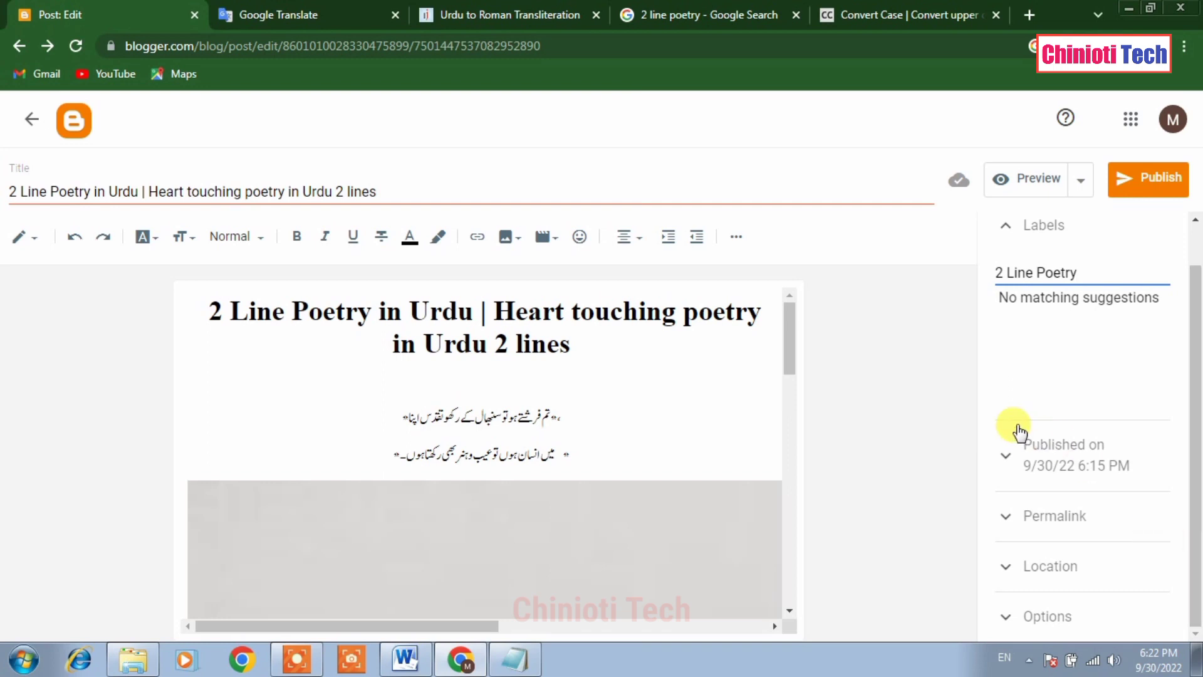
# Step: Preview the post and check the layout of its heading, image, caption and the Urdu, Roman Urdu and Hindi couplets
pyautogui.click(1038, 181)
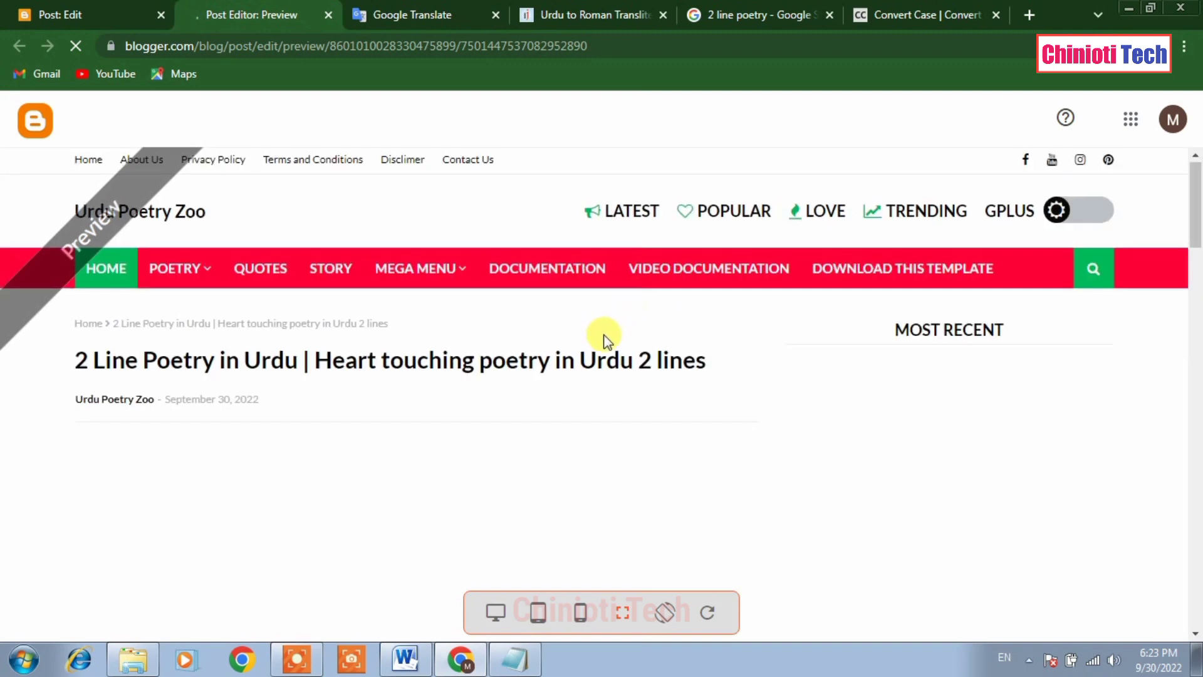
pyautogui.scroll(-8, 607, 339)
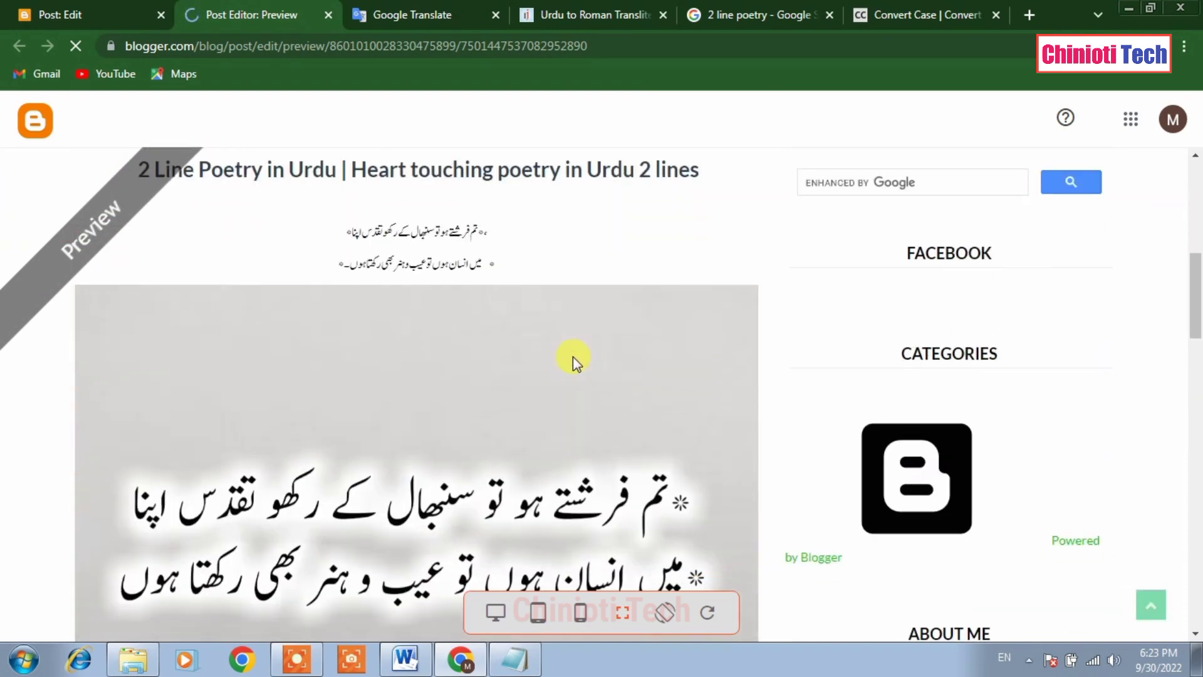
pyautogui.scroll(-7, 573, 355)
pyautogui.scroll(-3, 572, 356)
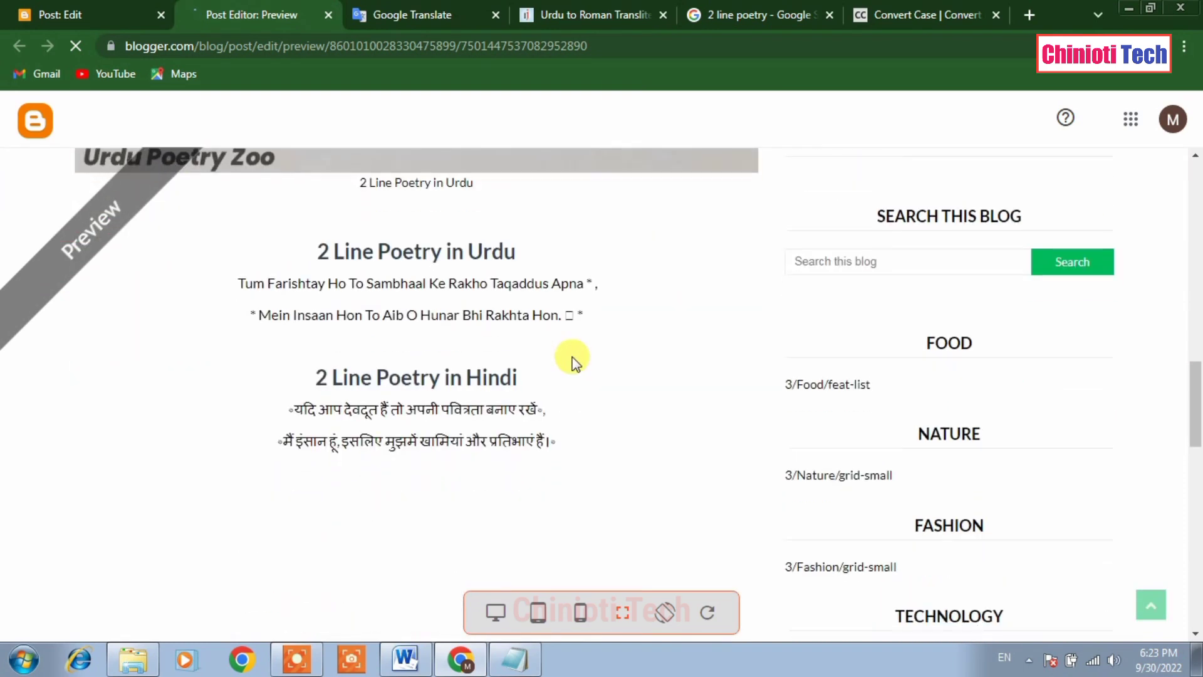
# Step: Set the font size of the Urdu couplet above the image to Largest
pyautogui.scroll(-1, 575, 362)
pyautogui.scroll(3, 575, 362)
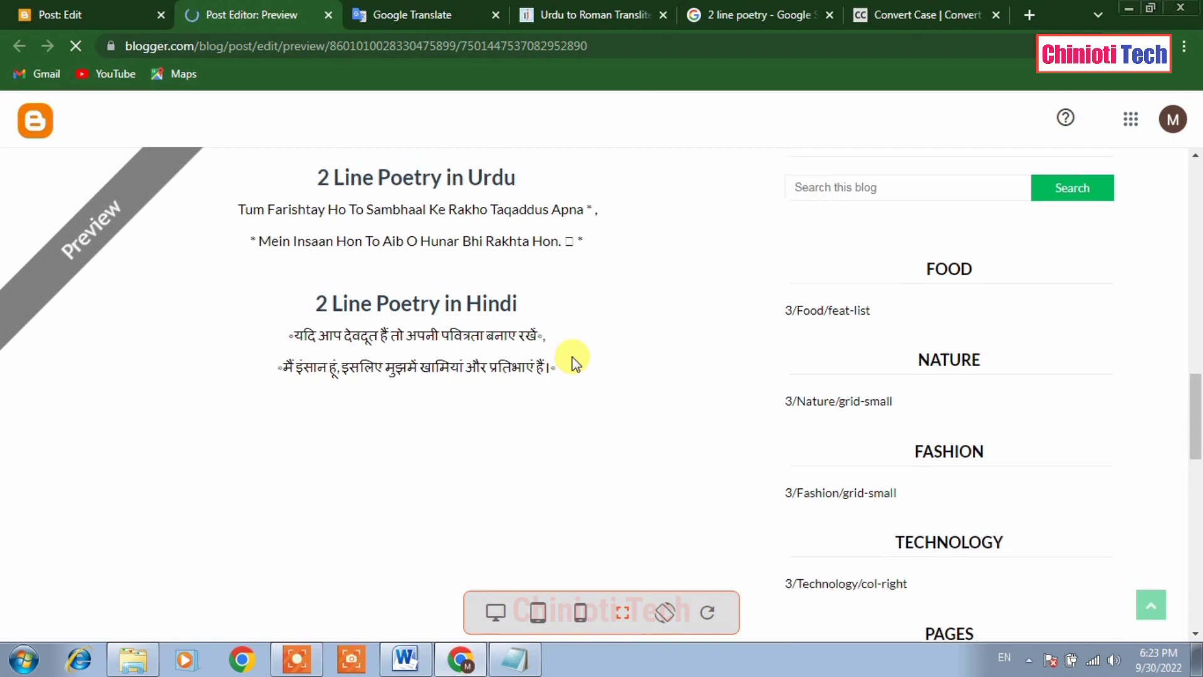
pyautogui.scroll(-2, 575, 363)
pyautogui.scroll(7, 575, 362)
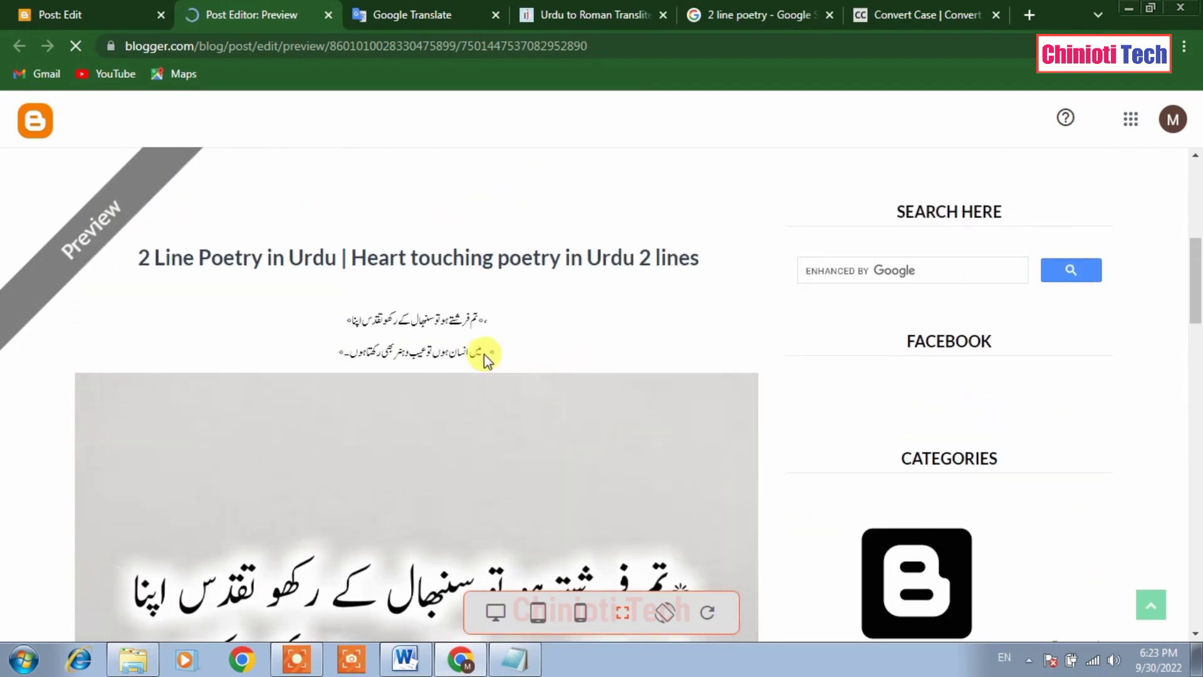
pyautogui.click(69, 10)
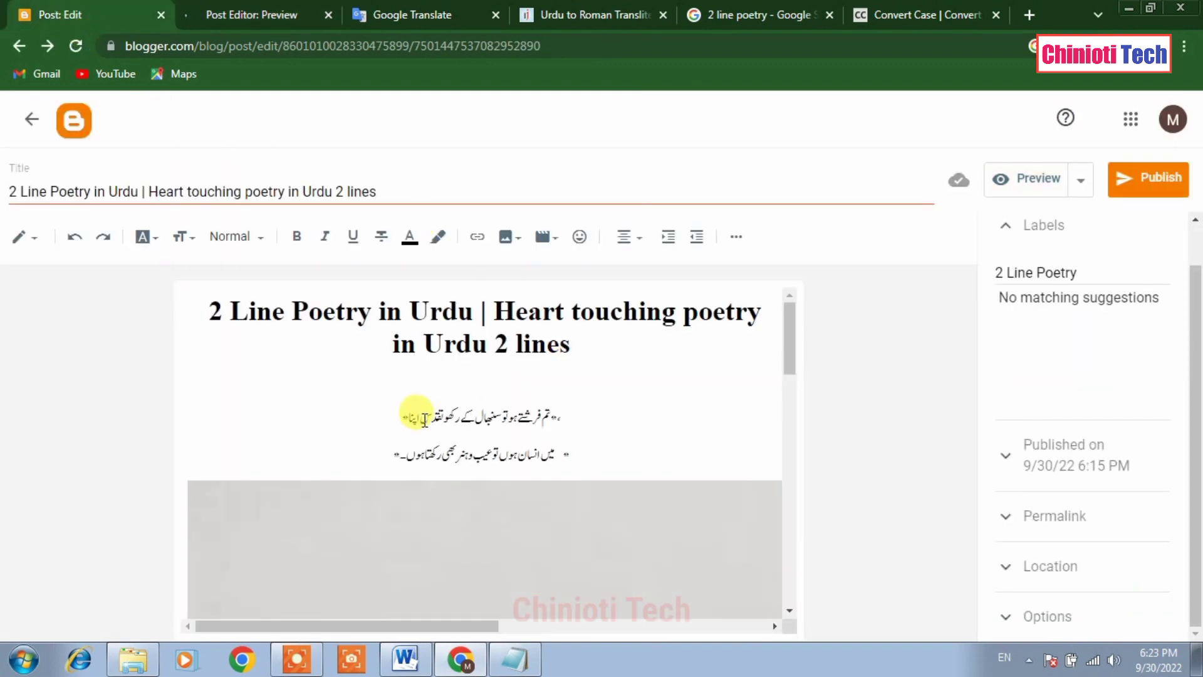
pyautogui.moveTo(572, 449); pyautogui.dragTo(376, 403)
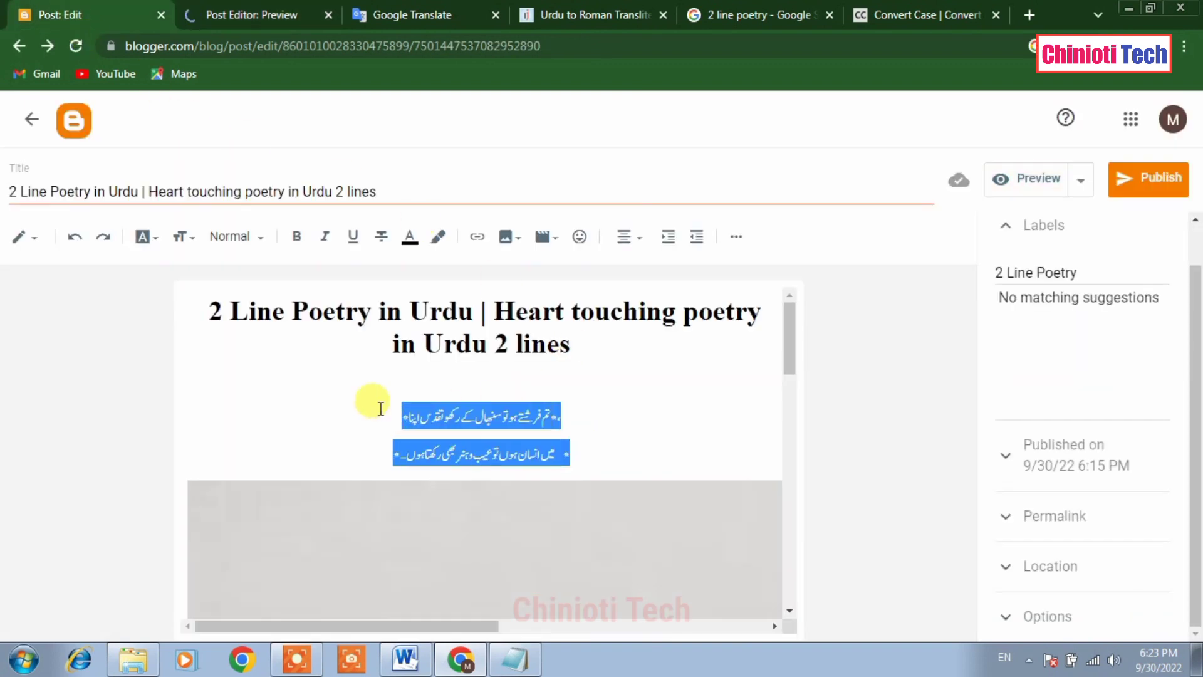
pyautogui.click(154, 254)
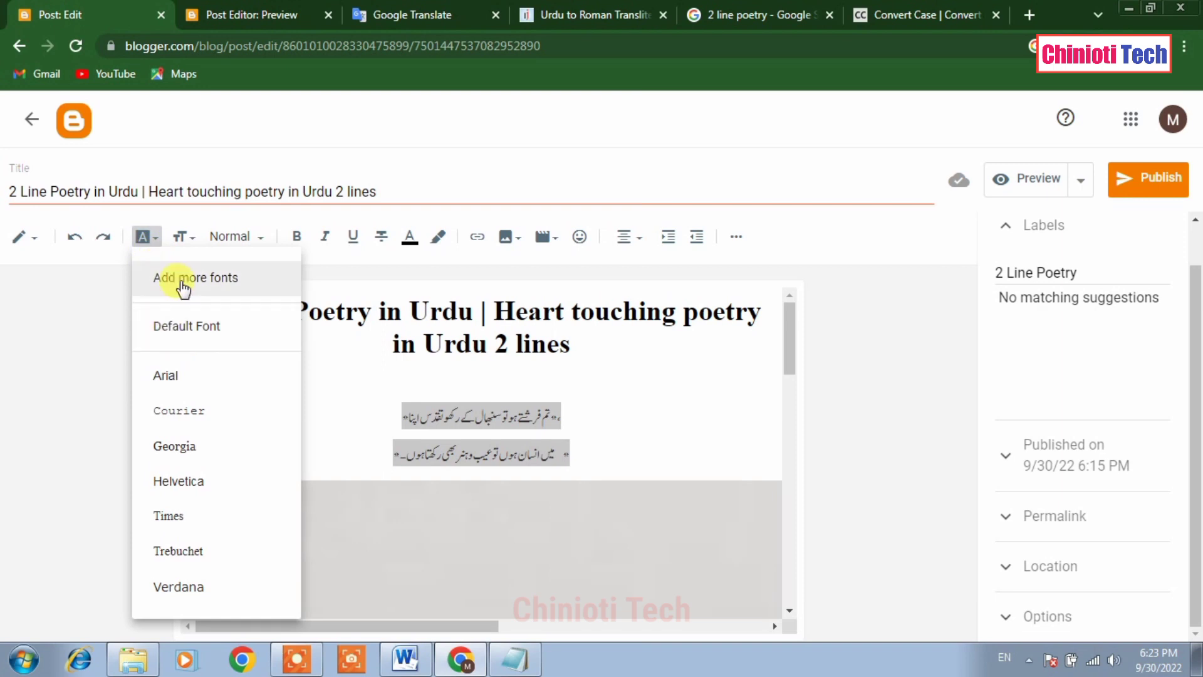
pyautogui.click(180, 242)
pyautogui.click(183, 242)
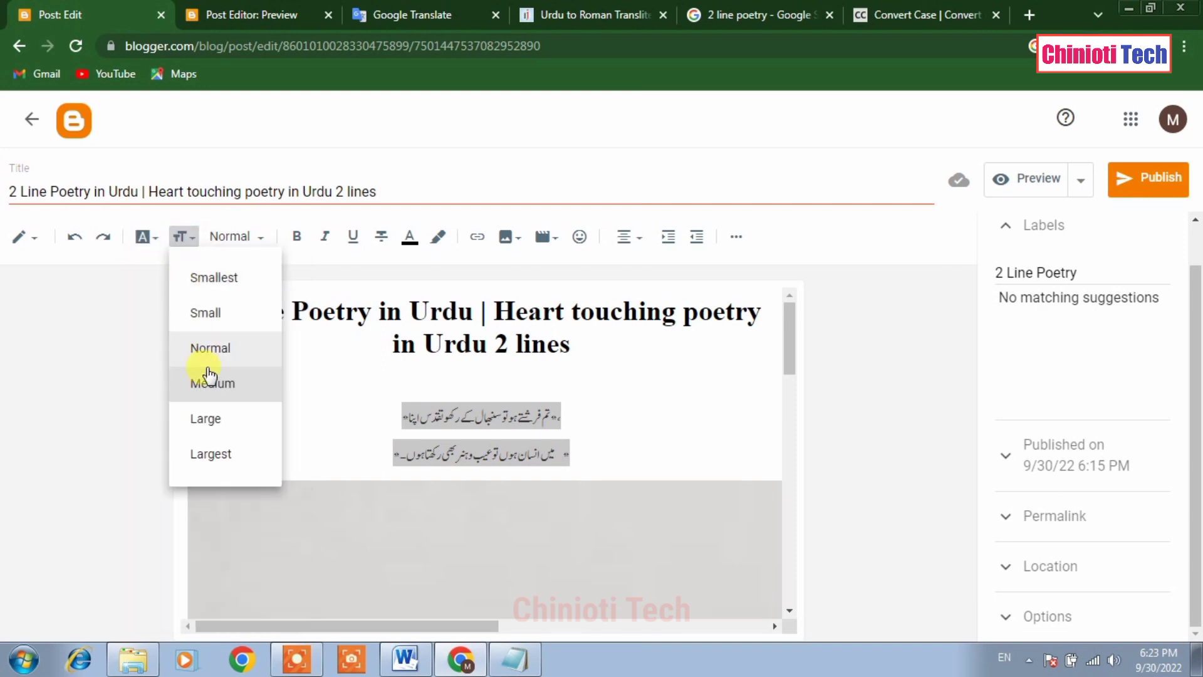
pyautogui.click(222, 452)
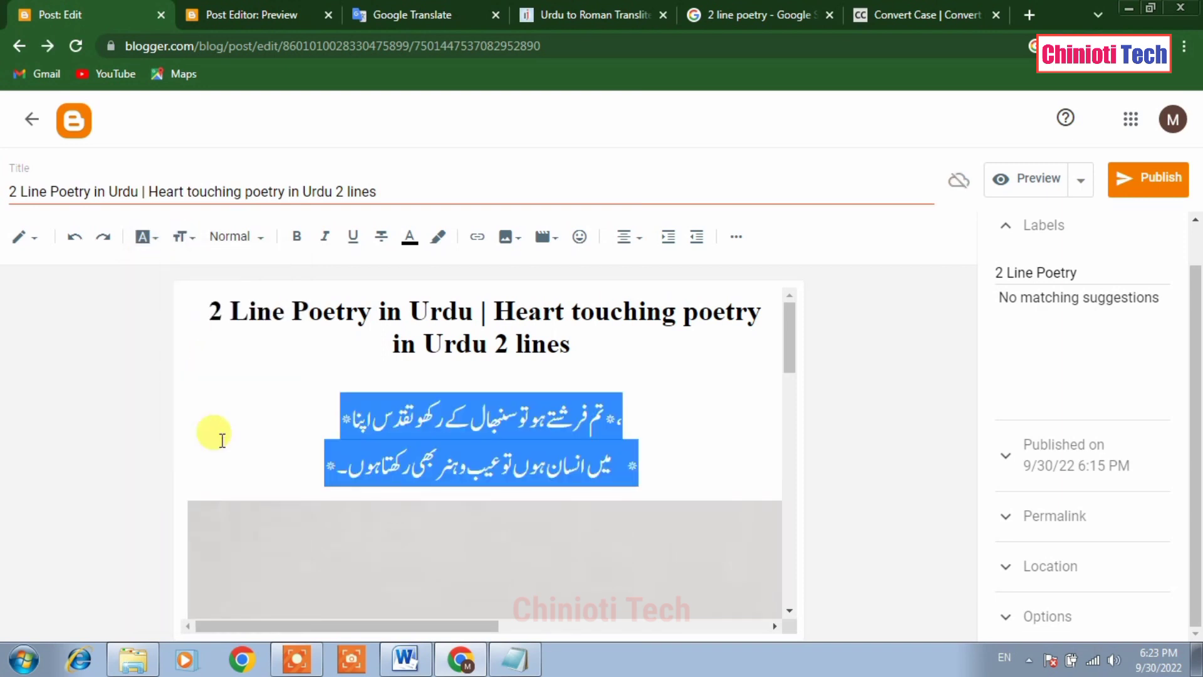
# Step: Preview the post again and check the enlarged Urdu couplet together with the image, caption, Roman Urdu and Hindi sections
pyautogui.click(1034, 180)
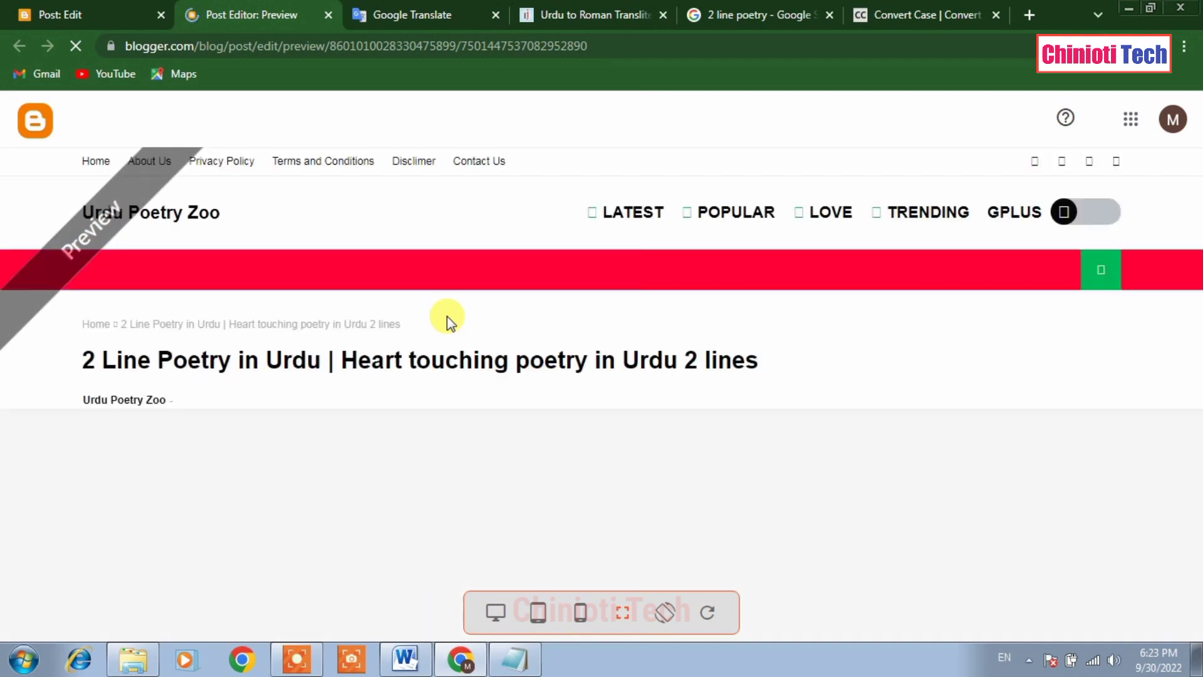
pyautogui.scroll(-5, 381, 355)
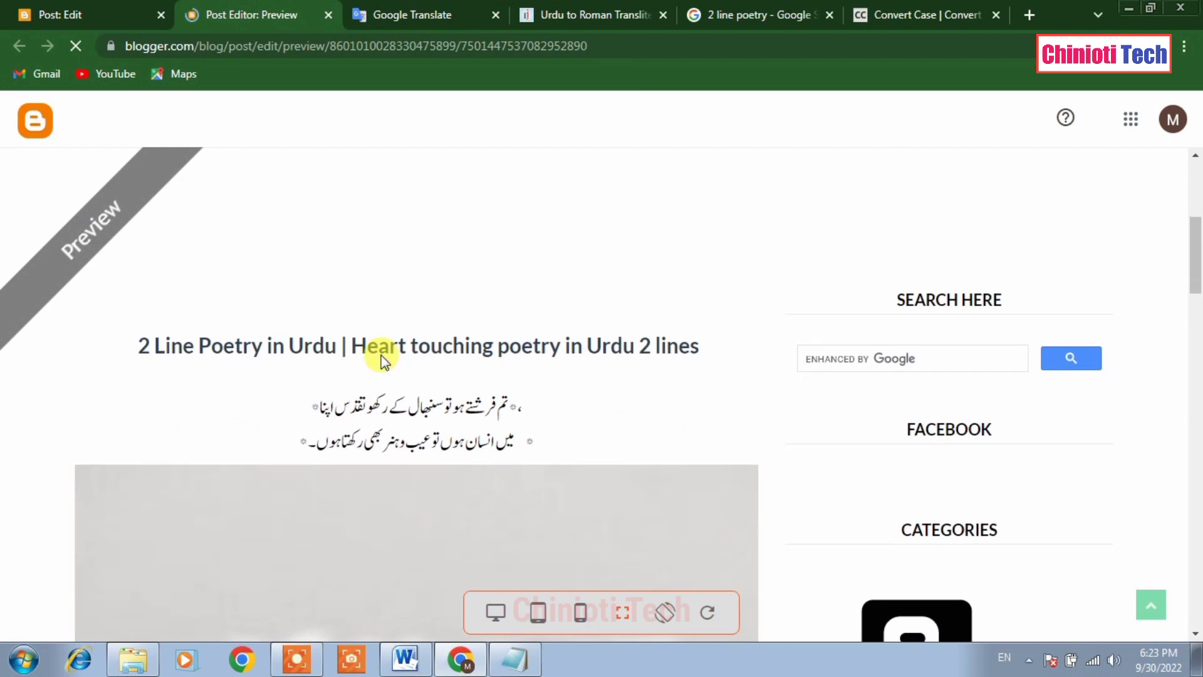
pyautogui.scroll(-2, 438, 378)
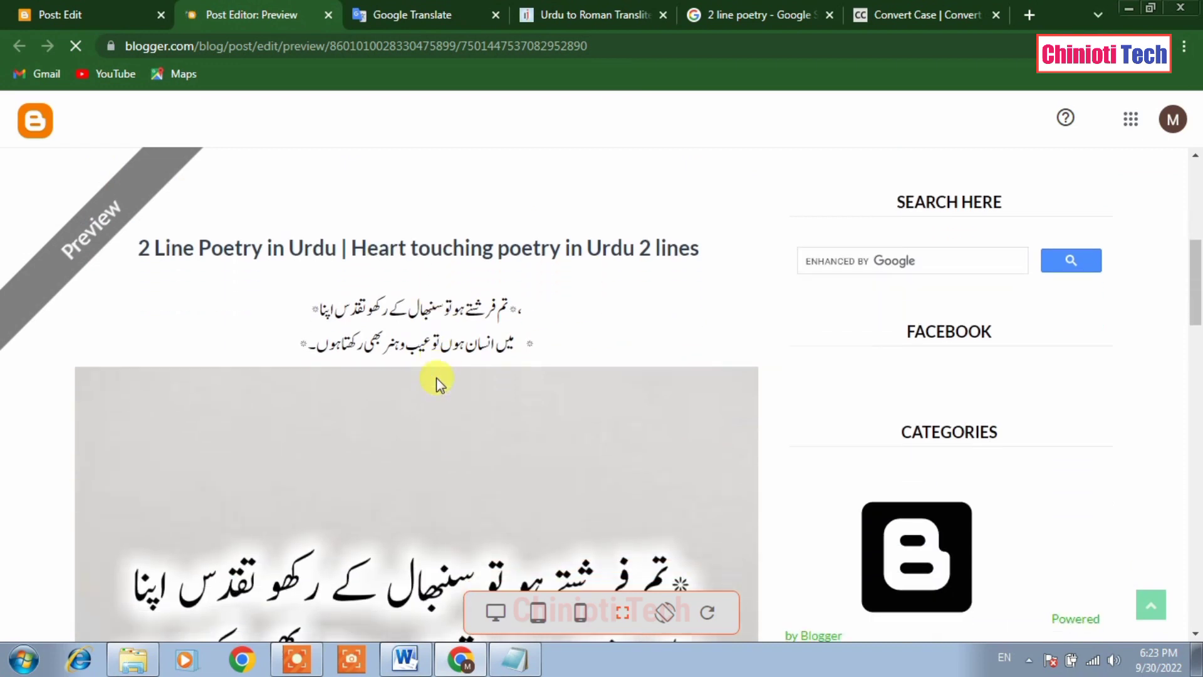
pyautogui.scroll(-6, 436, 377)
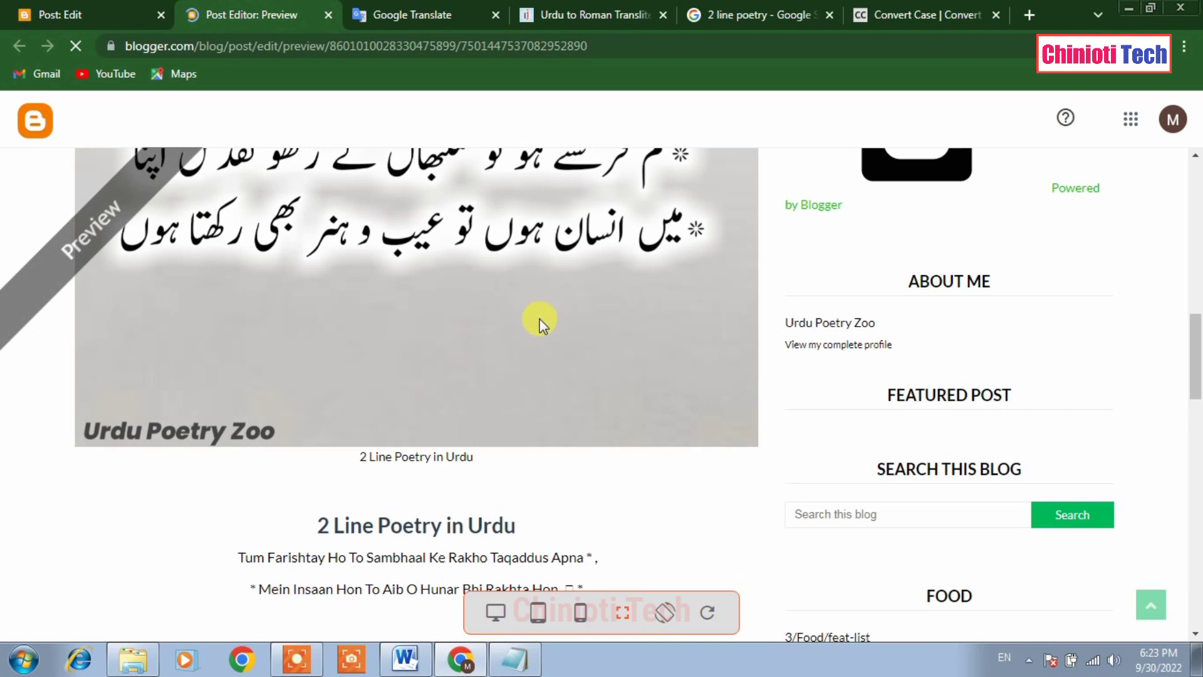
pyautogui.scroll(-6, 440, 344)
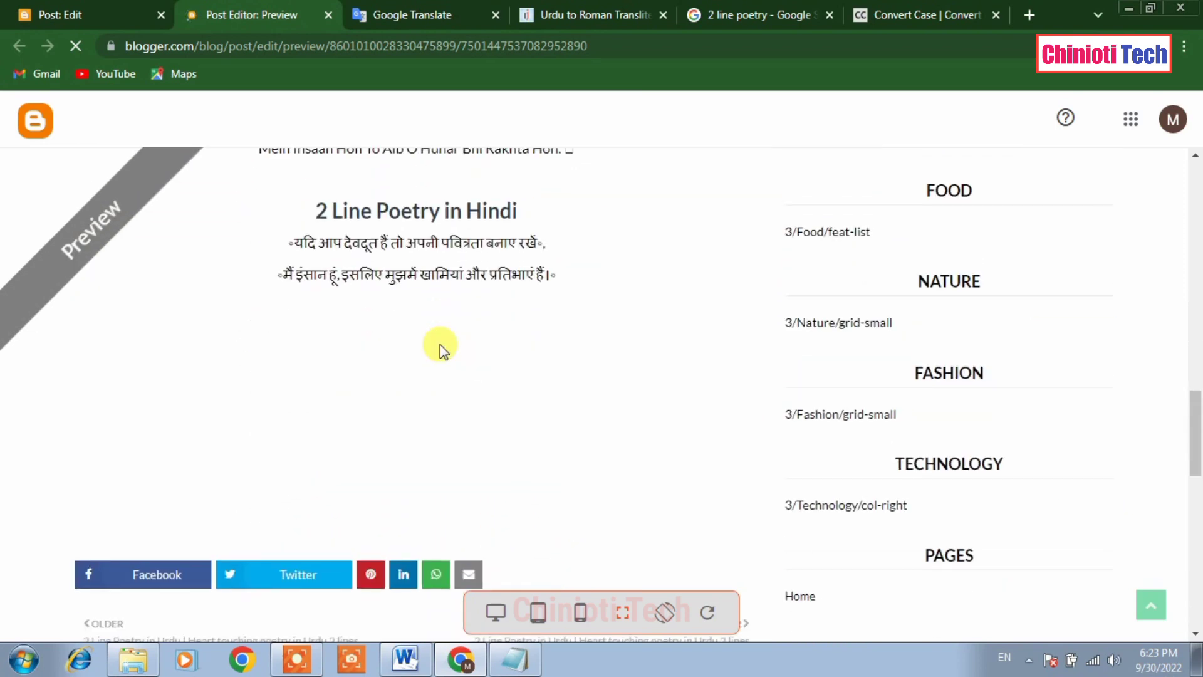
pyautogui.scroll(15, 439, 344)
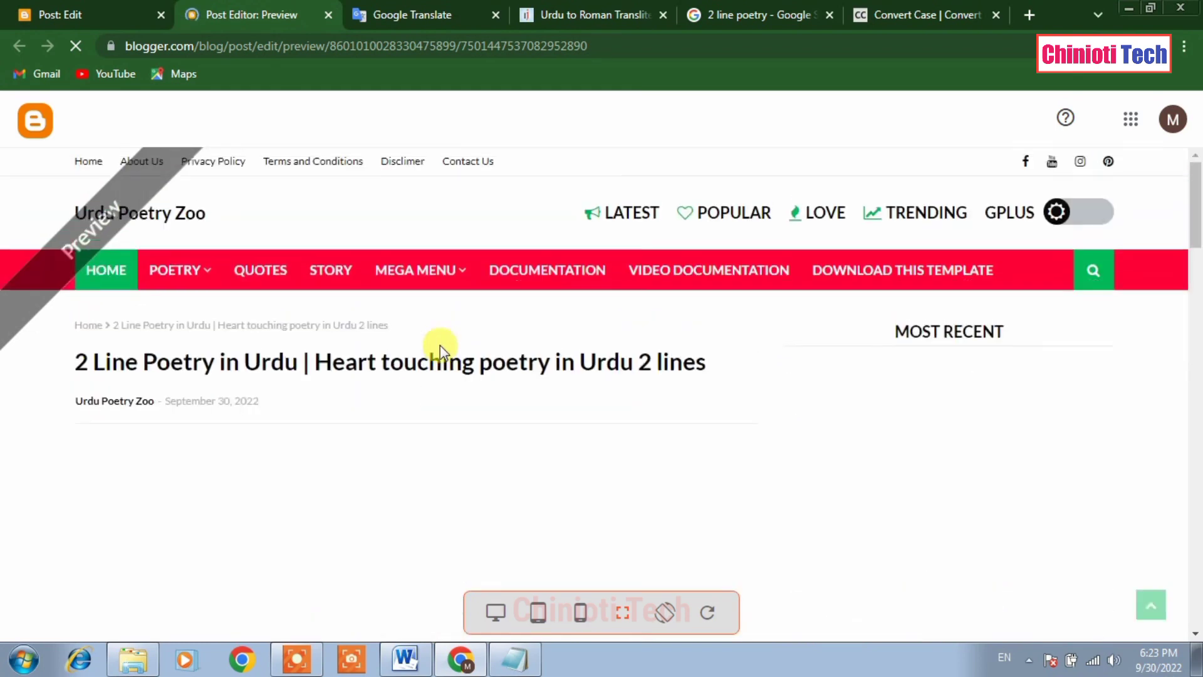
# Step: Return to the post editor and publish the post to the blog
pyautogui.click(90, 20)
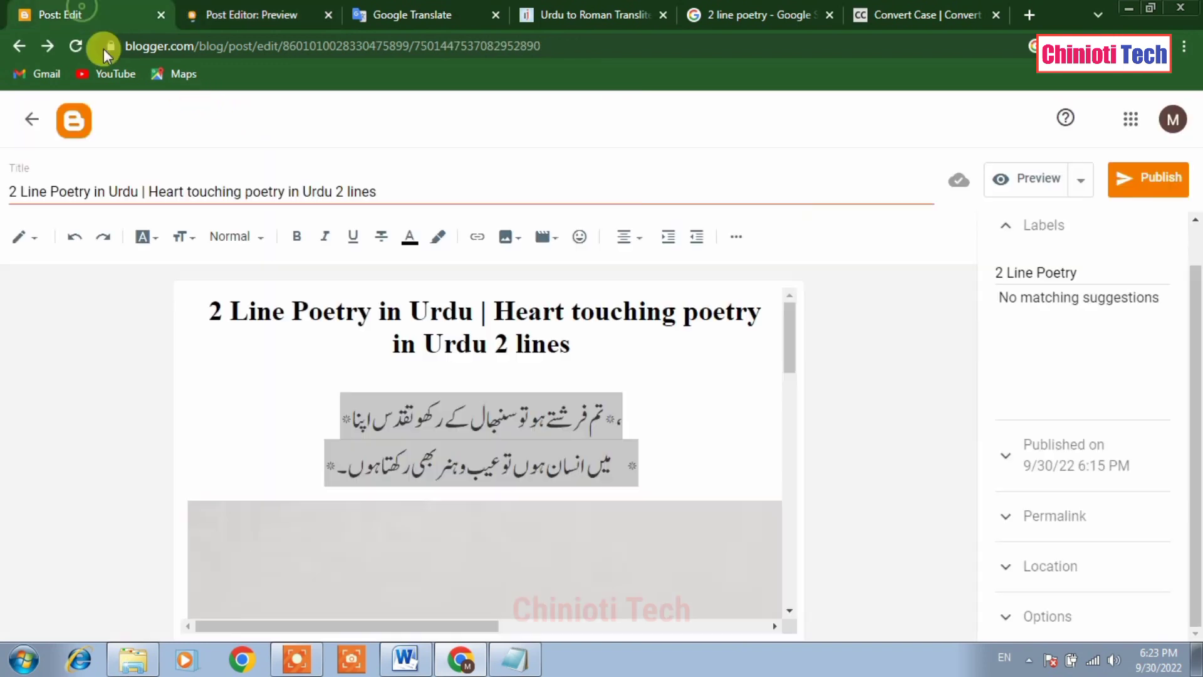
pyautogui.moveTo(788, 361); pyautogui.dragTo(812, 337)
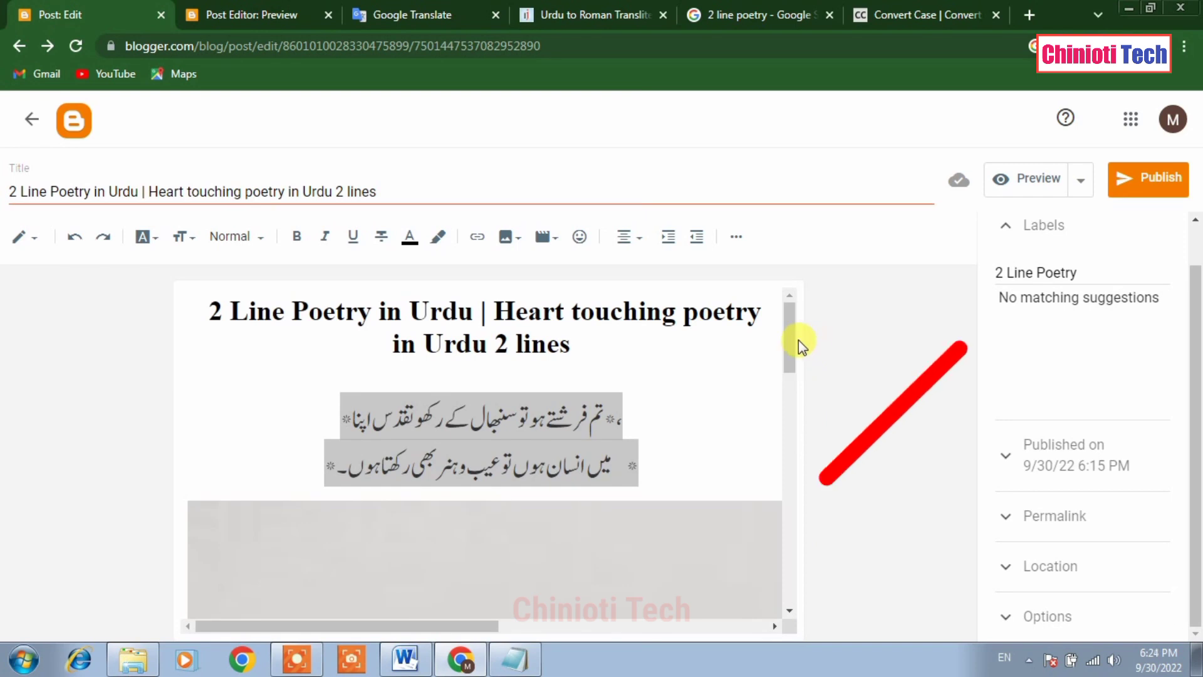
pyautogui.click(1158, 178)
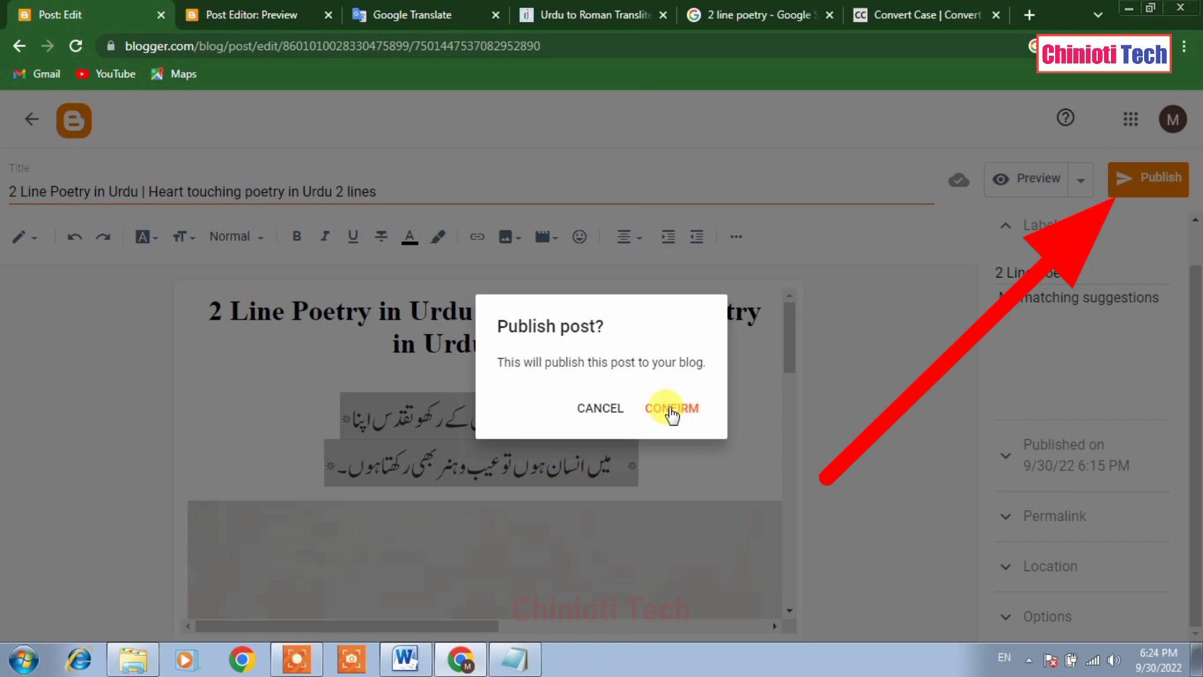
pyautogui.click(672, 412)
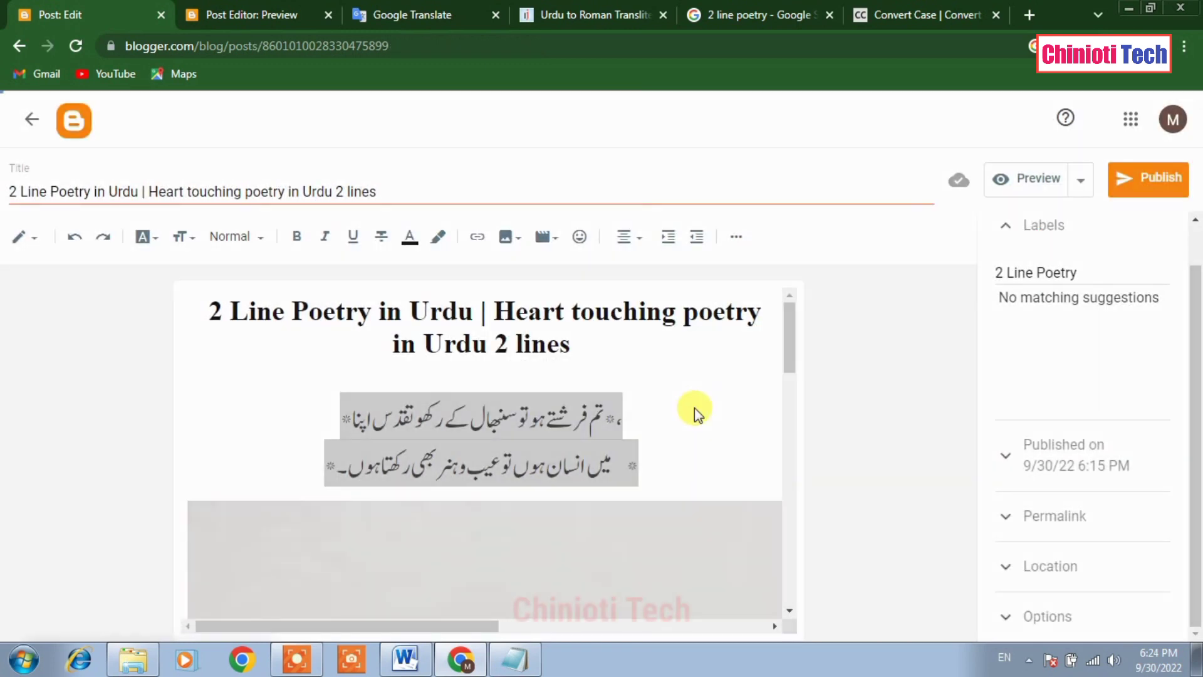